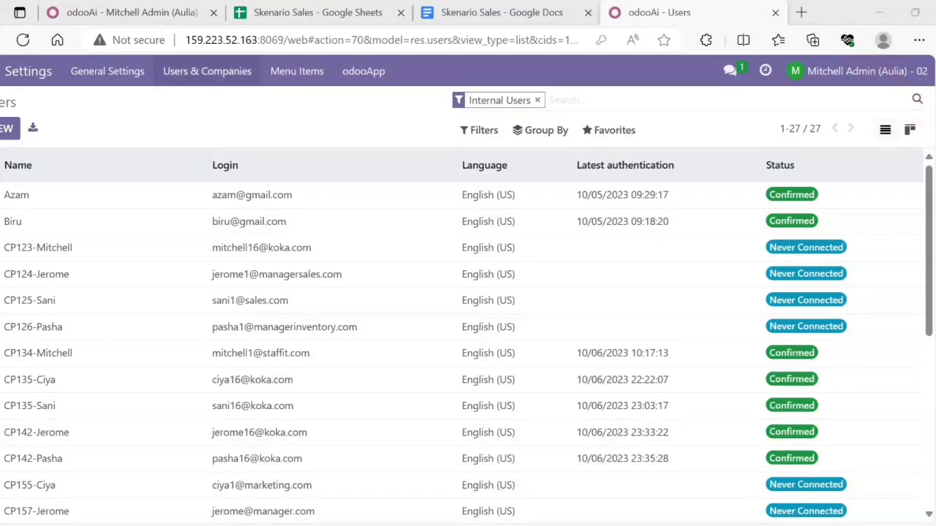
Open the Users list and start importing records into it.
click(207, 71)
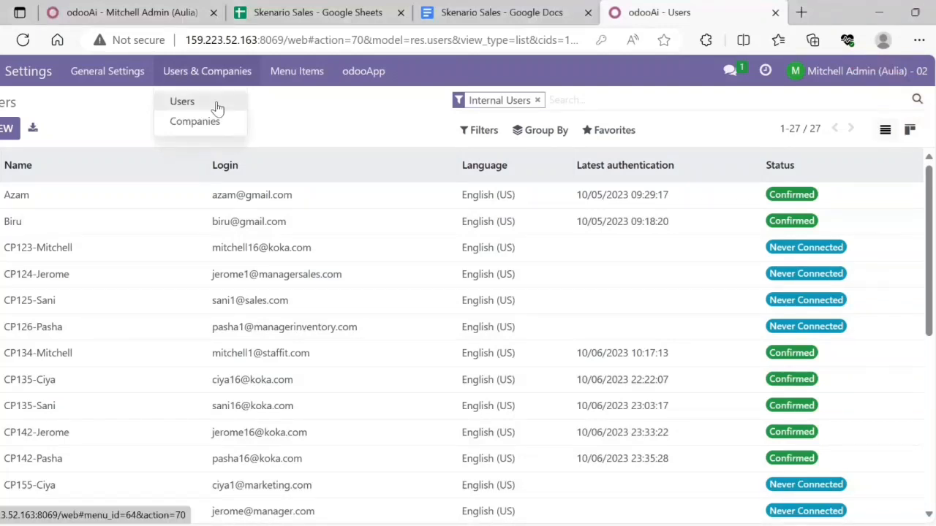
click(182, 102)
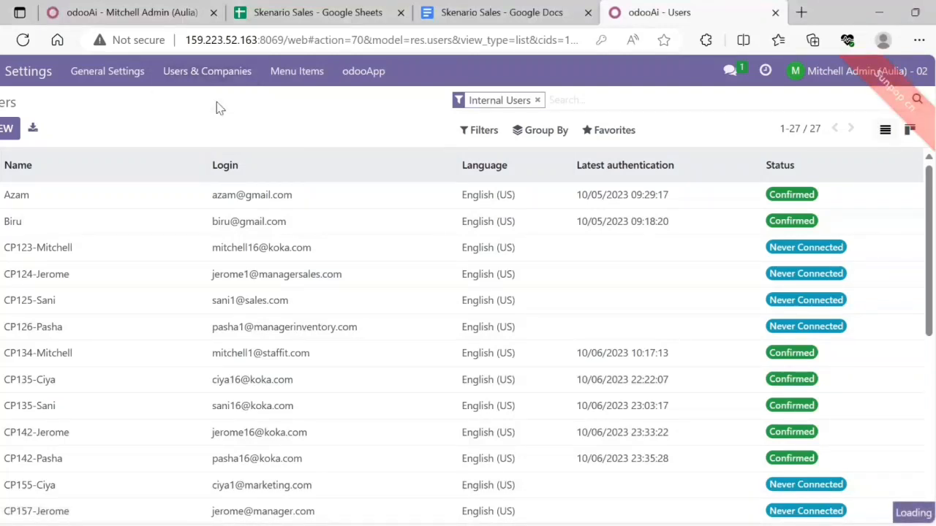
click(601, 136)
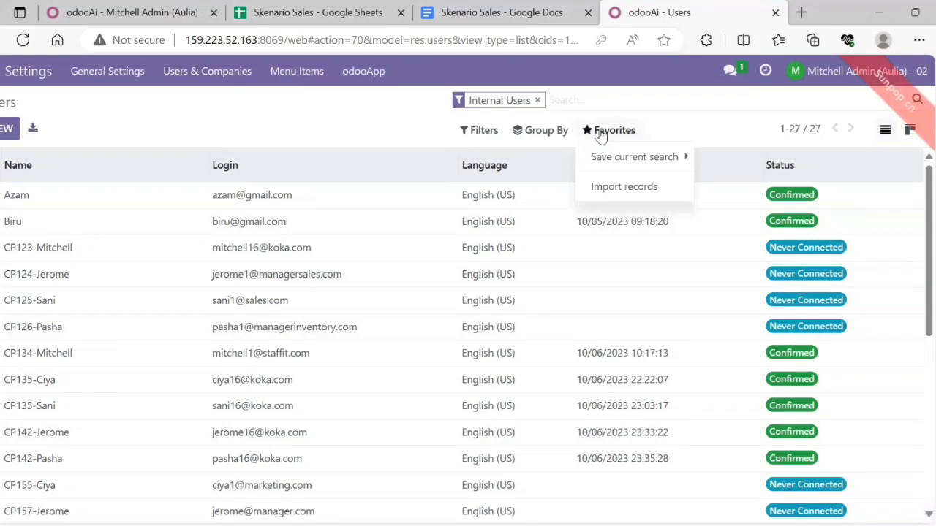
click(619, 189)
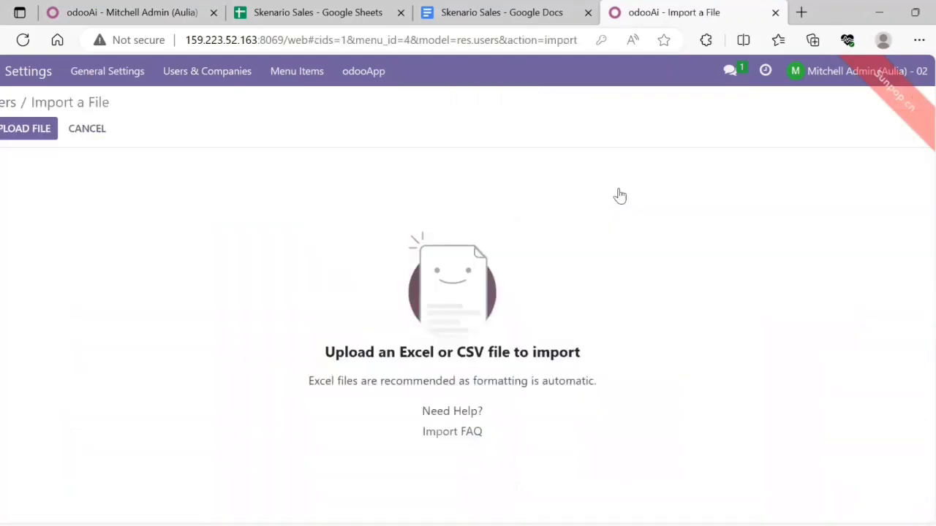
Upload the Excel file Skenario Sales 2.xlsx for the user import and test its data.
click(27, 143)
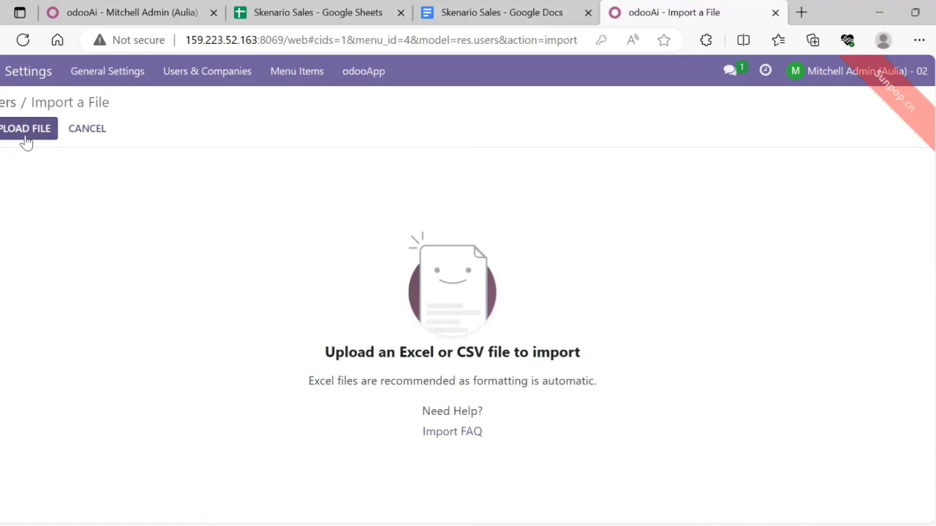
click(121, 149)
double_click(121, 150)
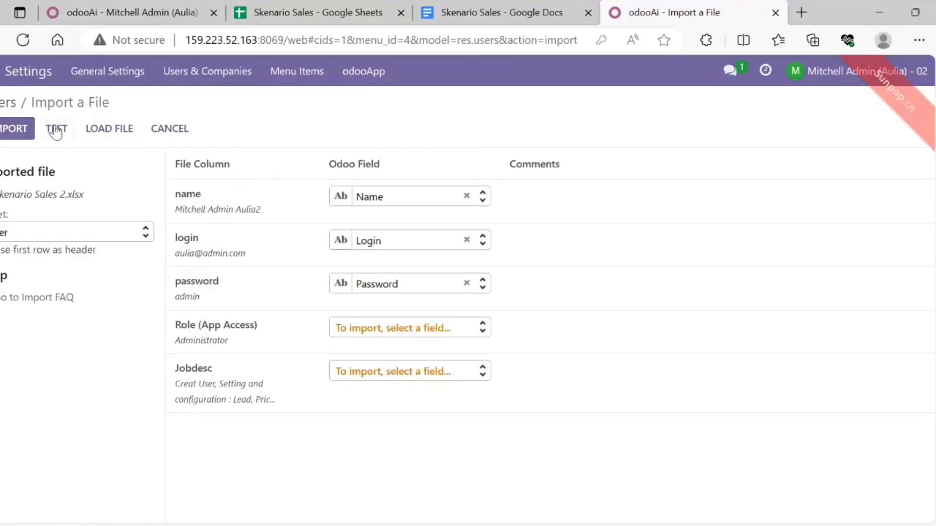
click(56, 130)
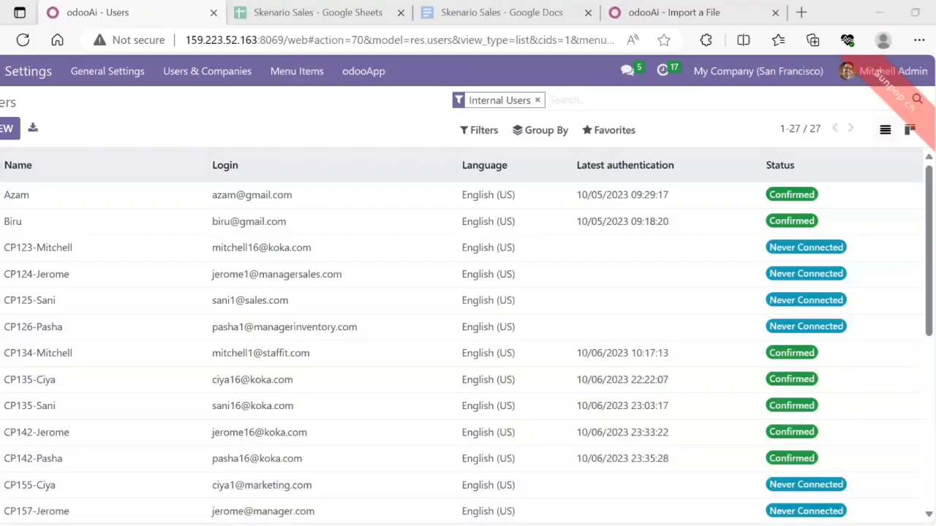
Filter the internal users by "02" and review the access rights of the first user in the results.
click(606, 100)
click(591, 97)
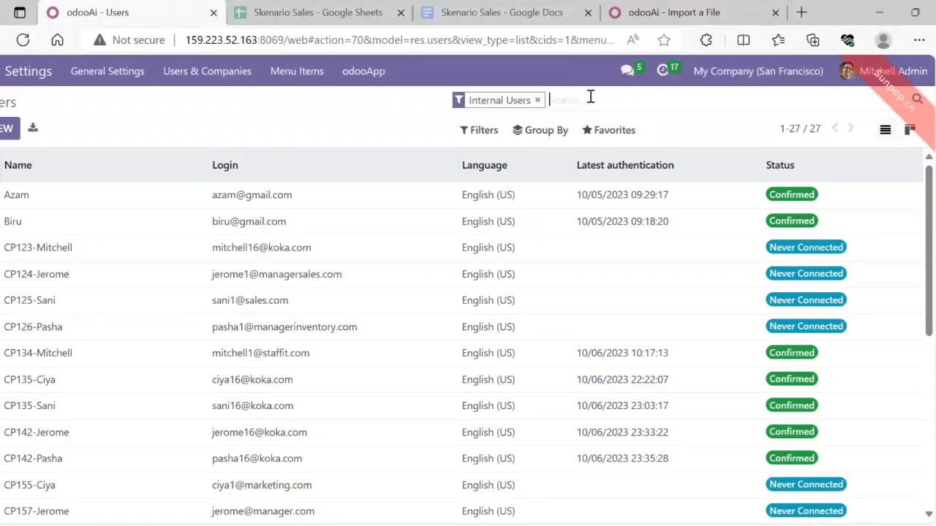
text(02)
key(Return)
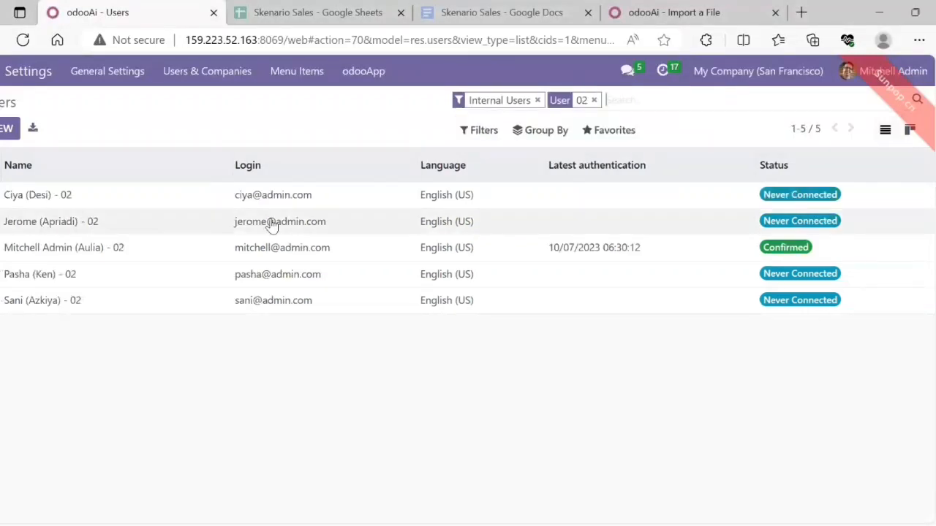
click(195, 199)
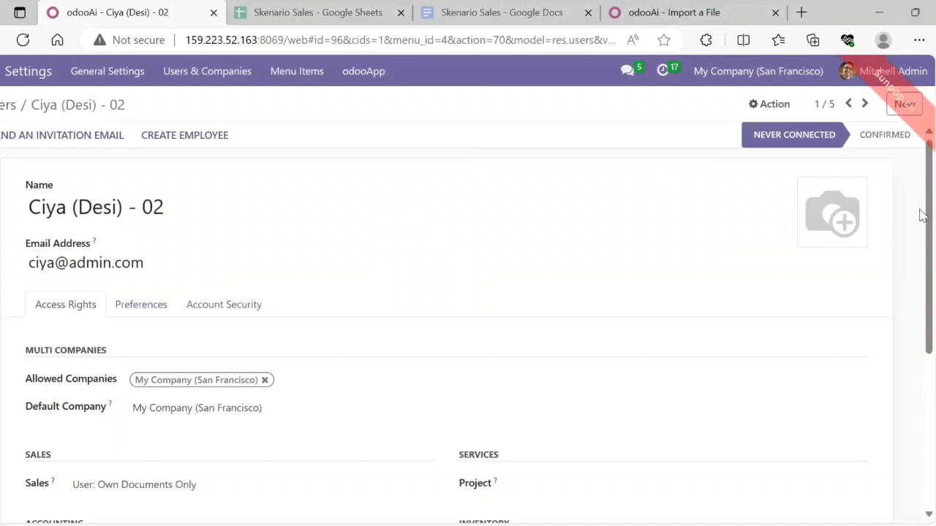
drag(925, 219, 932, 383)
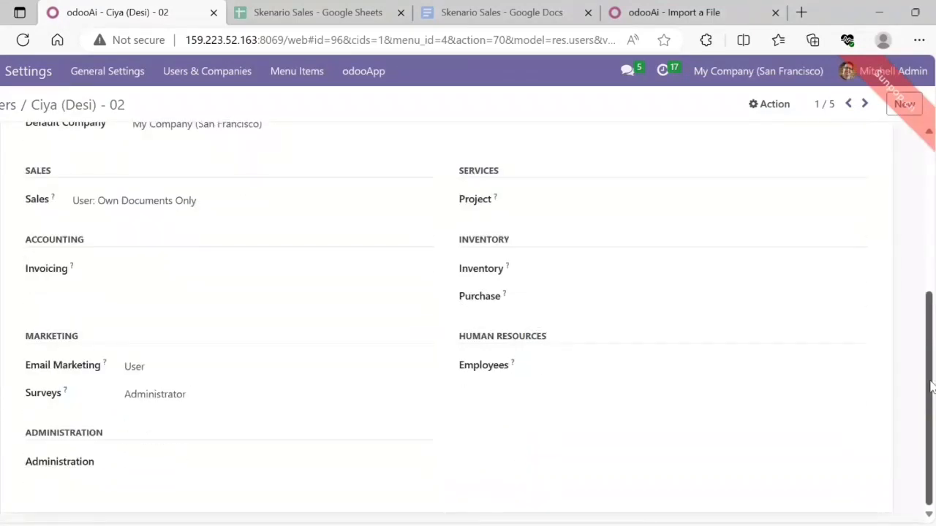
Switch to the Skenario Sales spreadsheet in Google Sheets and examine the admin user's roles across the Security Matrix row.
click(322, 14)
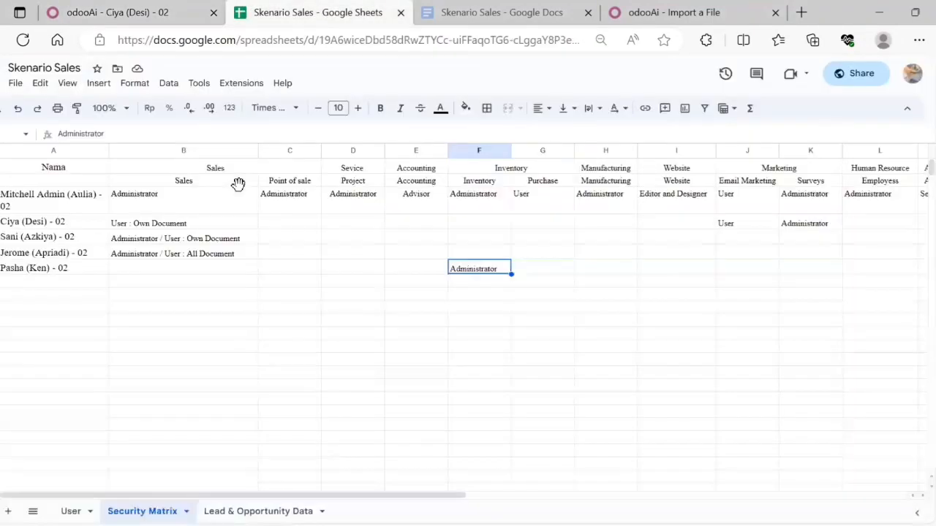
click(60, 204)
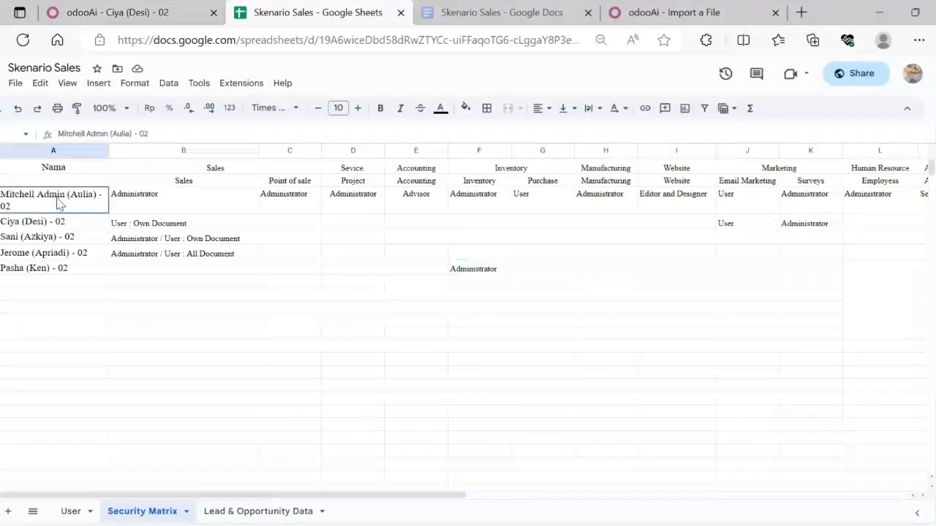
key(Right)
key(Right)
key(Right)
key(Right)
key(Right)
key(Right)
key(Right)
key(Right)
key(Right)
key(Right)
key(Right)
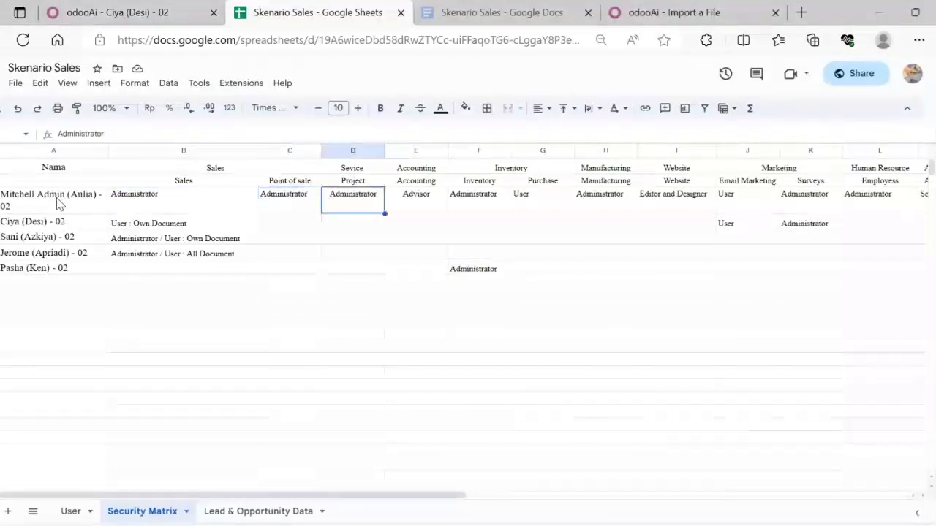
Examine the roles assigned to the remaining users in the rows below the admin in the Security Matrix.
key(Down)
key(Down)
key(Left)
key(Left)
key(Left)
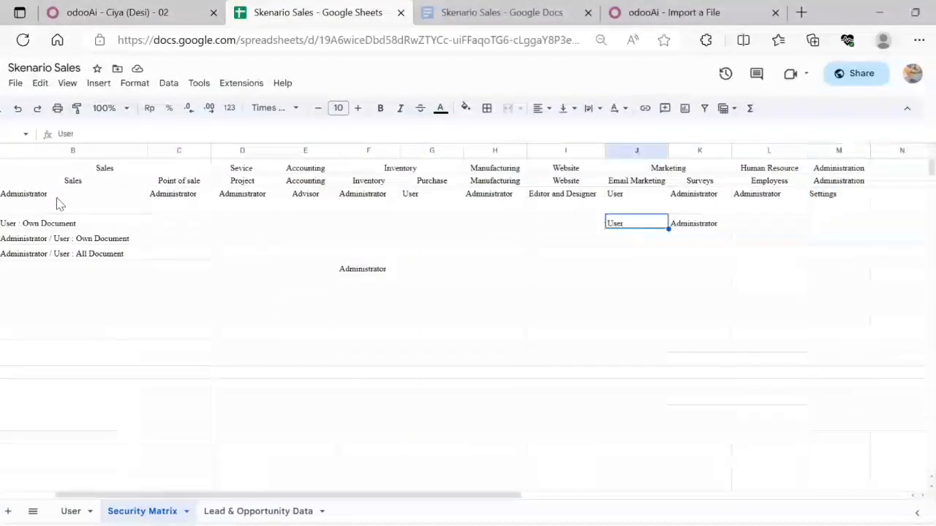
key(Left)
key(Left)
key(Left)
key(Left)
key(Left)
key(Left)
key(Left)
key(Left)
key(Down)
key(Down)
key(Down)
key(Right)
key(Right)
key(Right)
key(Right)
Return to Odoo, go to the second user record, and compare its access rights with that user's row in the Security Matrix.
click(113, 6)
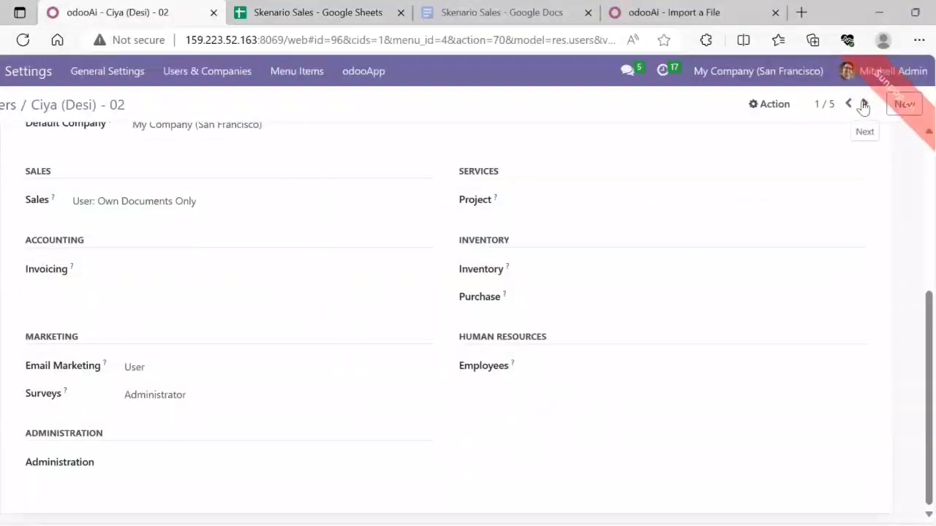
click(863, 100)
click(318, 12)
click(79, 256)
key(Right)
key(Right)
key(Right)
key(Right)
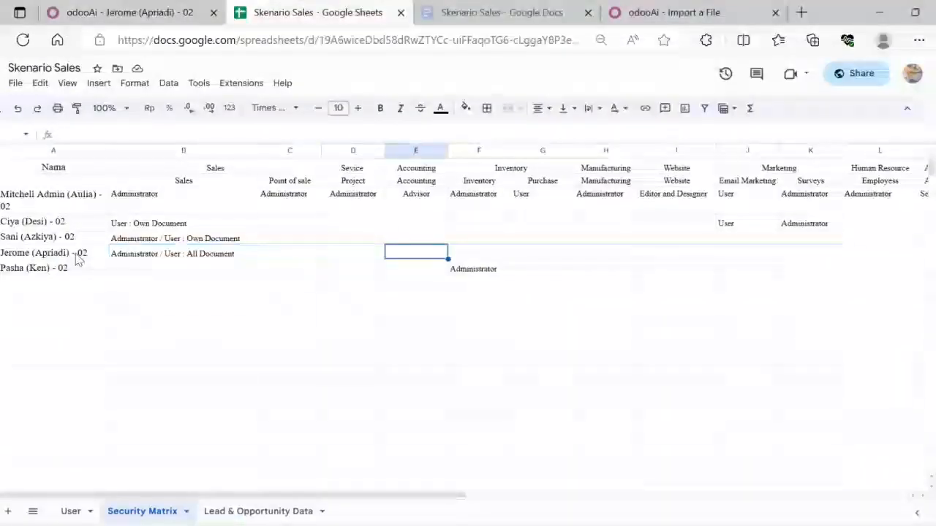
click(121, 13)
click(176, 202)
click(173, 265)
click(318, 12)
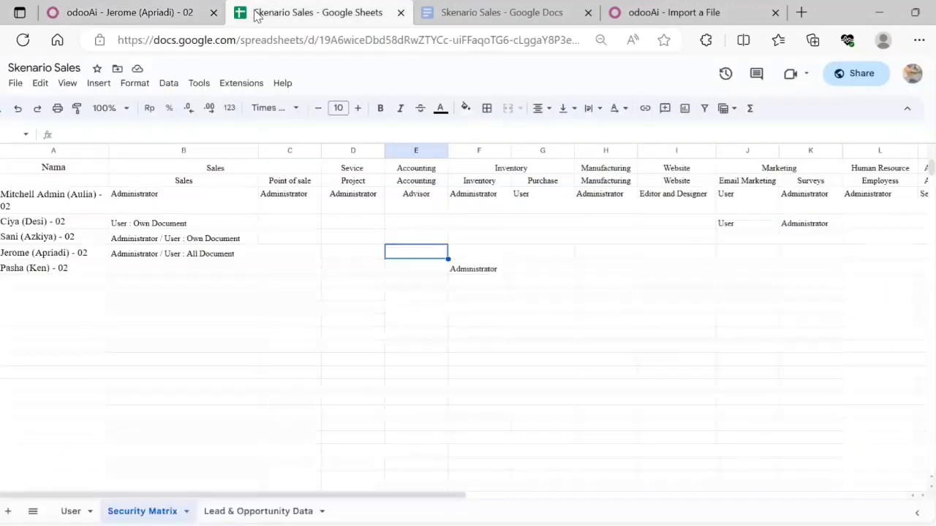
Go to the fourth user record in Odoo and compare its access rights with the Inventory role in the Security Matrix.
click(120, 12)
click(848, 104)
scroll(887, 228, up, 3)
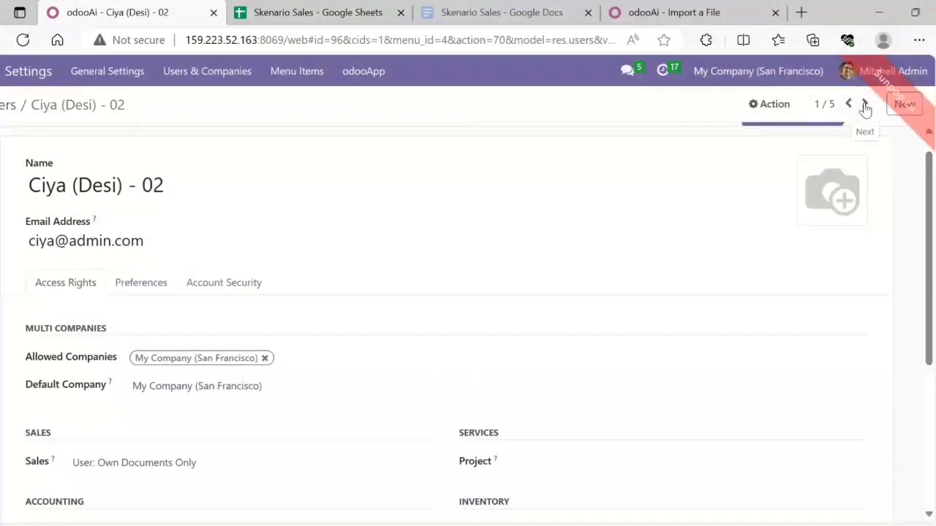
click(864, 104)
click(864, 103)
click(864, 104)
scroll(864, 220, down, 5)
click(318, 13)
click(455, 272)
click(147, 12)
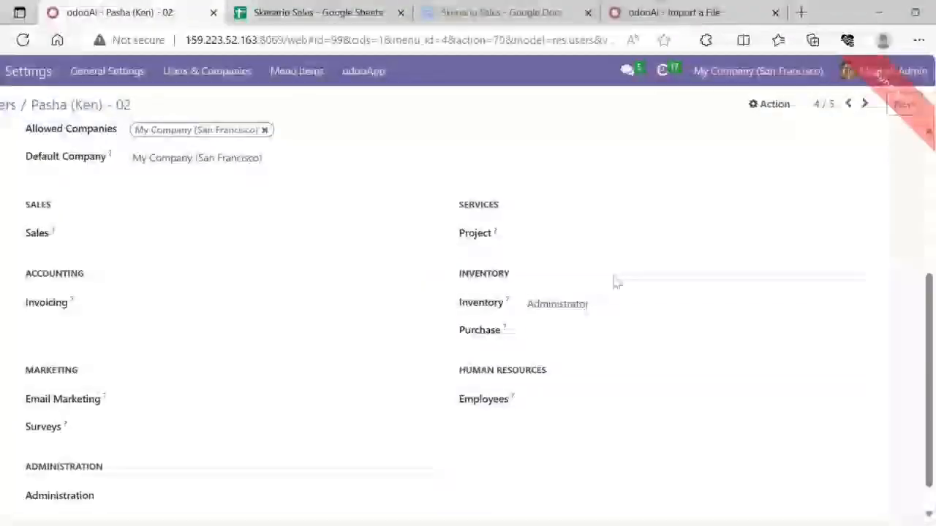
Compare the fifth user's access rights with the Security Matrix, and return to the first user record in Odoo.
click(873, 103)
click(327, 12)
click(189, 13)
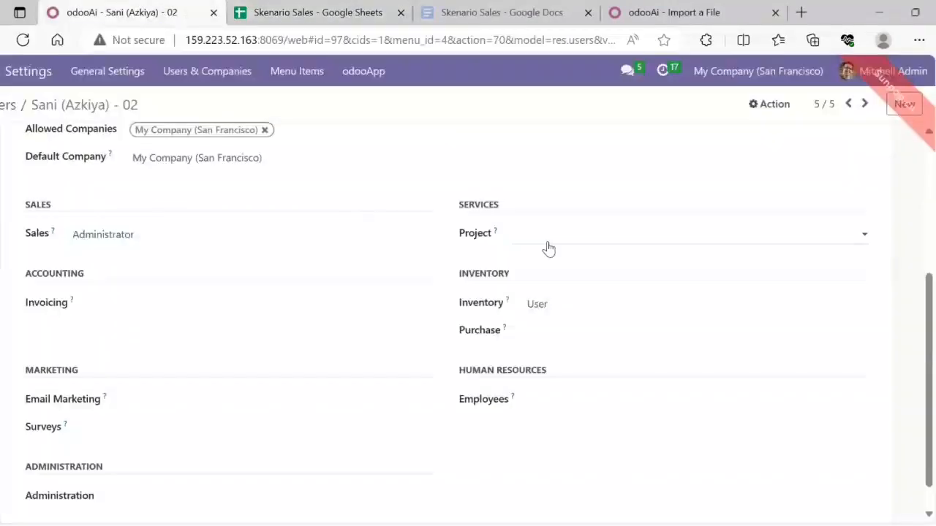
click(864, 104)
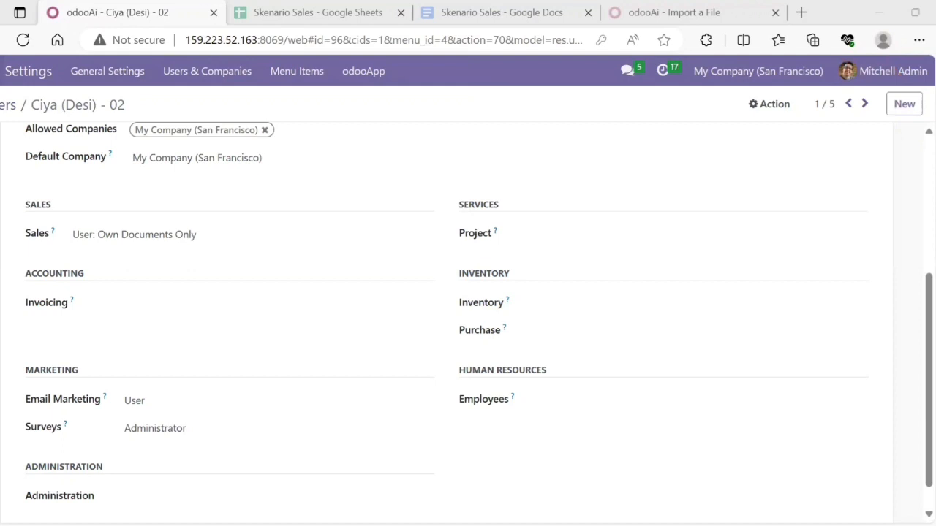
Open the Settings app and search the settings for "price" to check the pricelist configuration.
click(2, 71)
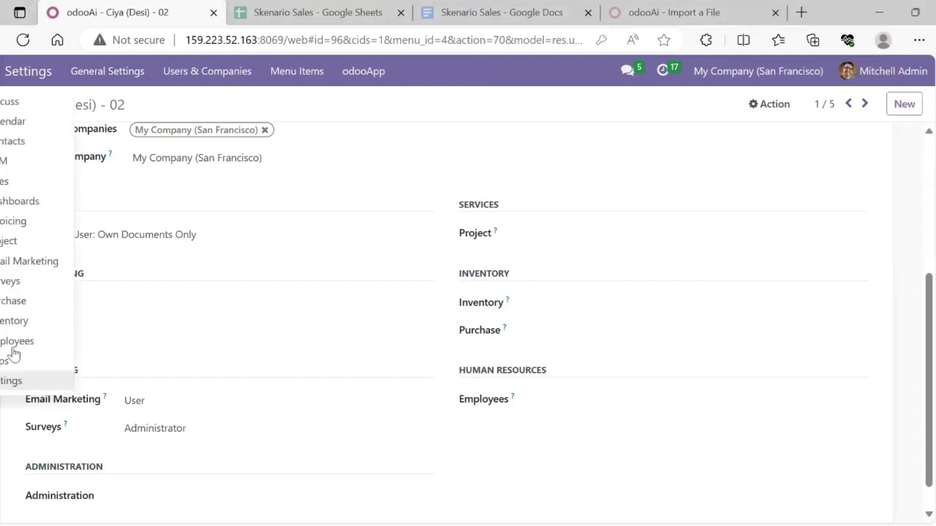
click(11, 380)
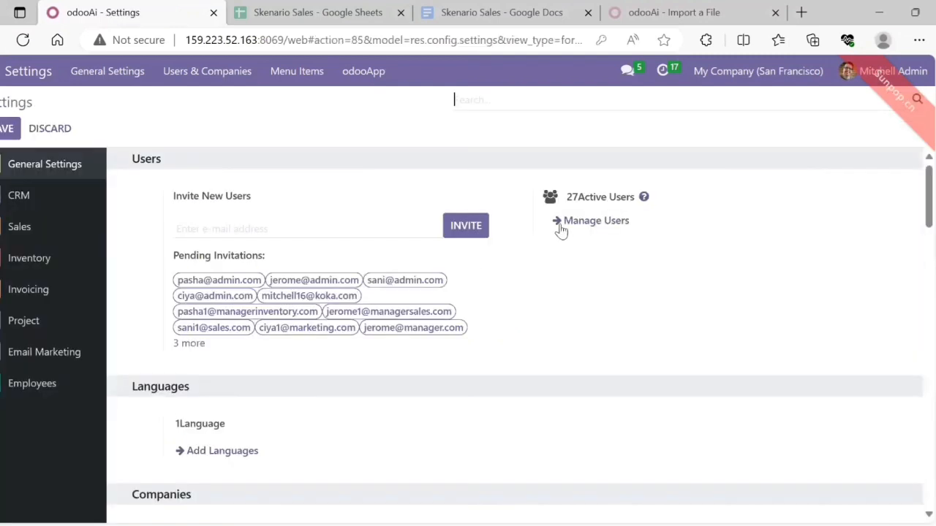
text(price)
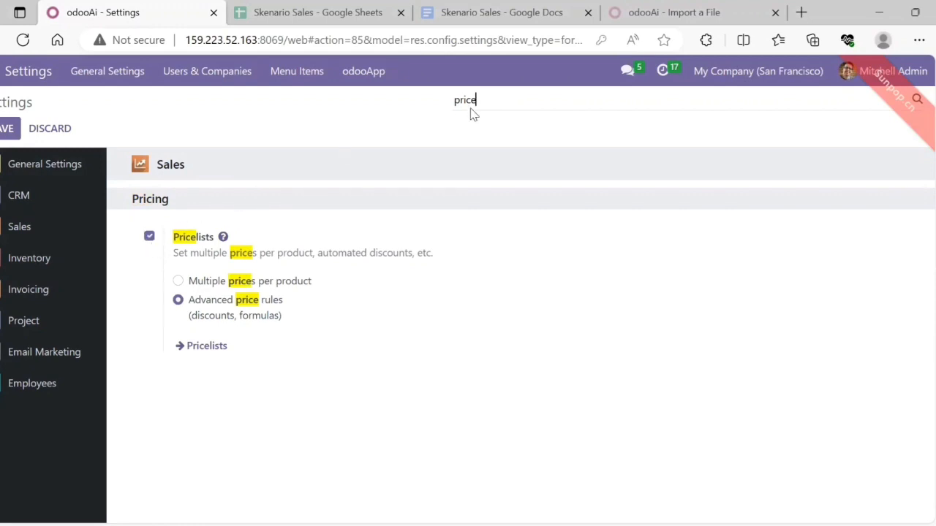
Replace the settings search with "lead" to check the CRM lead options.
key(BackSpace)
key(BackSpace)
key(BackSpace)
key(BackSpace)
key(BackSpace)
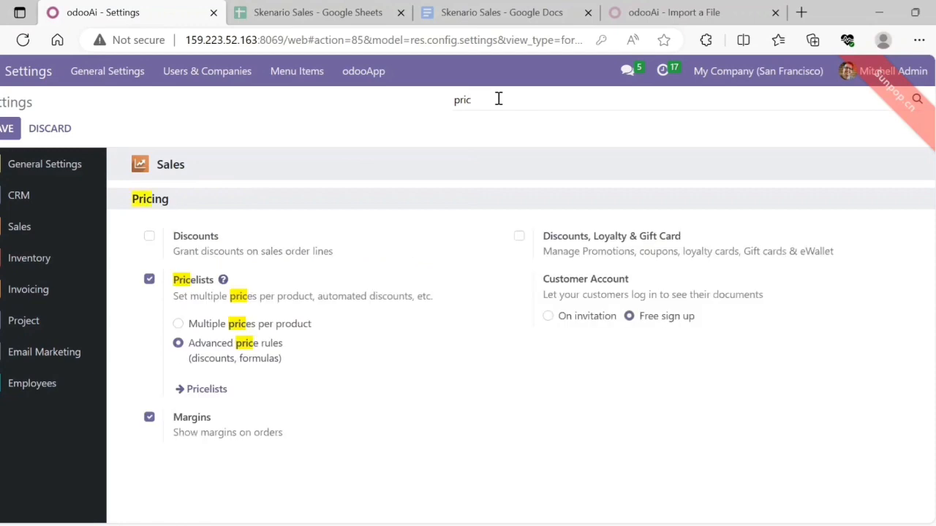
text(lead)
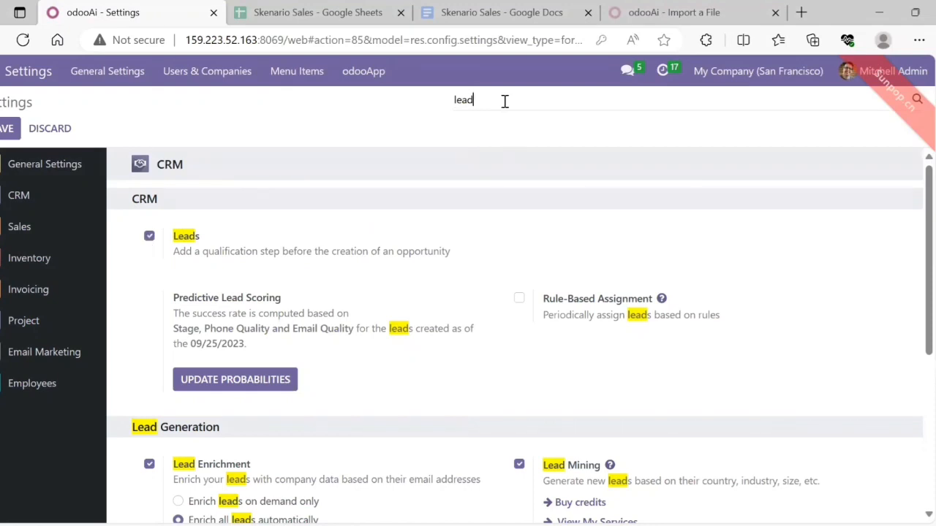
Replace the settings search with "margin" to check the sales margin option.
key(BackSpace)
key(BackSpace)
key(BackSpace)
key(BackSpace)
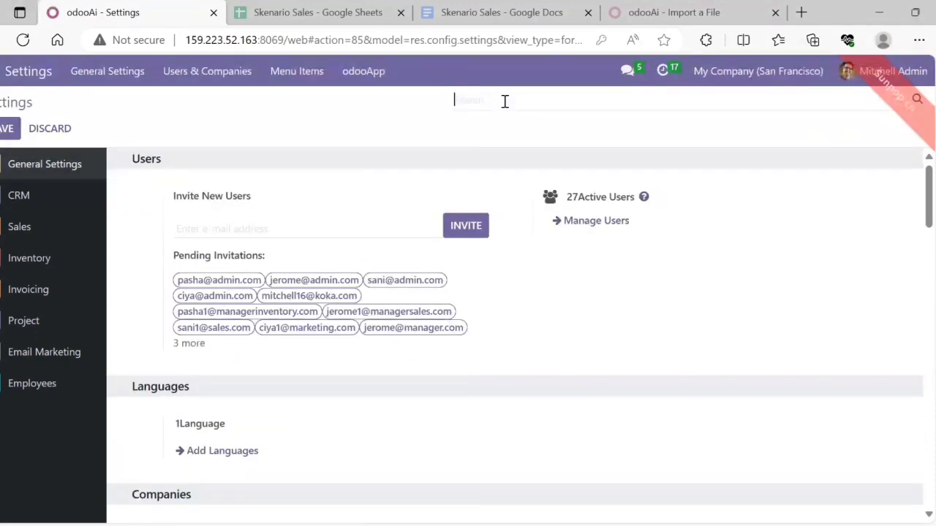
text(margin)
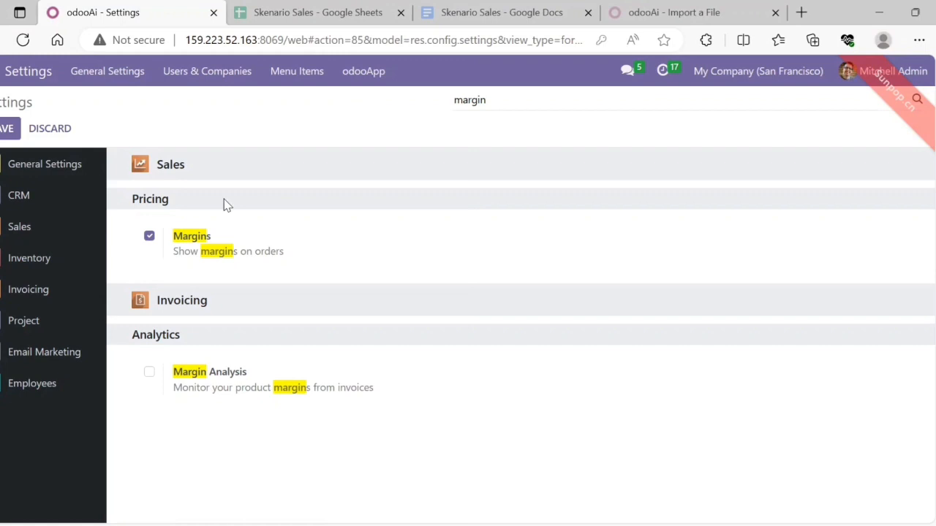
Replace the settings search with "delivery" to check the delivery method configuration.
key(BackSpace)
key(BackSpace)
key(BackSpace)
key(BackSpace)
key(BackSpace)
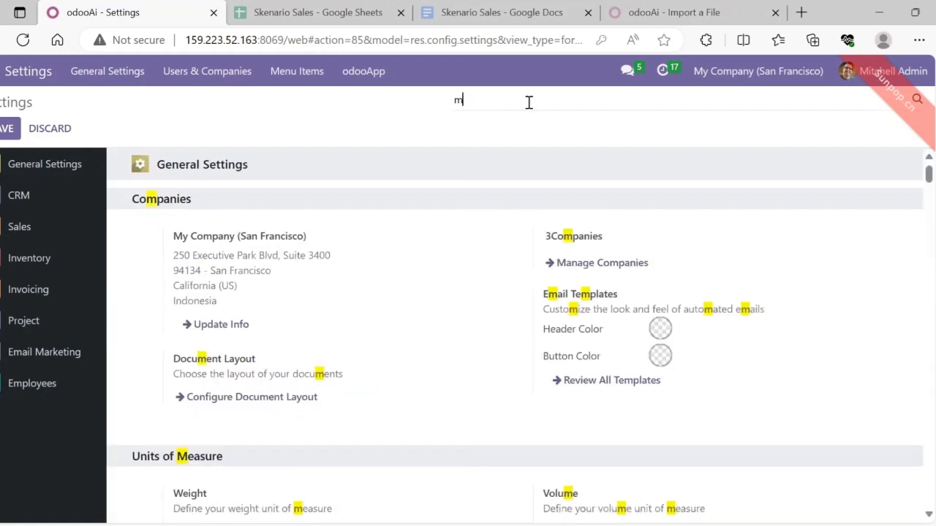
key(BackSpace)
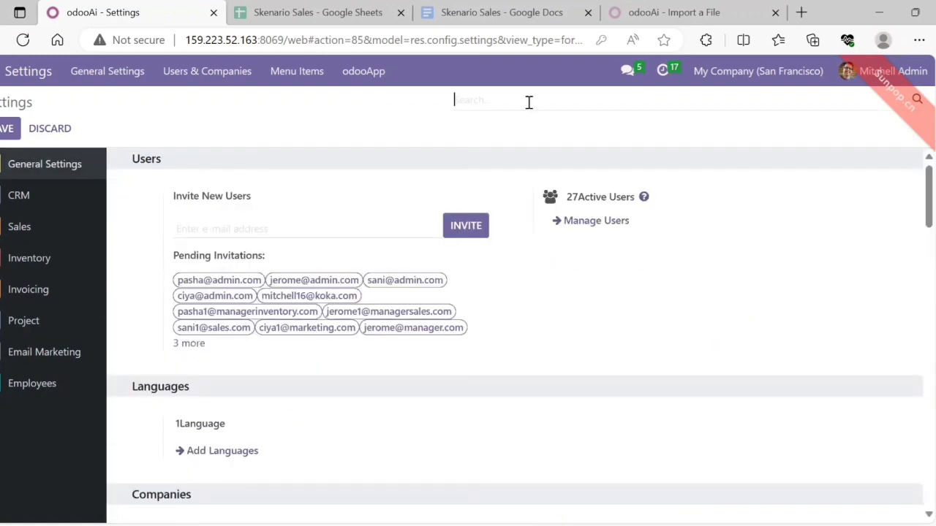
text(d)
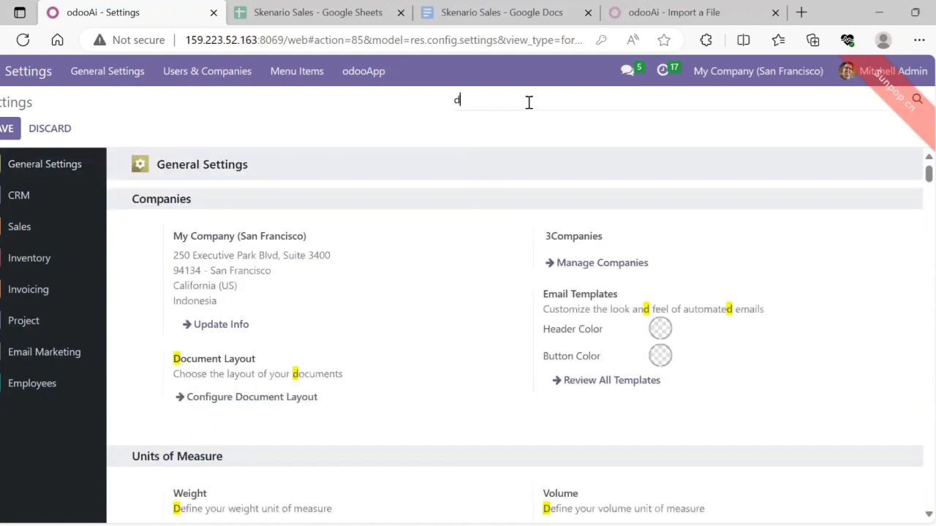
text(eliver)
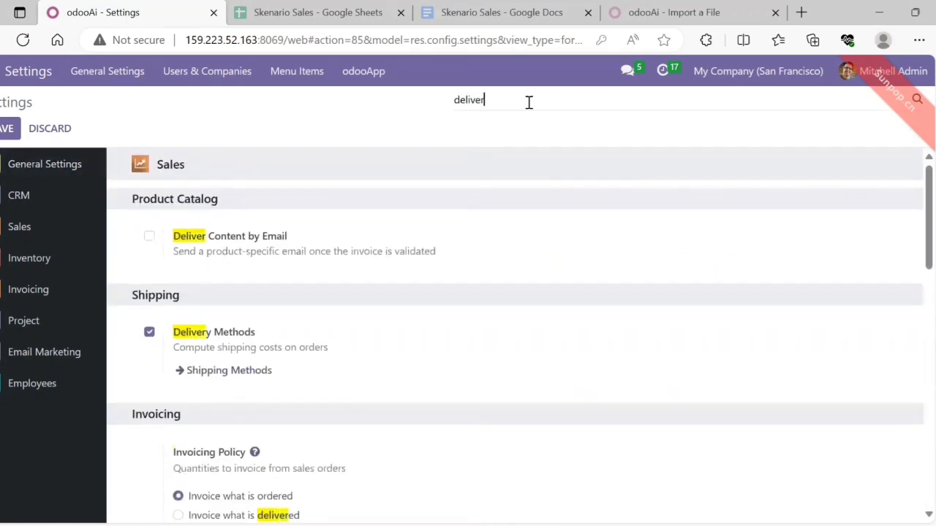
text(y)
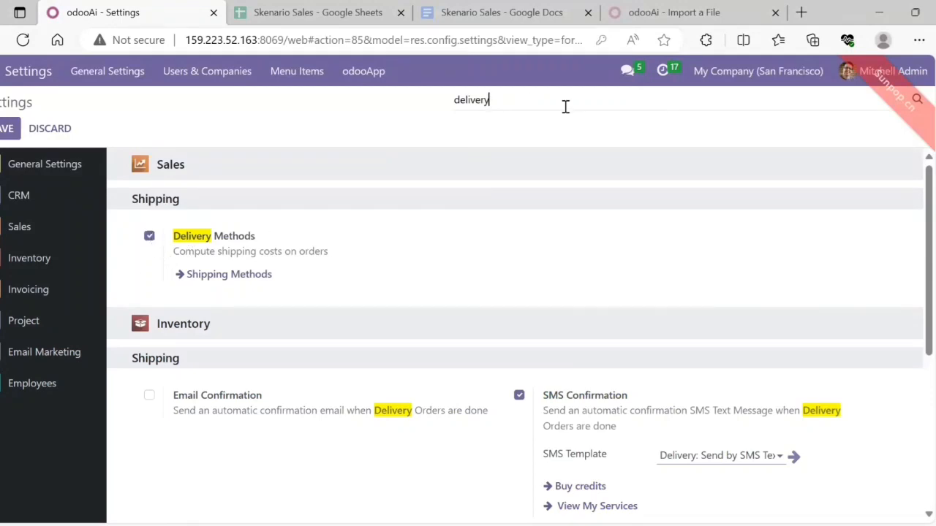
Clear the settings search to show the full General Settings page again.
key(BackSpace)
key(BackSpace)
key(BackSpace)
key(BackSpace)
key(BackSpace)
key(BackSpace)
key(BackSpace)
key(BackSpace)
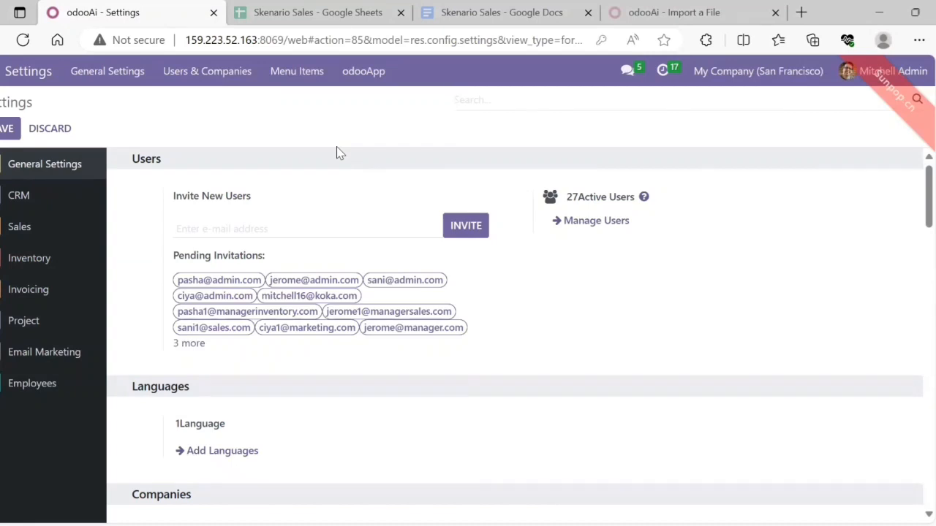
Open the Discuss app and bring up the field for finding or creating a channel.
click(0, 72)
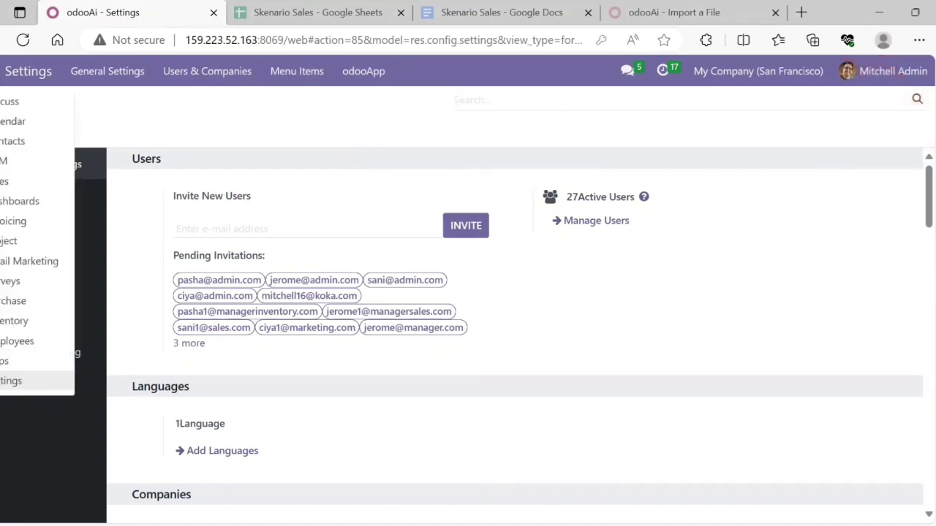
click(3, 102)
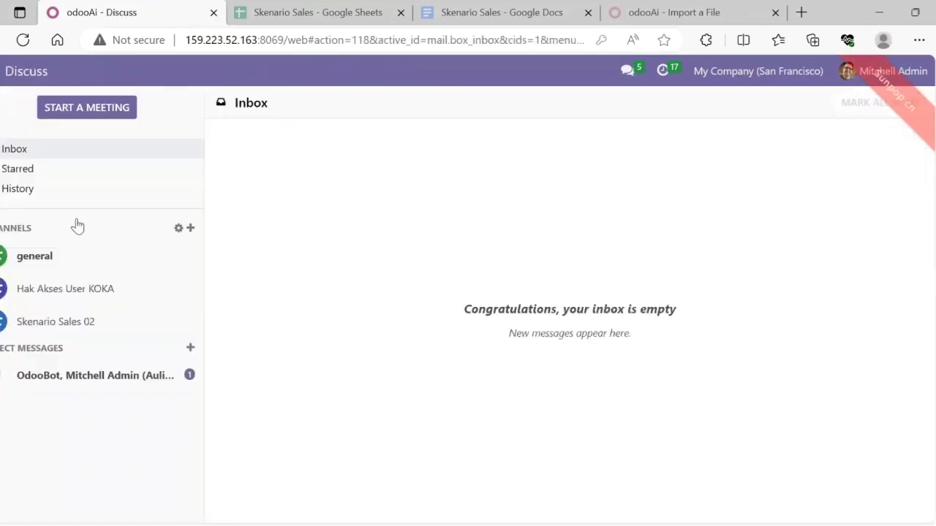
click(190, 229)
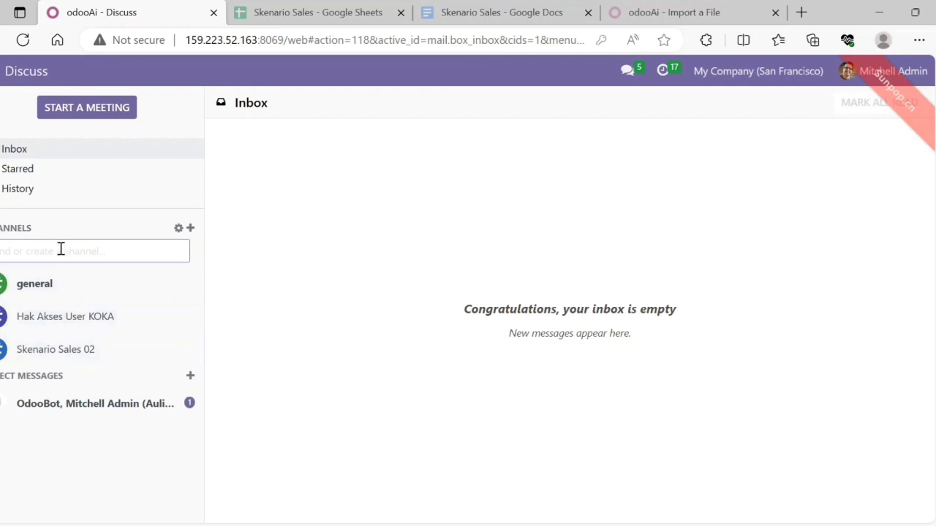
click(69, 352)
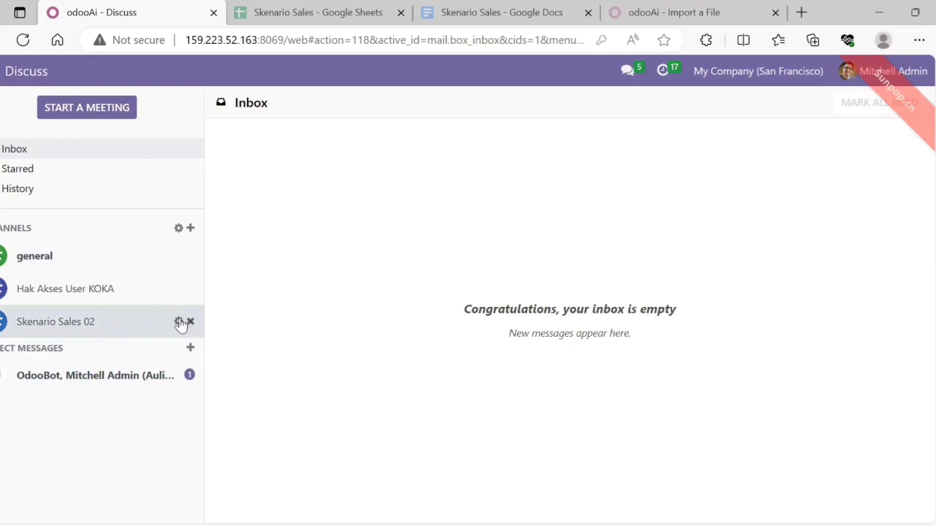
Rename the Skenario Sales 02 channel to "Scenario Sales 02" in its channel settings and save the change.
click(177, 321)
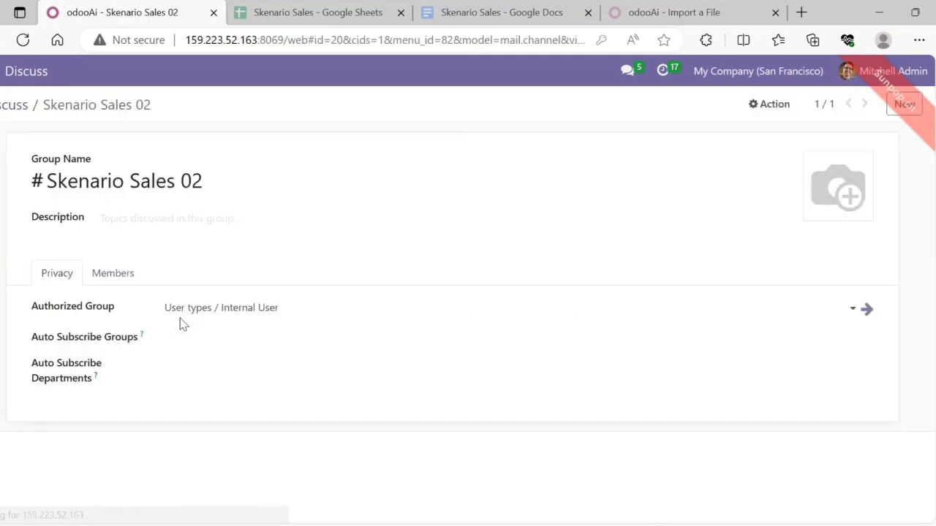
click(206, 183)
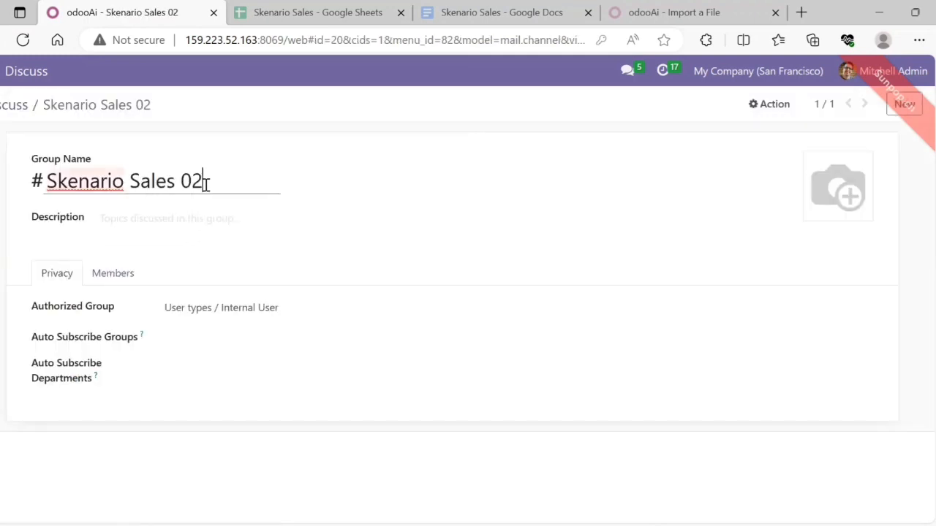
click(124, 179)
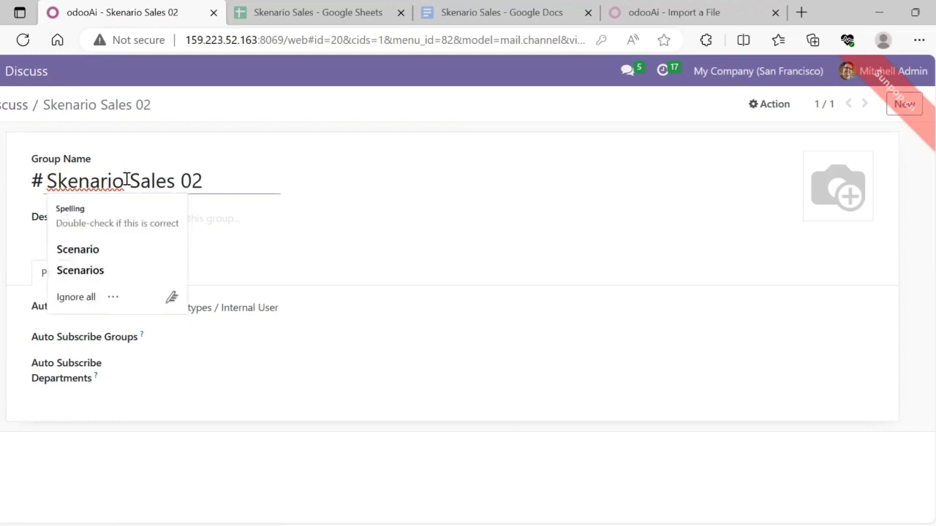
click(80, 249)
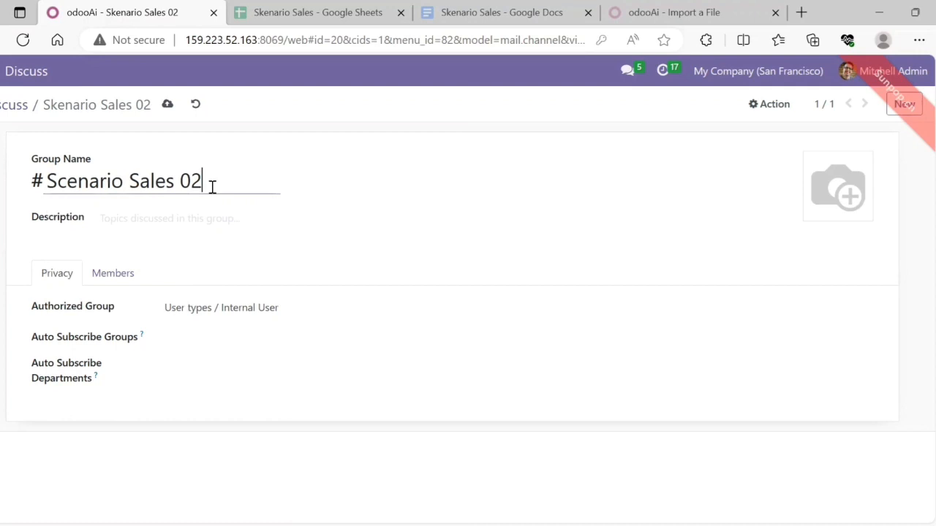
click(168, 104)
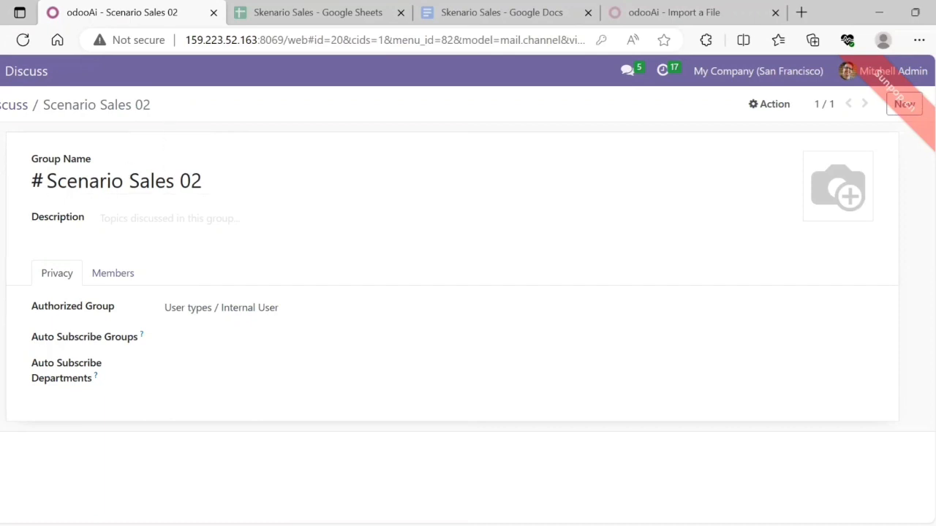
Return to the Discuss inbox and open the sales scenario channel.
click(0, 71)
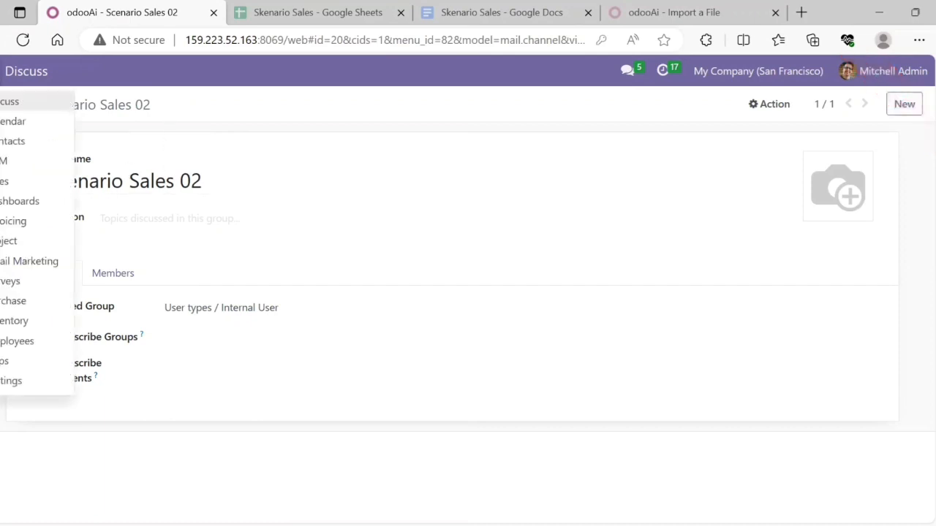
click(3, 106)
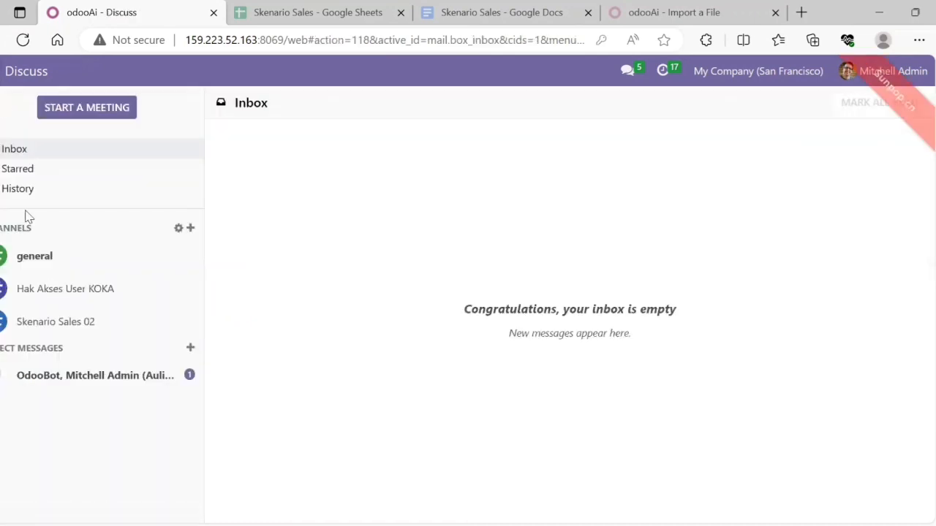
click(66, 313)
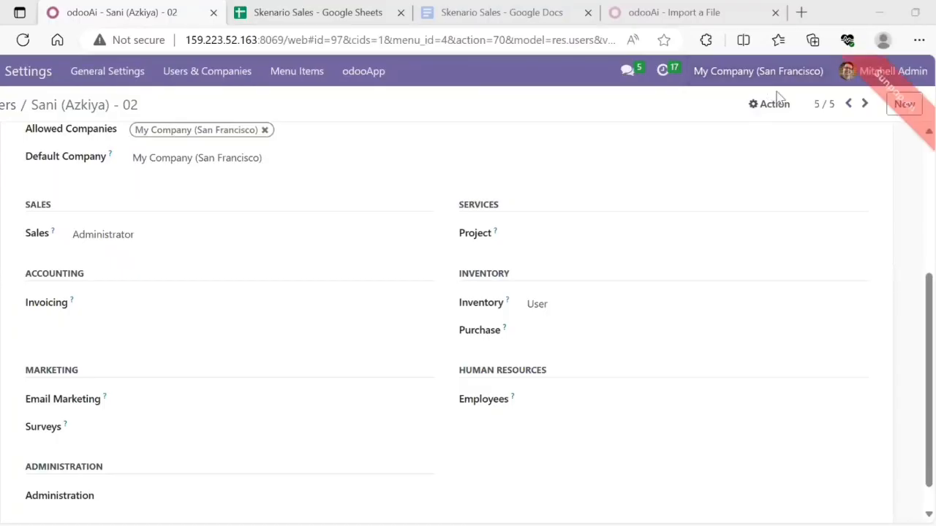
Change the account password of the open user record, the fifth of the five imported users.
click(774, 106)
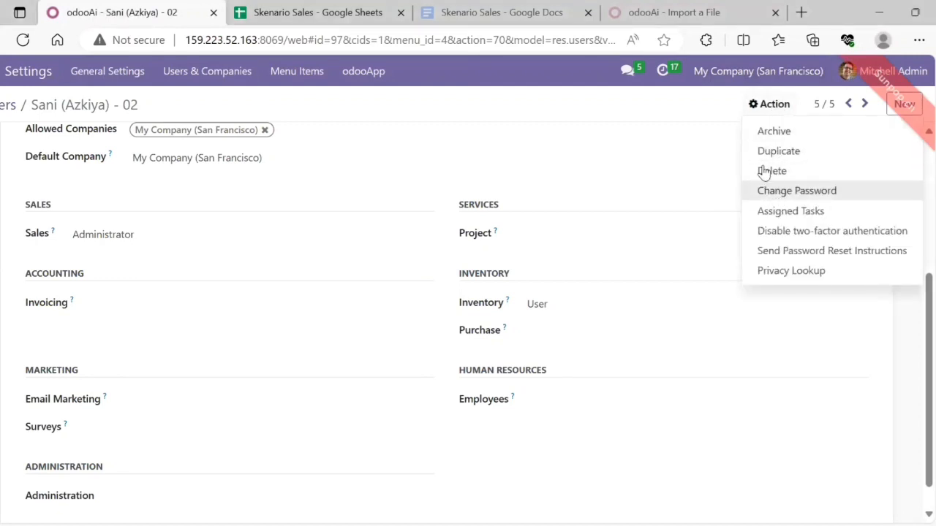
click(796, 190)
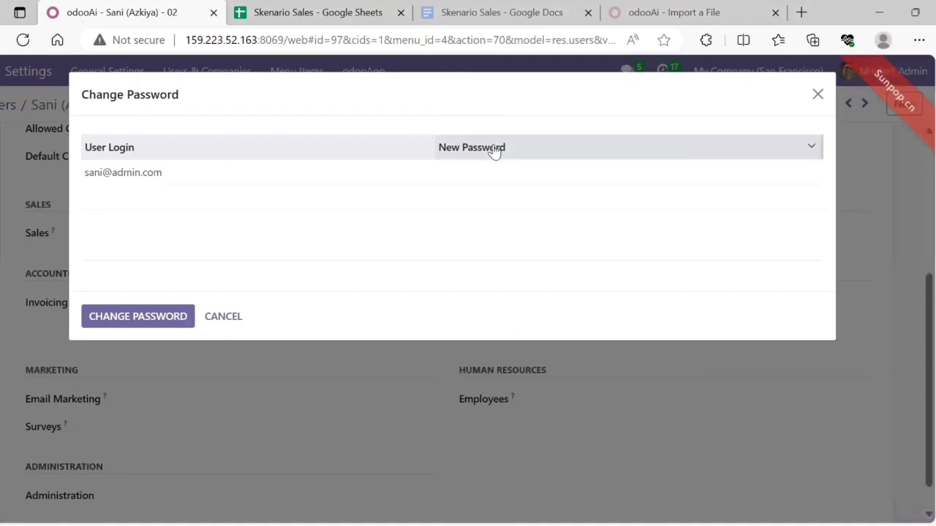
click(496, 148)
click(495, 172)
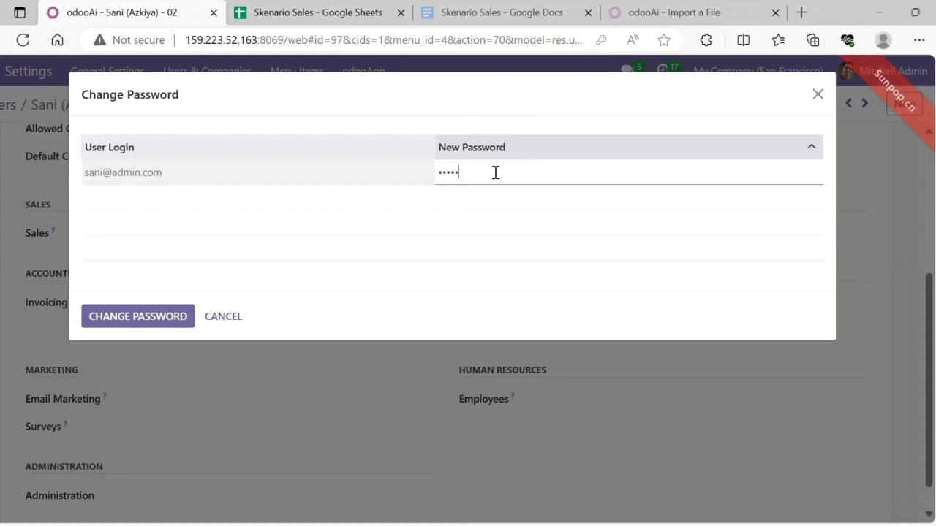
click(135, 317)
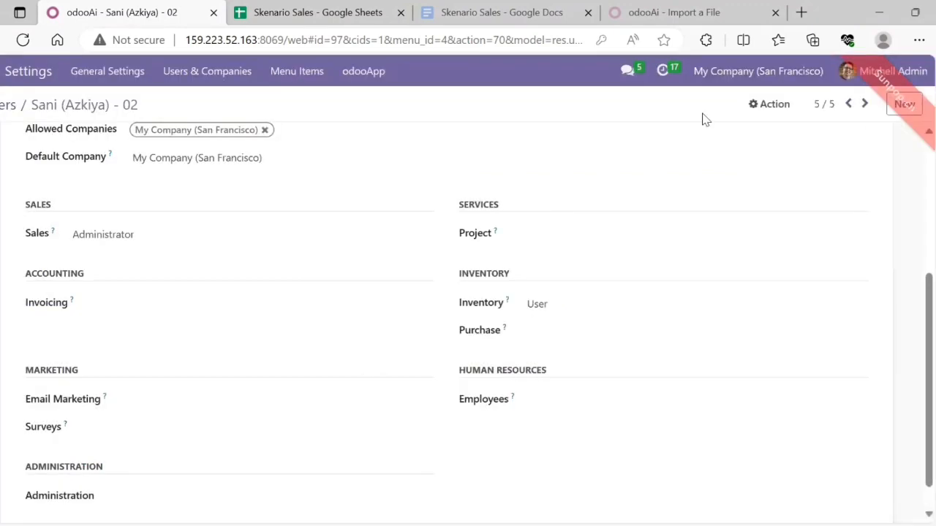
Go back to the first of the five user records and change that user's account password.
click(848, 106)
click(848, 106)
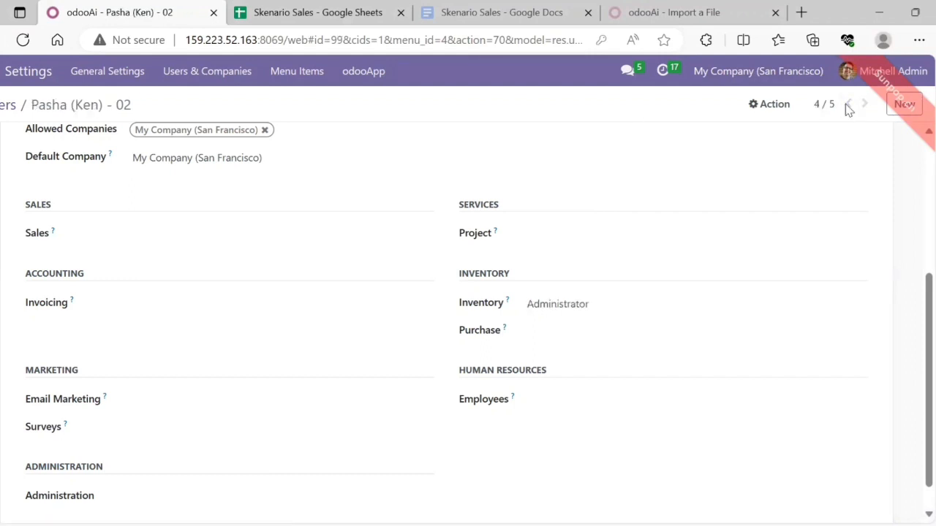
click(847, 106)
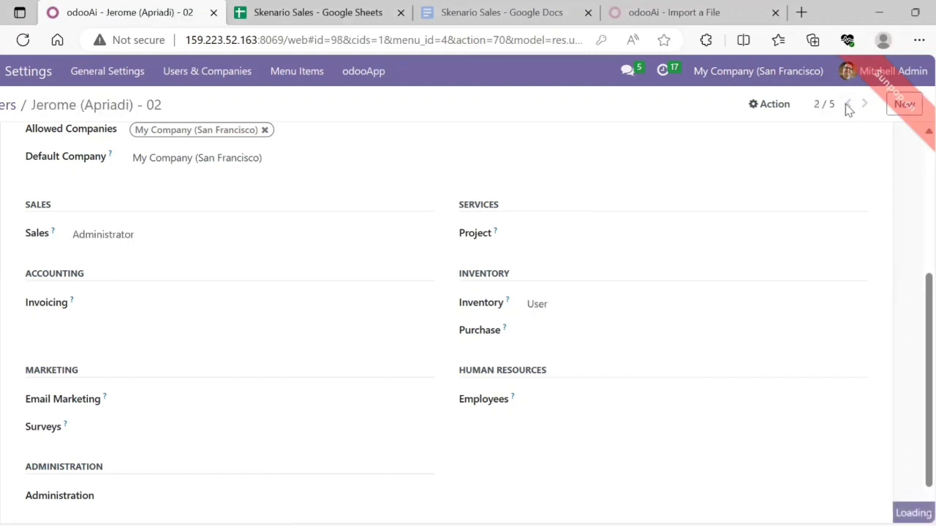
click(771, 107)
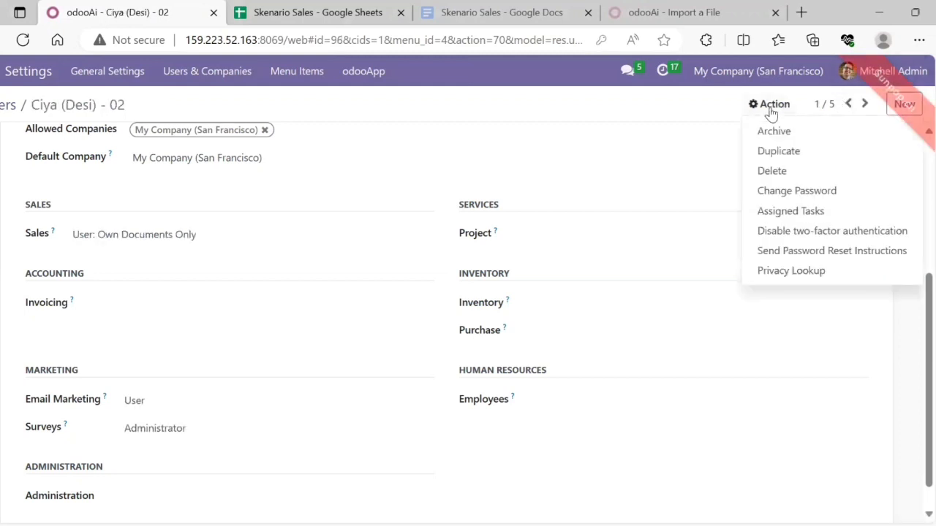
click(769, 192)
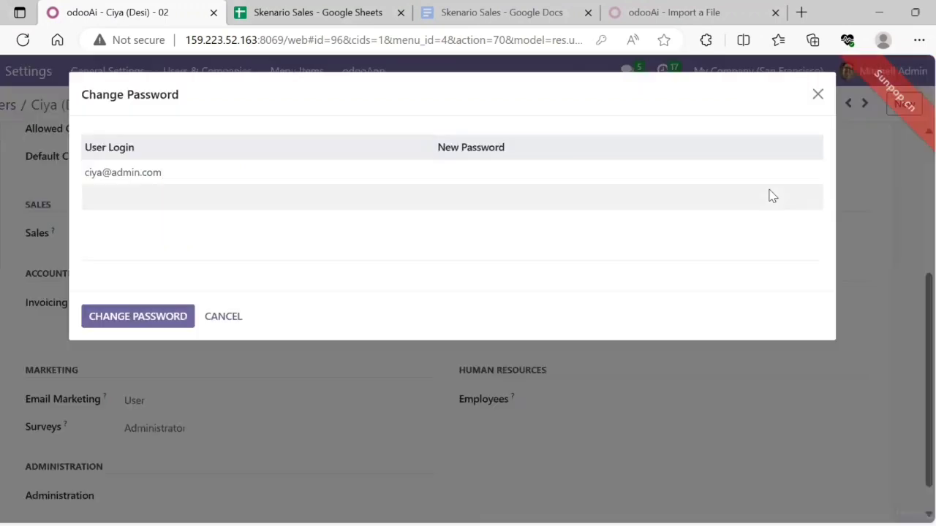
click(655, 168)
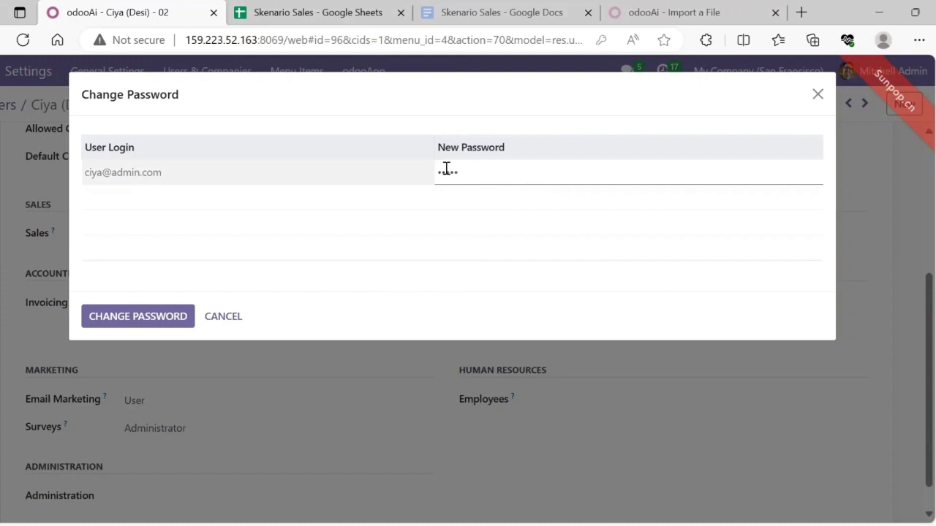
click(143, 322)
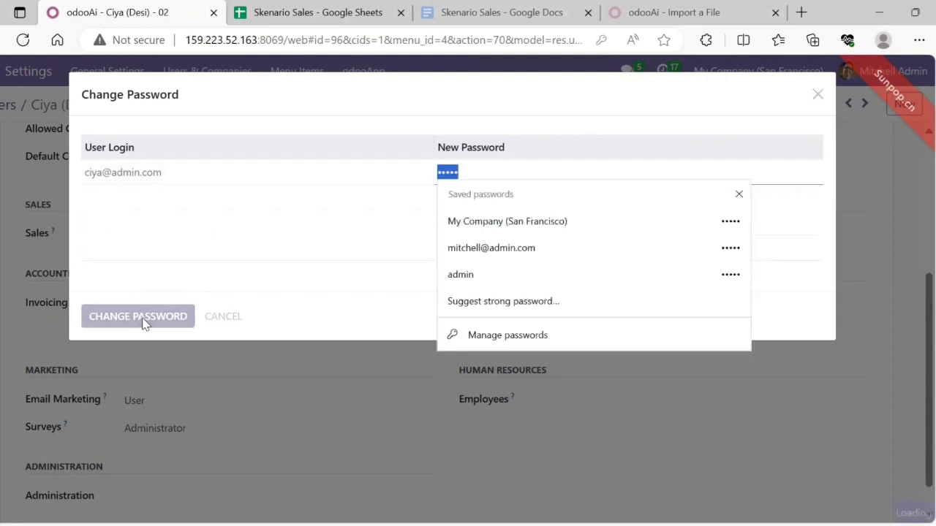
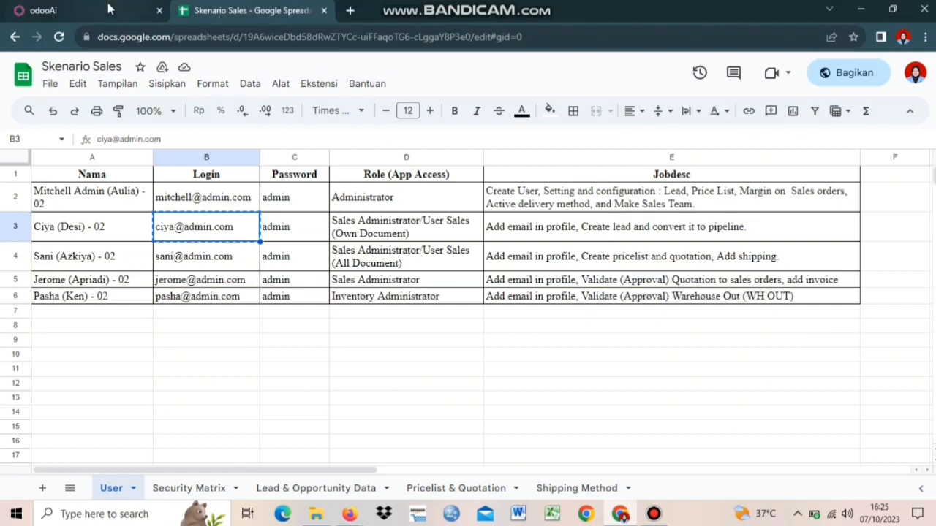
Paste the login e-mail copied from cell B3 of the User sheet into the Odoo login page.
click(108, 5)
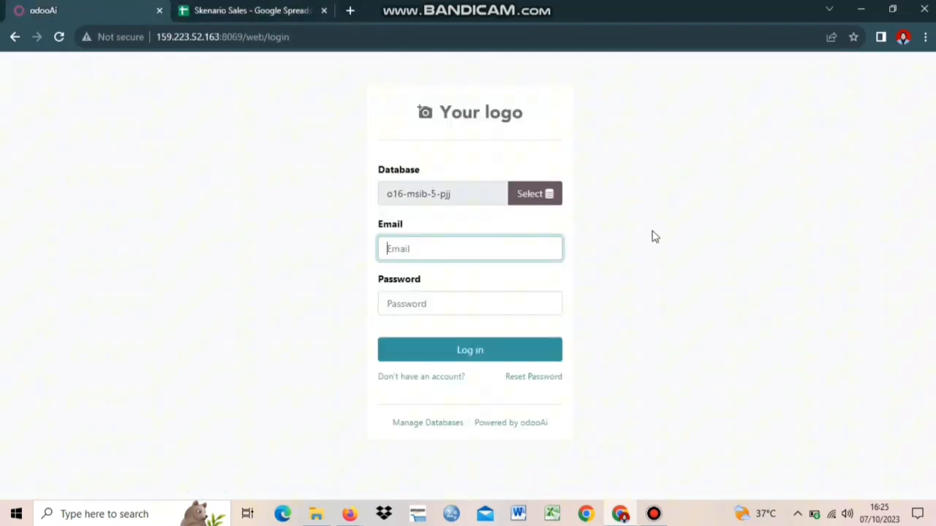
click(261, 5)
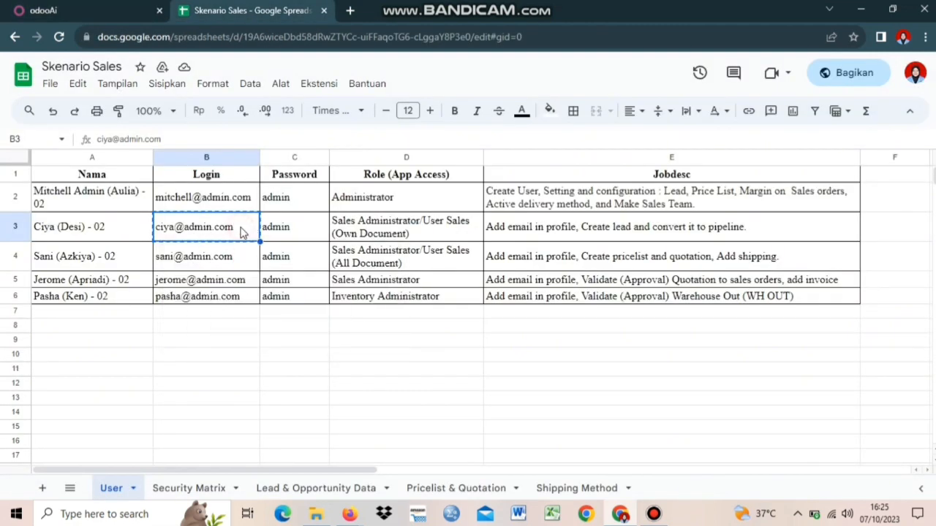
click(78, 13)
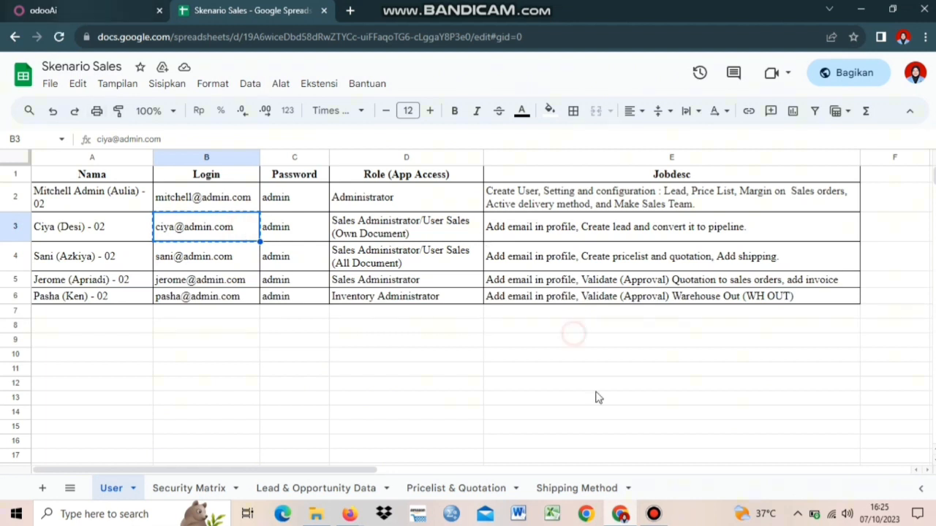
click(405, 243)
key(ctrl+v)
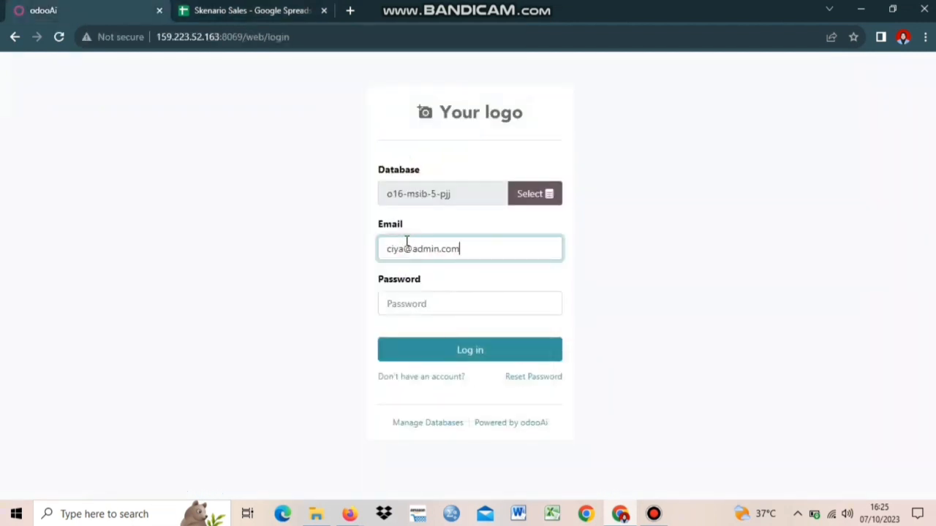
Enter the account password and log in to the o16-msib-5-pjj database.
click(408, 303)
text(•)
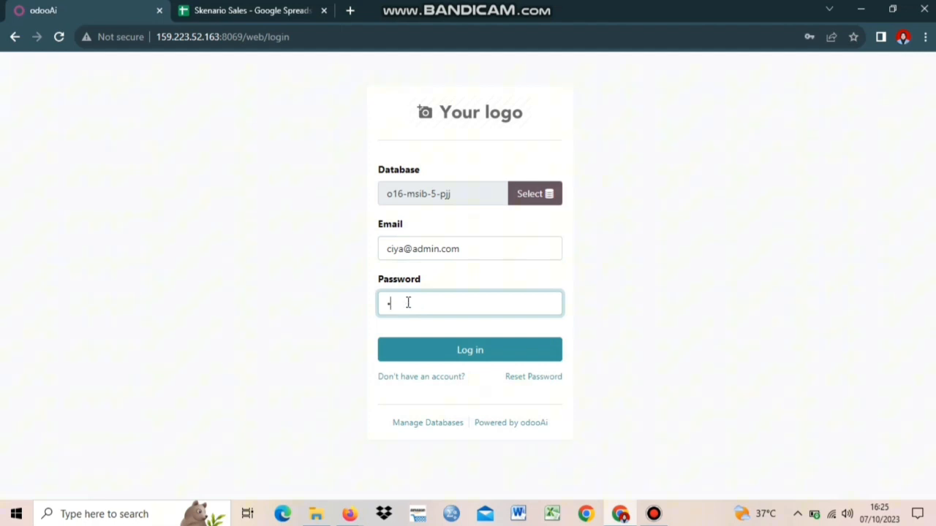
key(BackSpace)
key(Caps_Lock)
key(Caps_Lock)
text(••••)
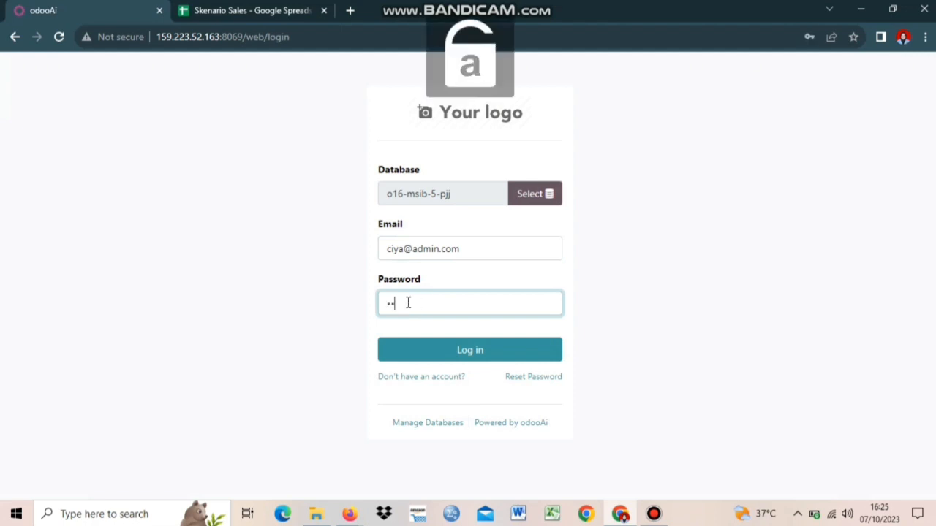
text(•)
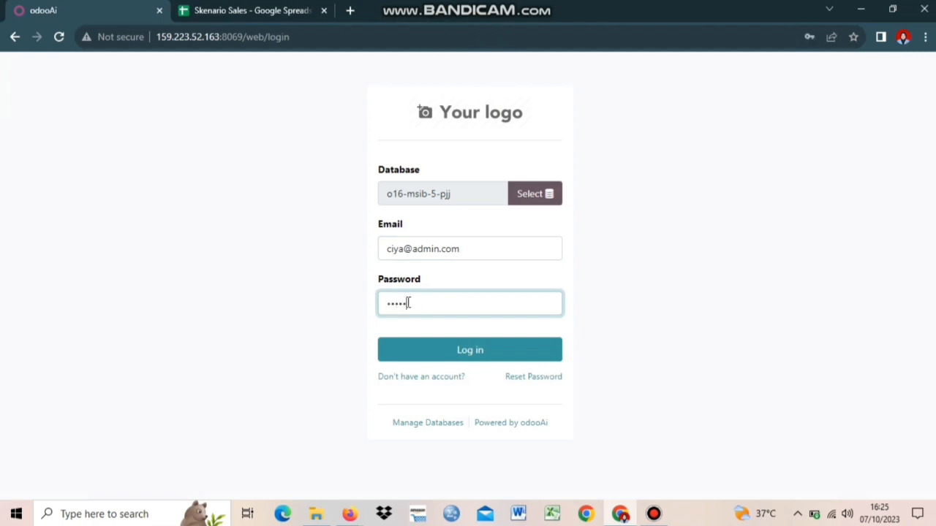
click(464, 361)
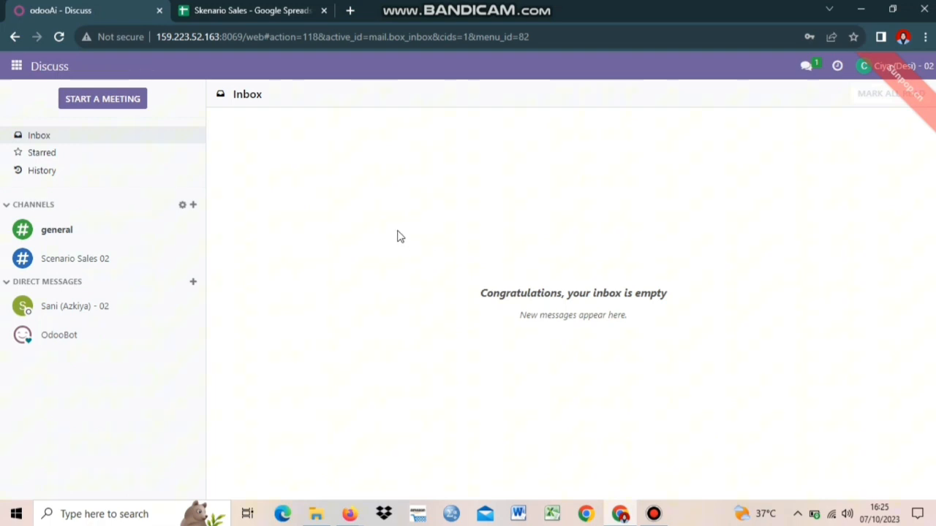
Open the CRM leads list and start a new lead.
click(16, 67)
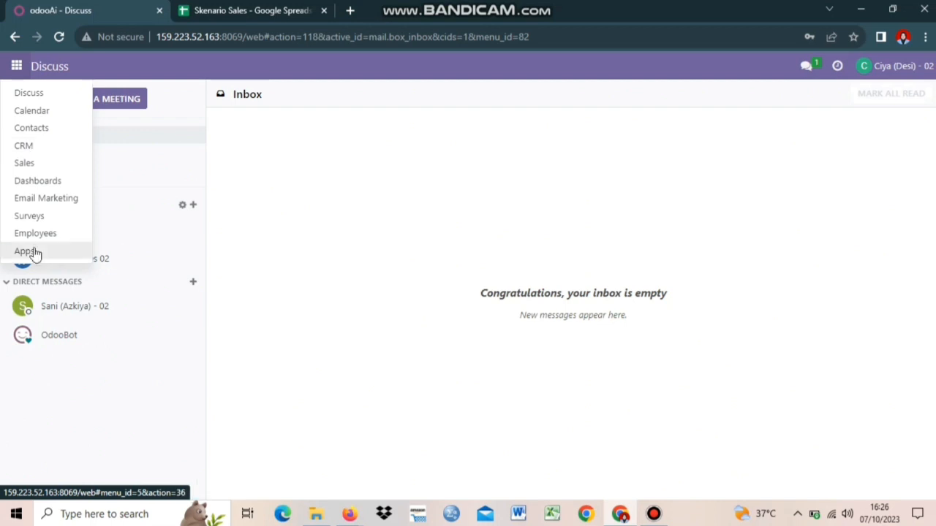
click(53, 151)
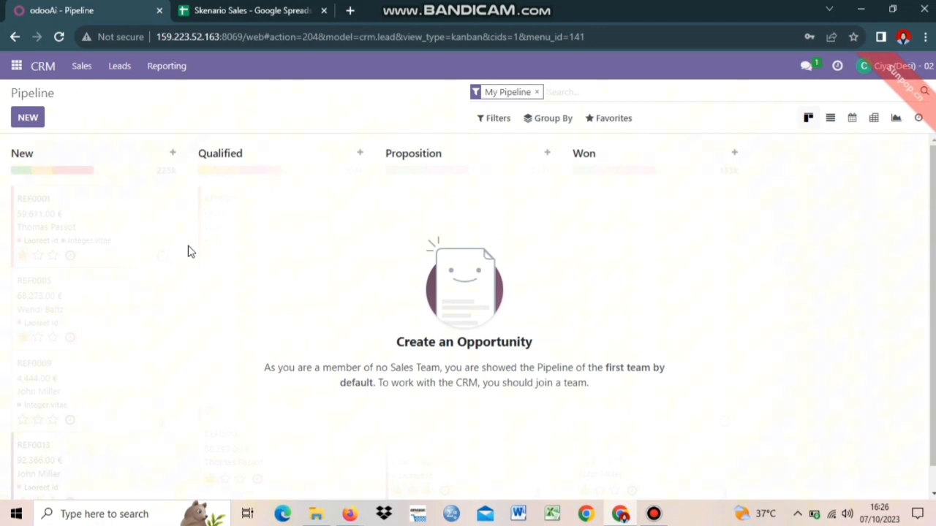
click(121, 76)
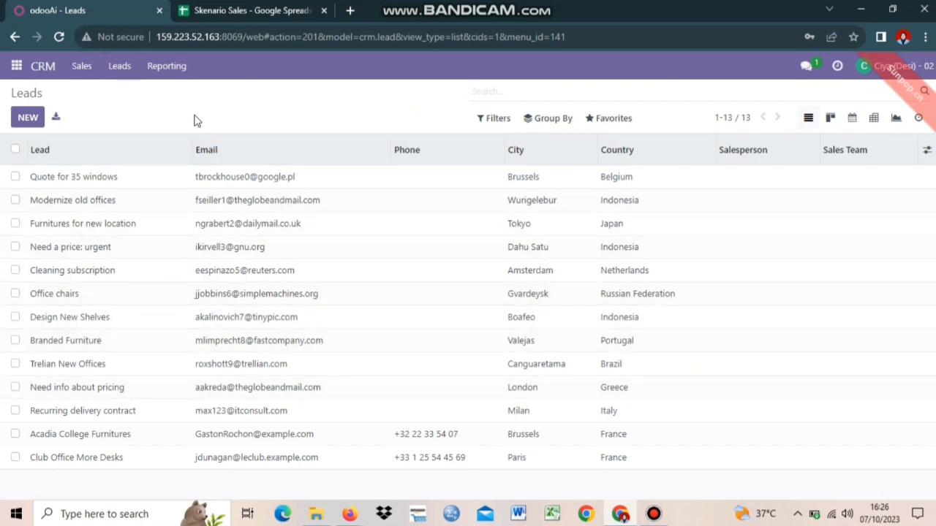
click(30, 120)
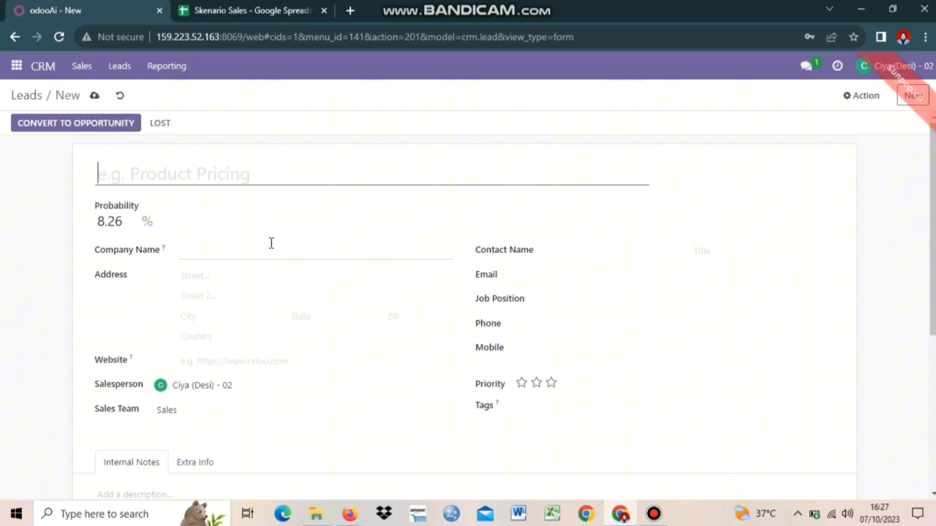
click(54, 191)
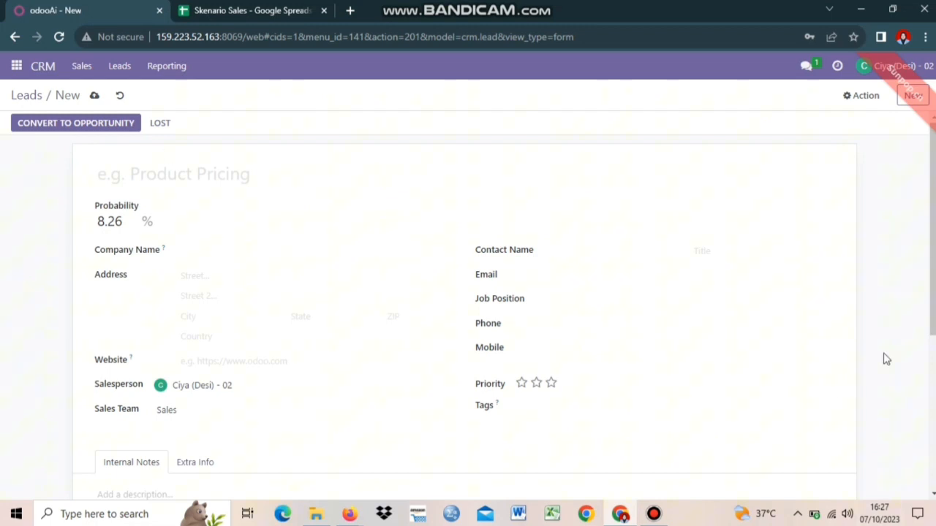
click(109, 170)
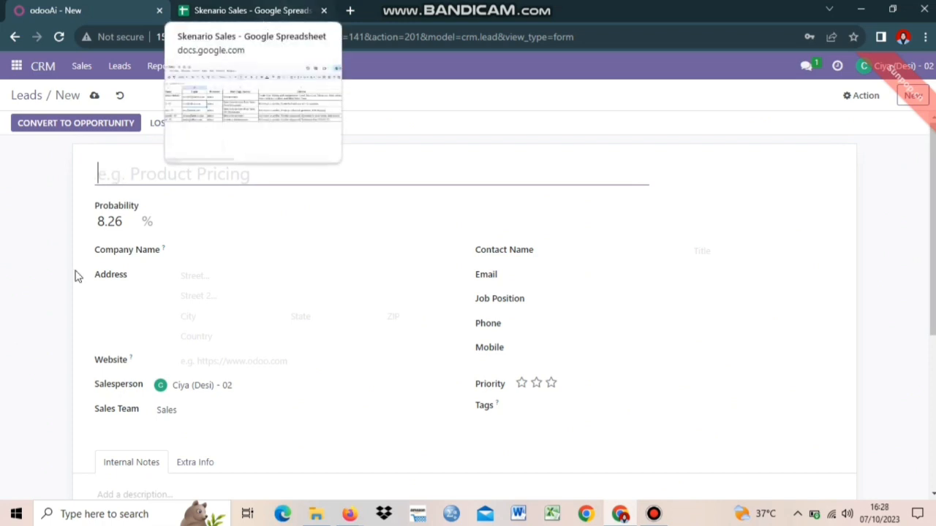
Open the Lead & Opportunity Data sheet of the Skenario Sales spreadsheet and return to the new lead form.
key(ctrl+Tab)
click(298, 487)
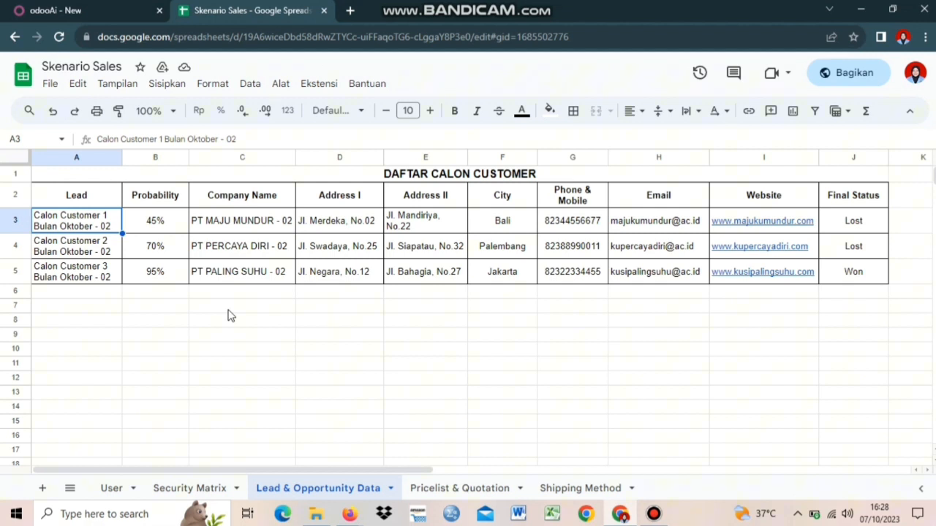
click(132, 14)
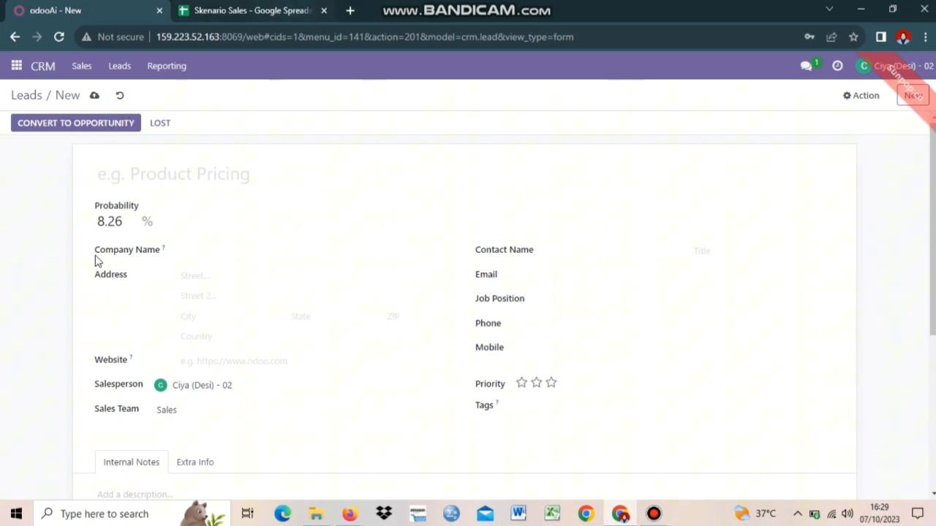
Copy the lead name from cell A3 of the spreadsheet and title the lead "Calon Customer 1 Bulan Oktober - 02".
key(ctrl+Tab)
click(1, 225)
click(13, 240)
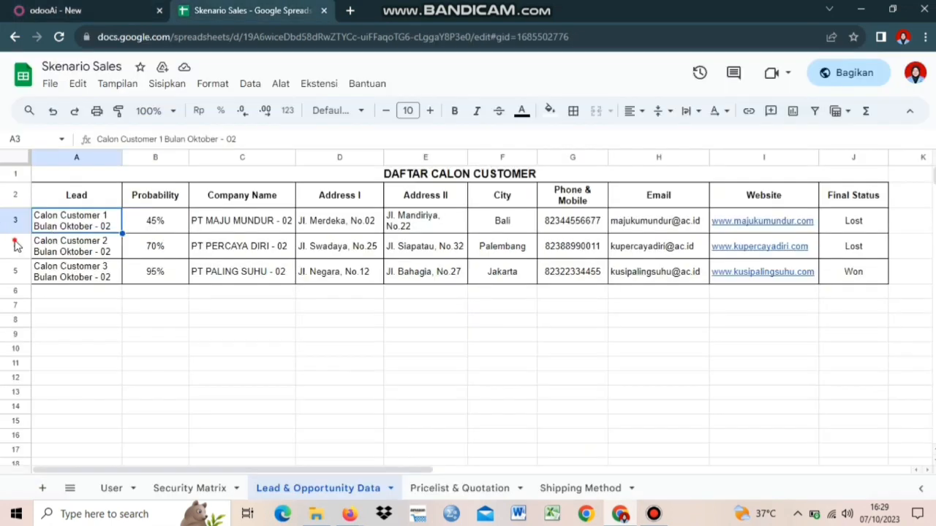
click(106, 309)
click(88, 226)
click(64, 11)
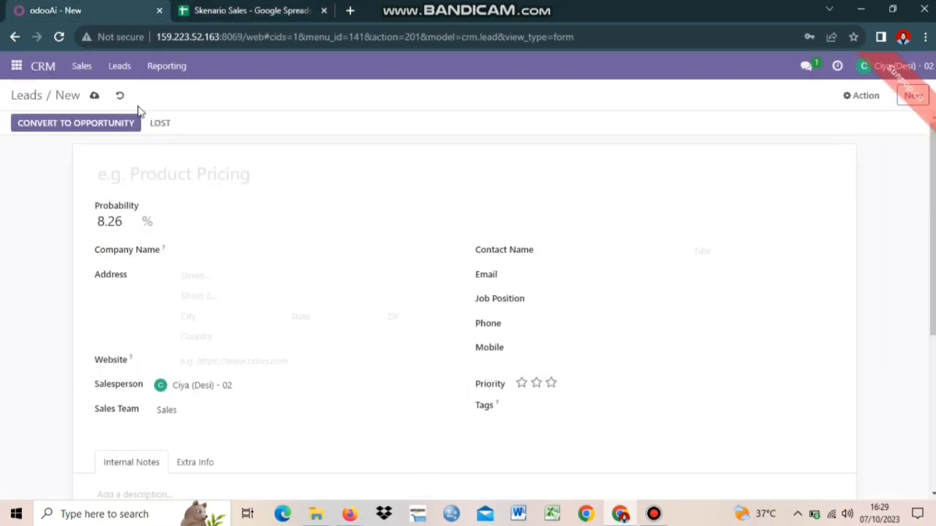
click(129, 175)
text(Calon Customer 1 Bulan Oktober - 02)
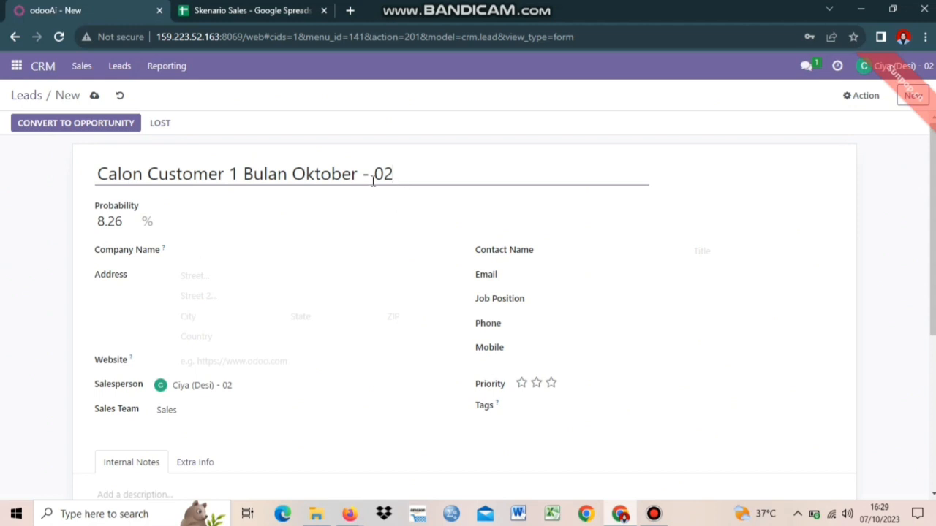
Check the first prospect's probability in the spreadsheet and set the lead's probability to 45%.
click(126, 228)
click(244, 10)
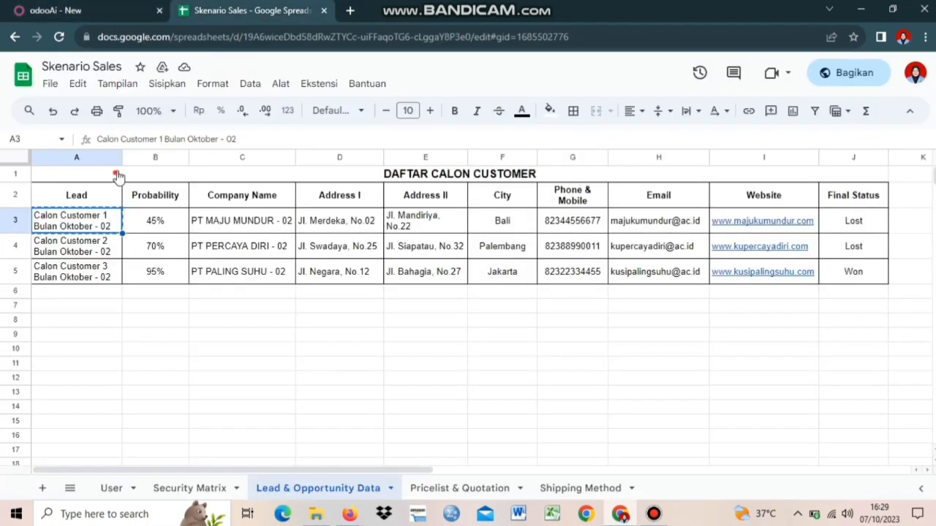
key(ctrl+Tab)
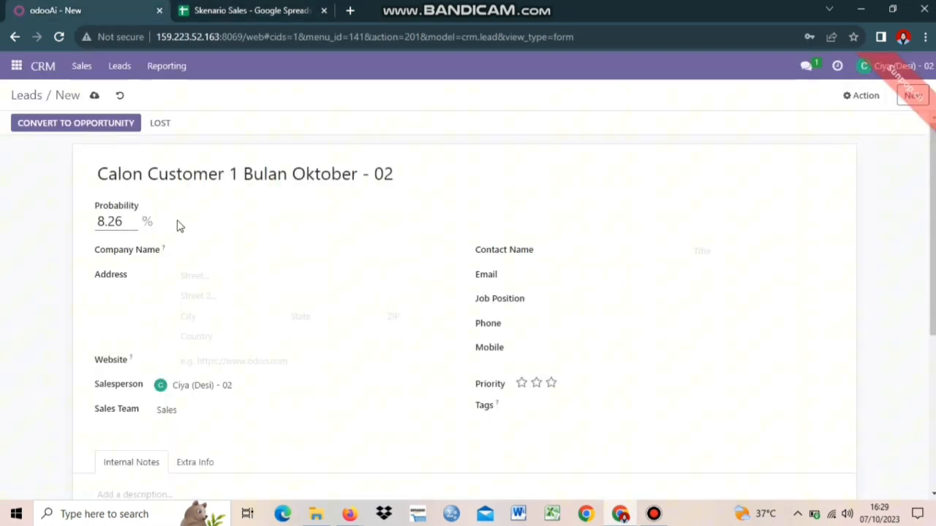
key(BackSpace)
key(BackSpace)
key(BackSpace)
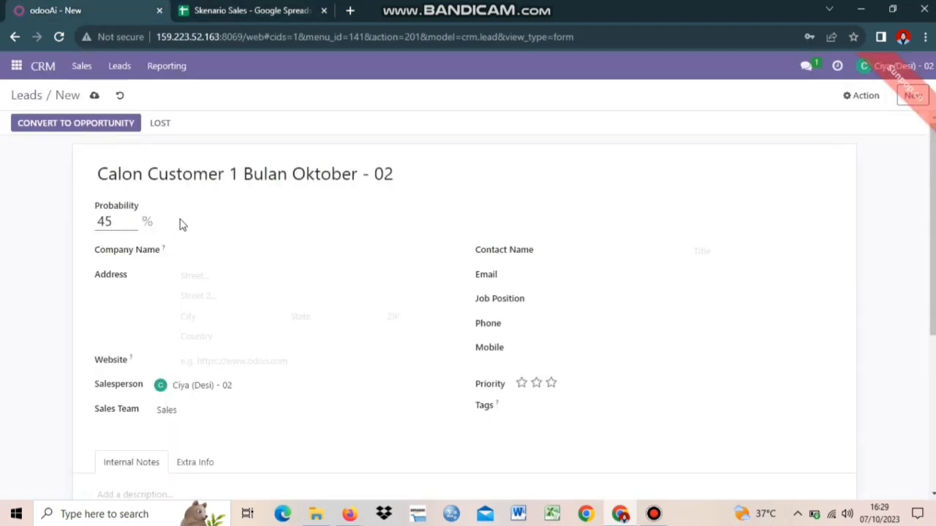
text(45)
Copy the company name from cell C3 of the spreadsheet and set the lead's company name to "PT MAJU MUNDUR - 02".
click(225, 256)
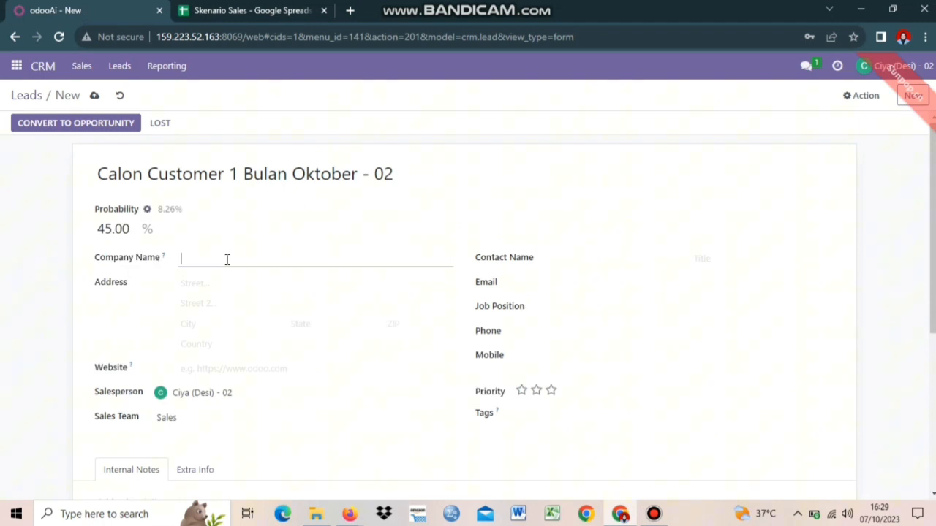
click(249, 10)
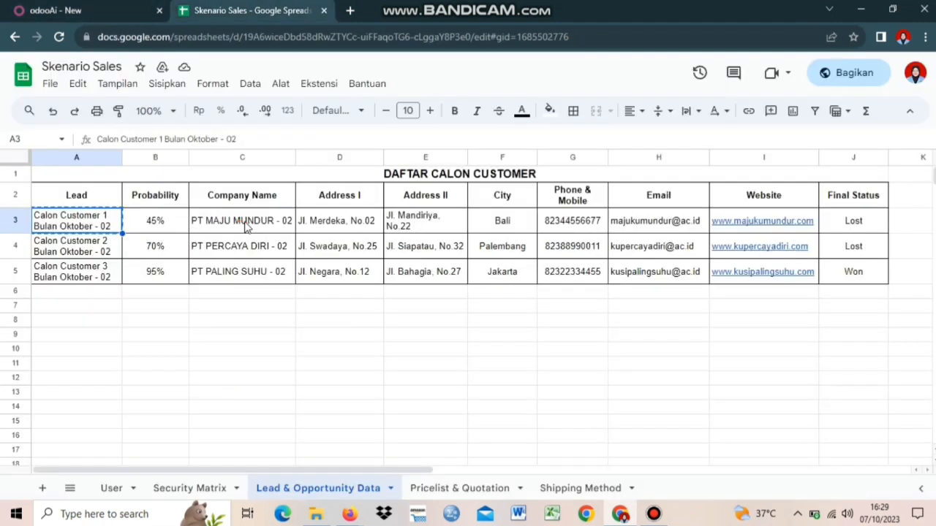
click(247, 228)
key(ctrl+c)
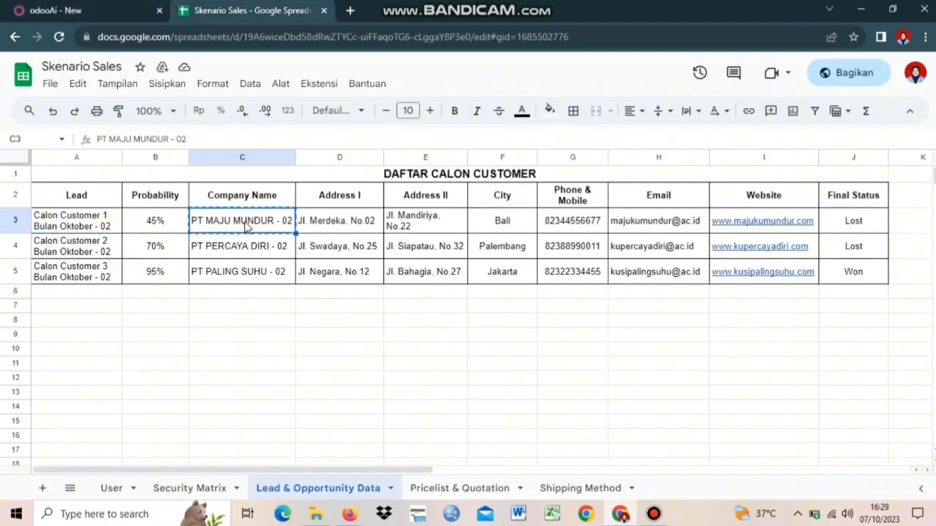
click(95, 12)
click(207, 258)
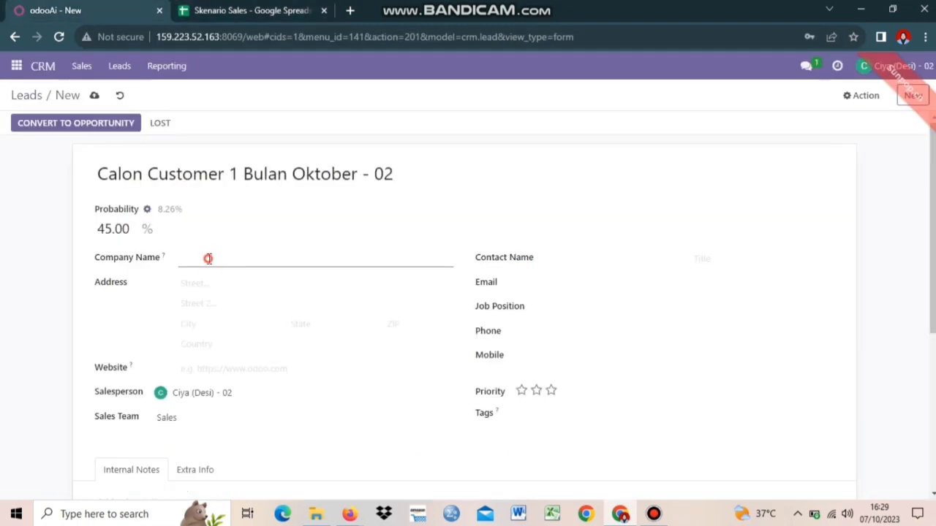
key(ctrl+v)
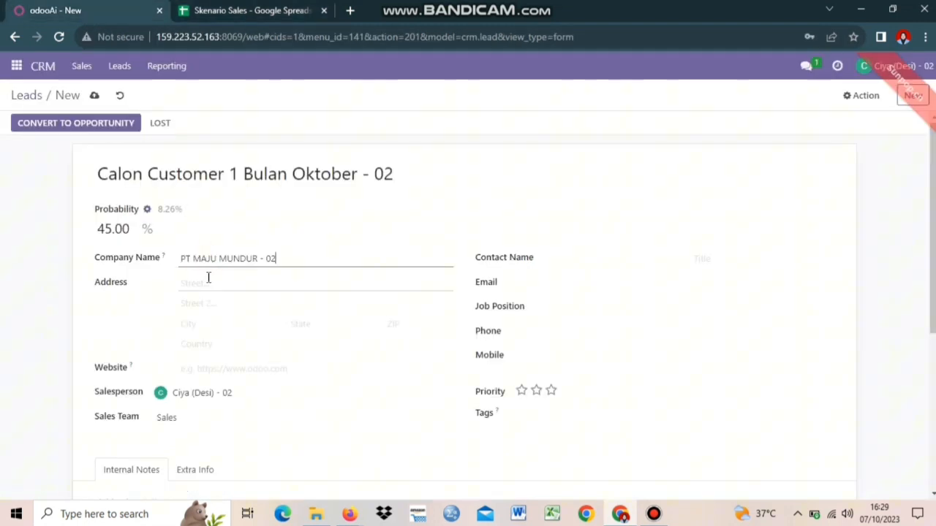
Copy the first address line from cell D3 of the spreadsheet into the lead's Street field.
click(210, 278)
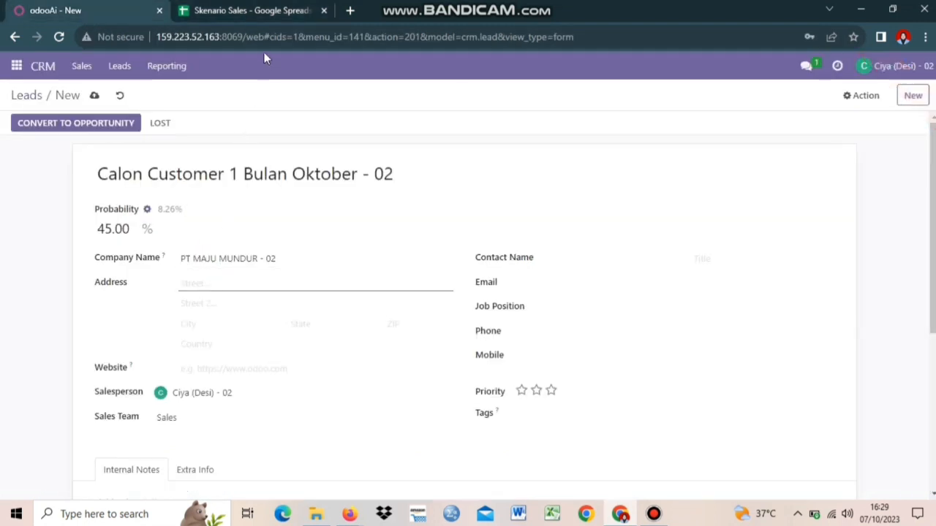
click(319, 210)
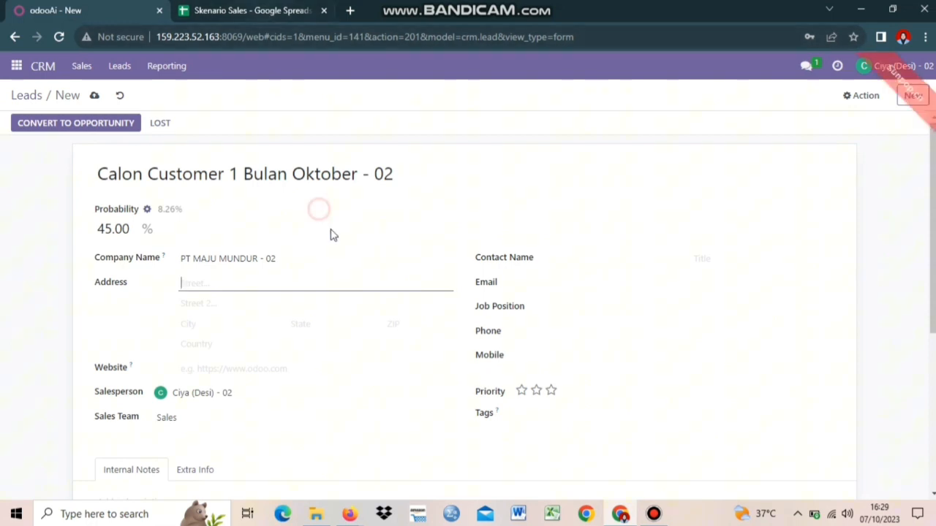
key(ctrl+Tab)
click(346, 225)
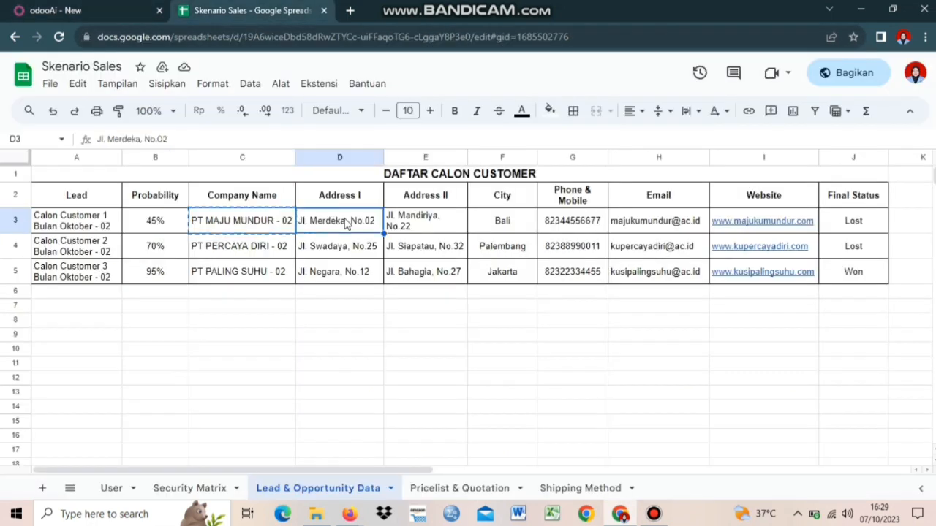
click(127, 12)
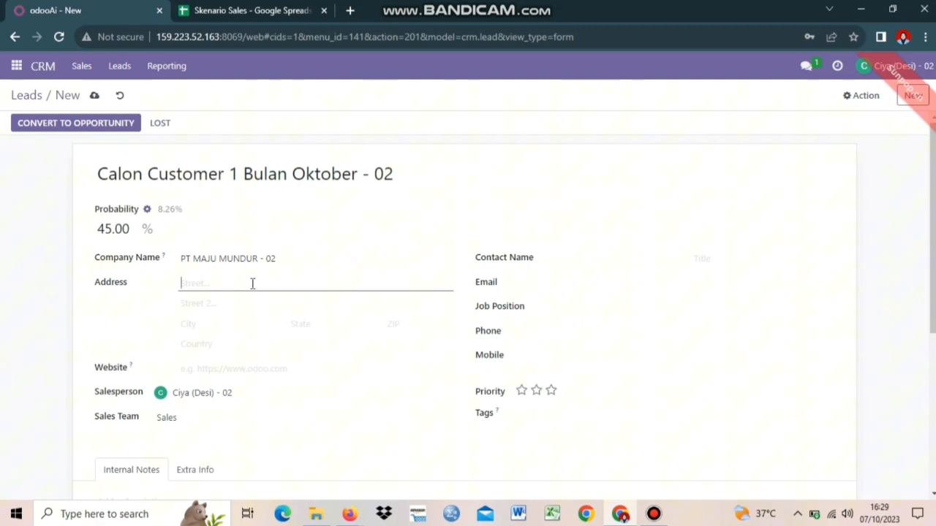
key(ctrl+v)
key(Tab)
Copy the second address line from cell E3 of the spreadsheet into the lead's Street 2 field.
key(ctrl+Tab)
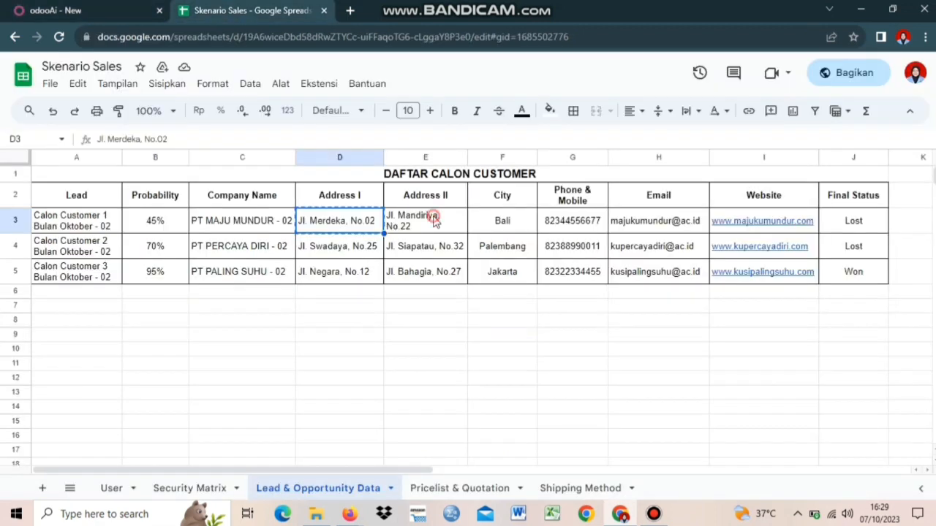
click(434, 221)
key(ctrl+c)
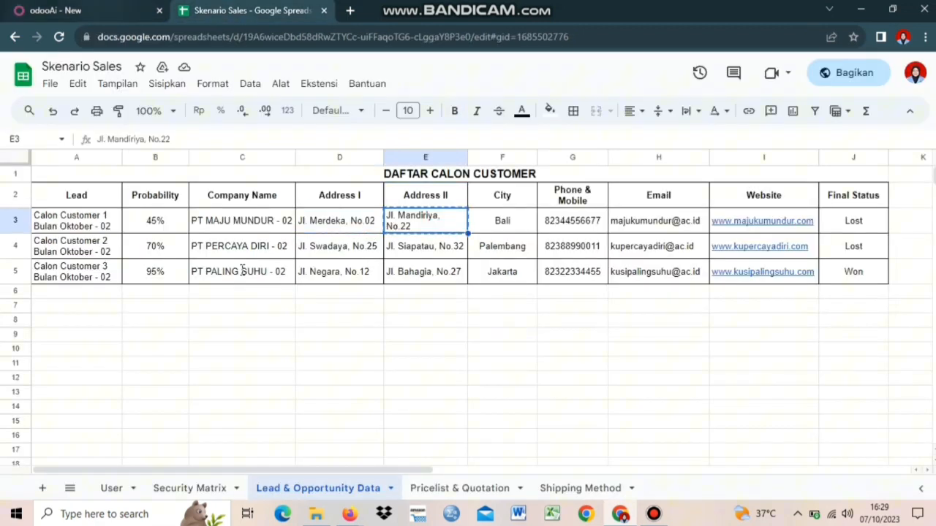
key(ctrl+Tab)
key(ctrl+v)
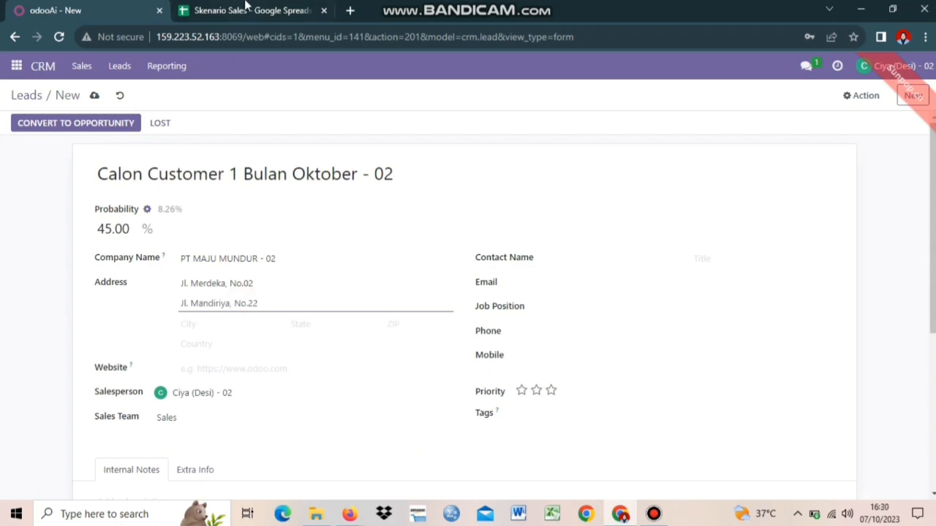
key(Tab)
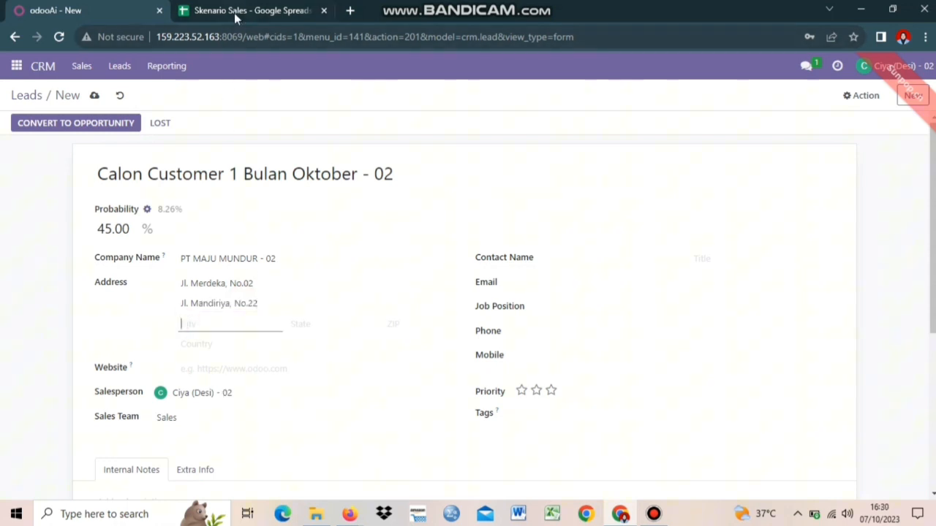
Look up the first prospect's city in the spreadsheet and set the lead's city to Bali.
click(234, 13)
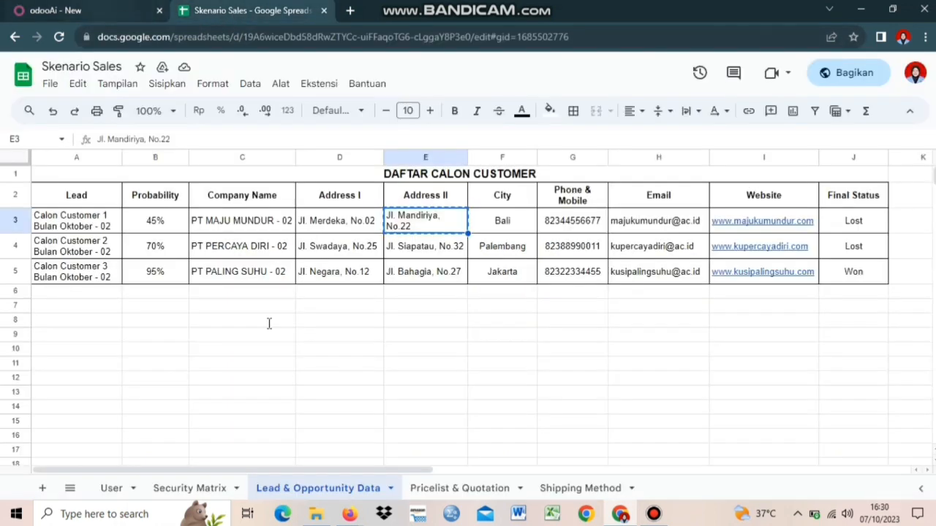
key(ctrl+Tab)
text(Ba)
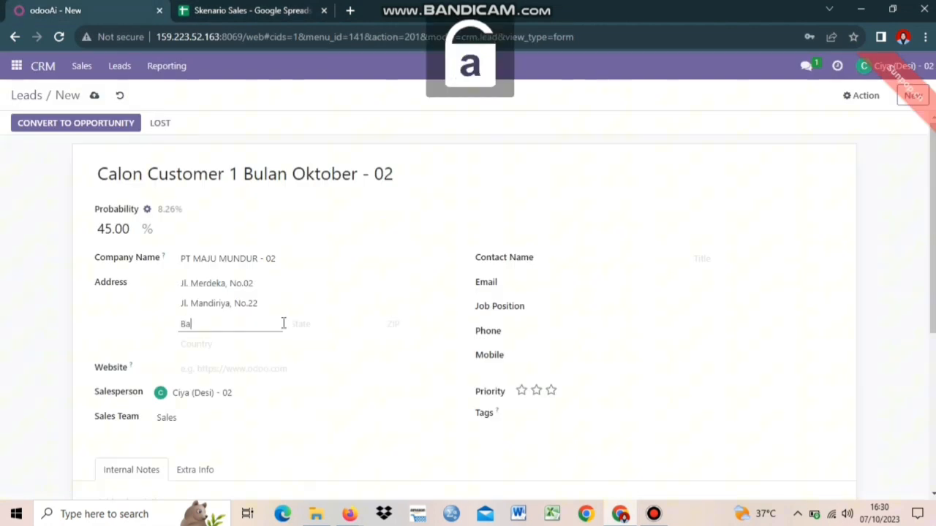
text(li)
Set the state in the lead's address to Bali (ID).
click(318, 331)
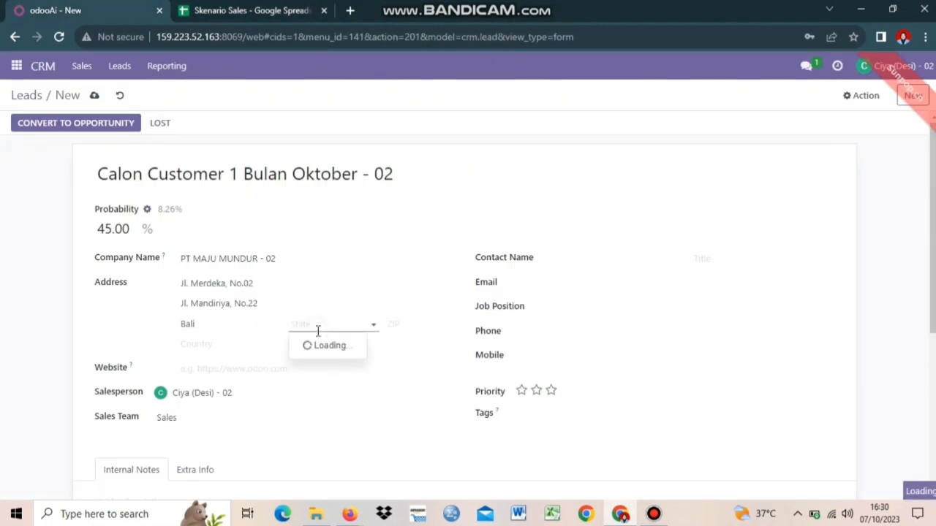
key(Caps_Lock)
text(B)
key(Caps_Lock)
text(ali)
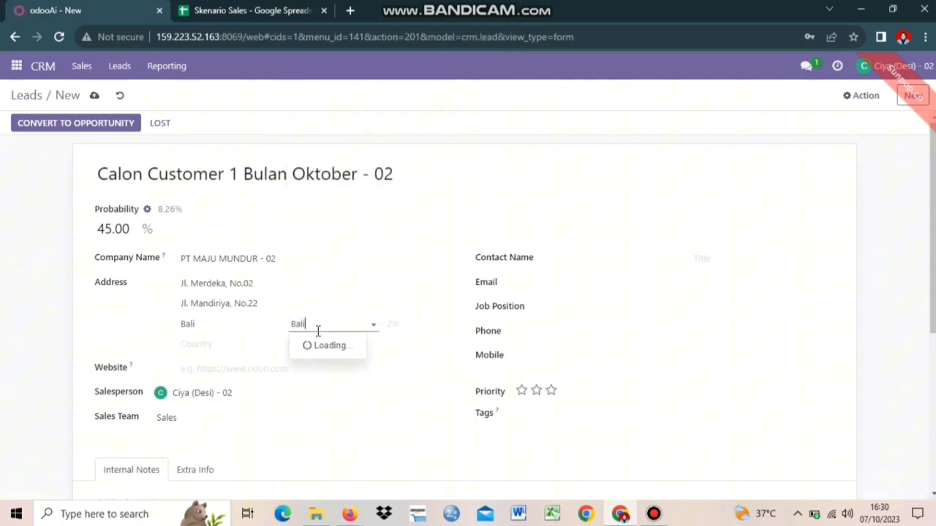
click(320, 347)
Set the country in the lead's address to Indonesia.
click(219, 350)
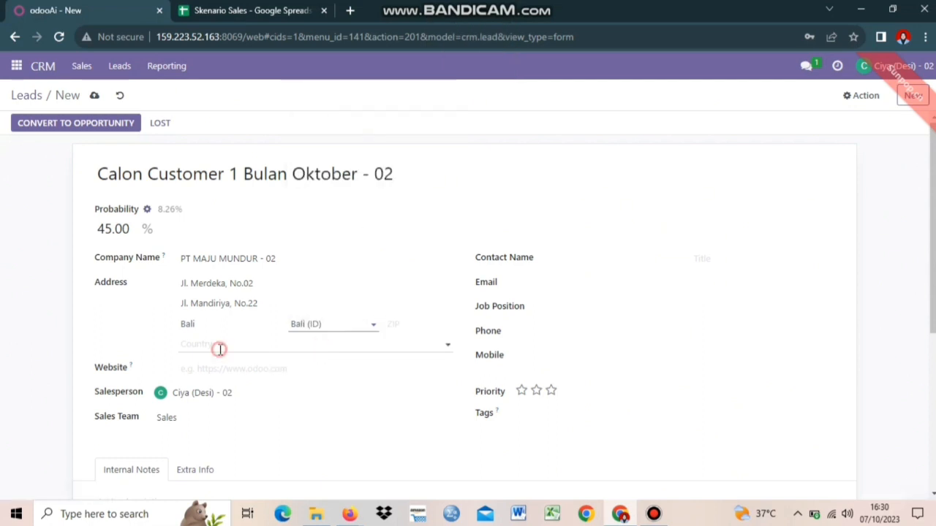
key(Caps_Lock)
text(I)
key(Caps_Lock)
text(n)
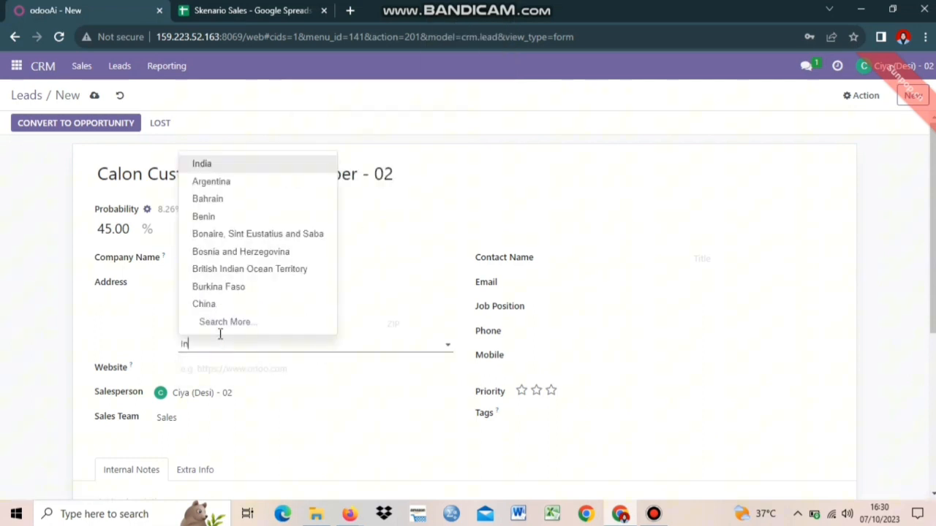
text(d)
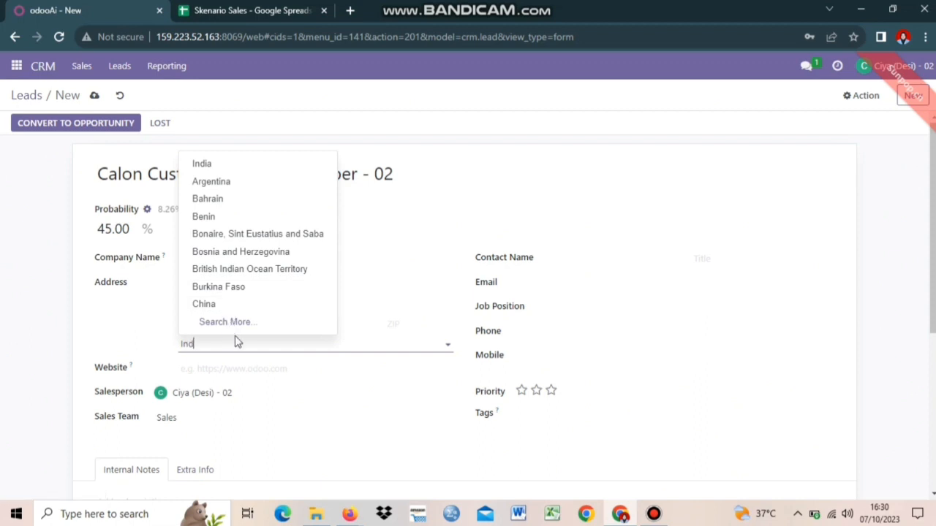
text(on)
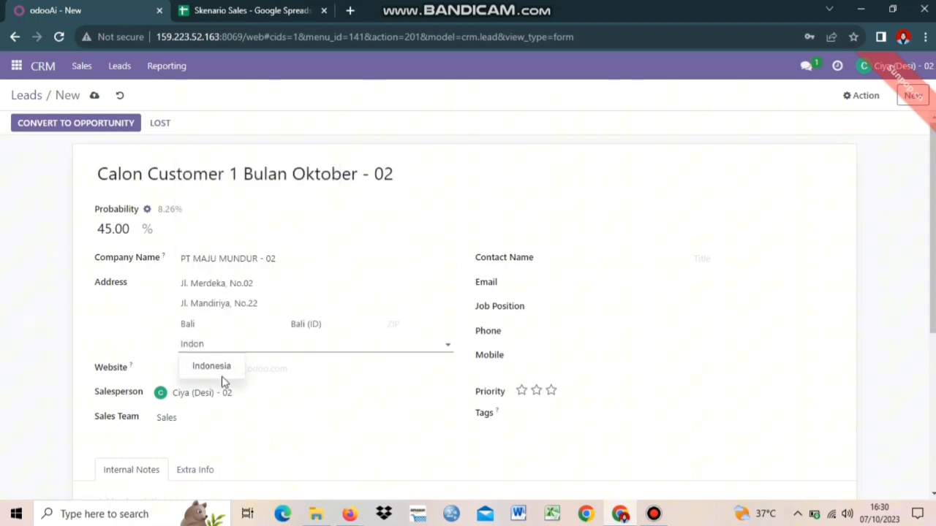
click(221, 371)
click(223, 369)
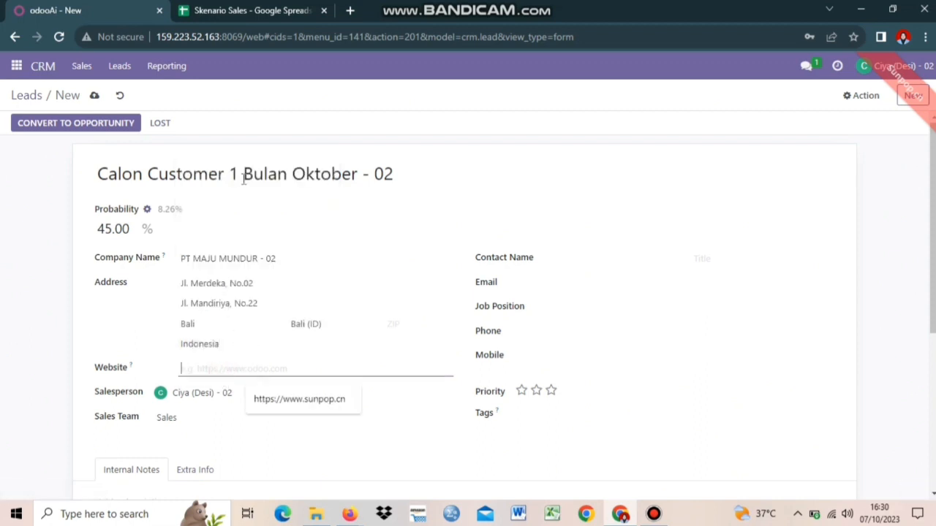
key(ctrl+Tab)
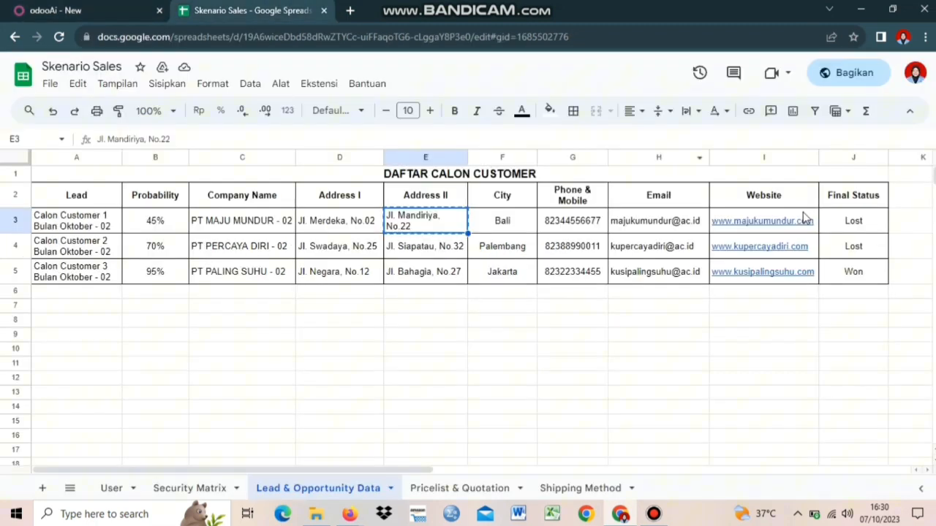
click(804, 216)
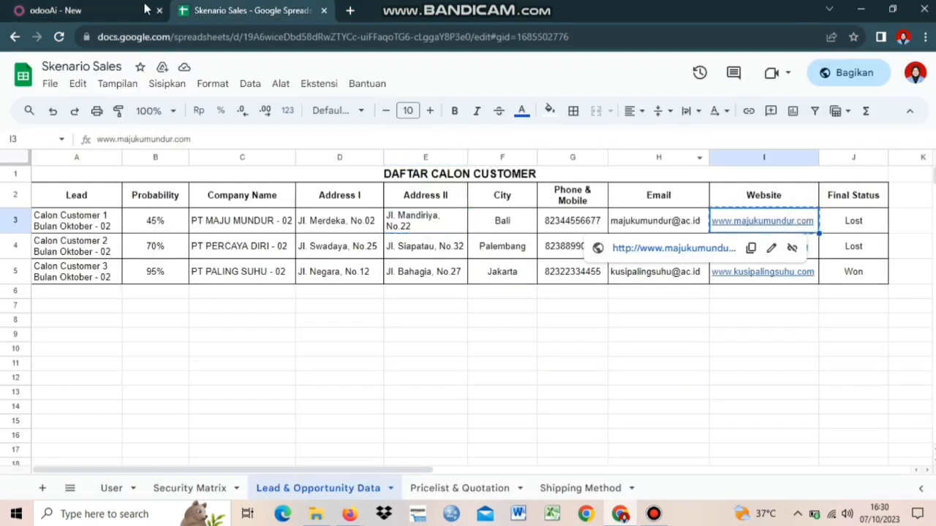
key(ctrl+c)
key(ctrl+Tab)
click(297, 364)
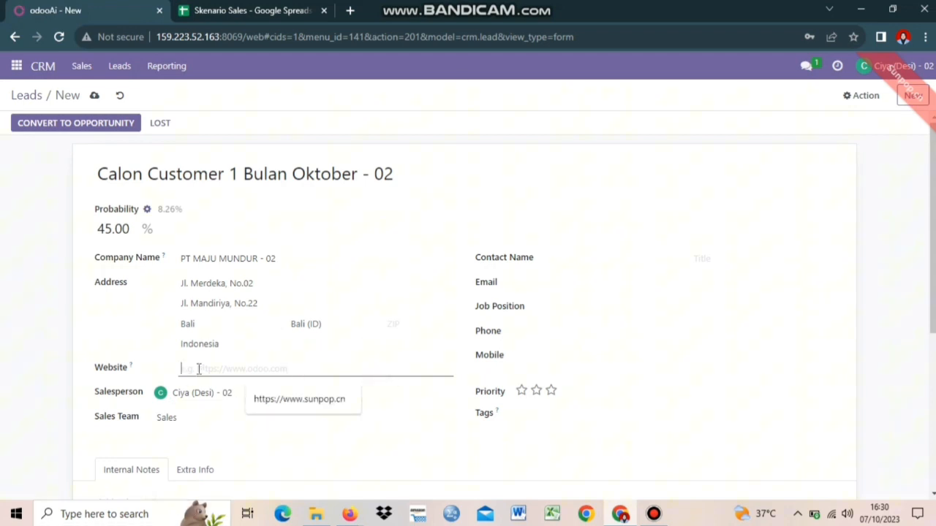
key(ctrl+v)
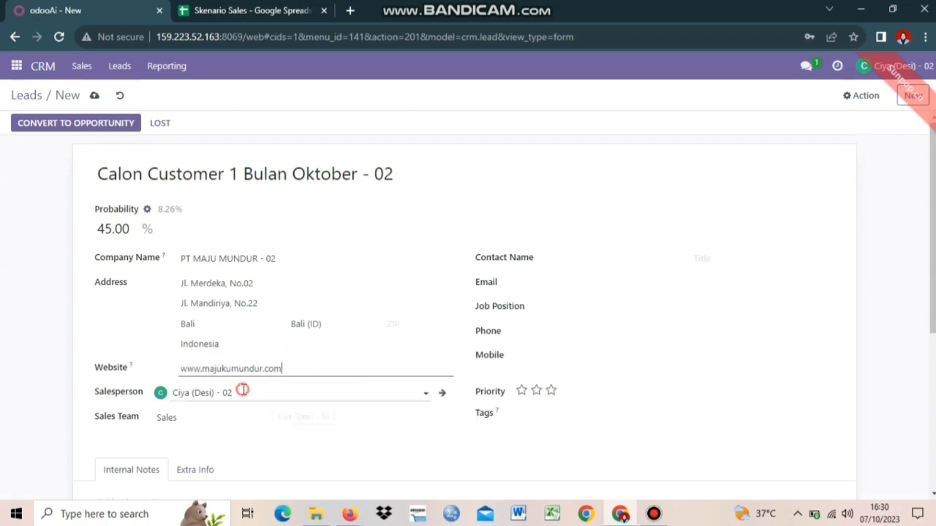
click(243, 391)
click(37, 407)
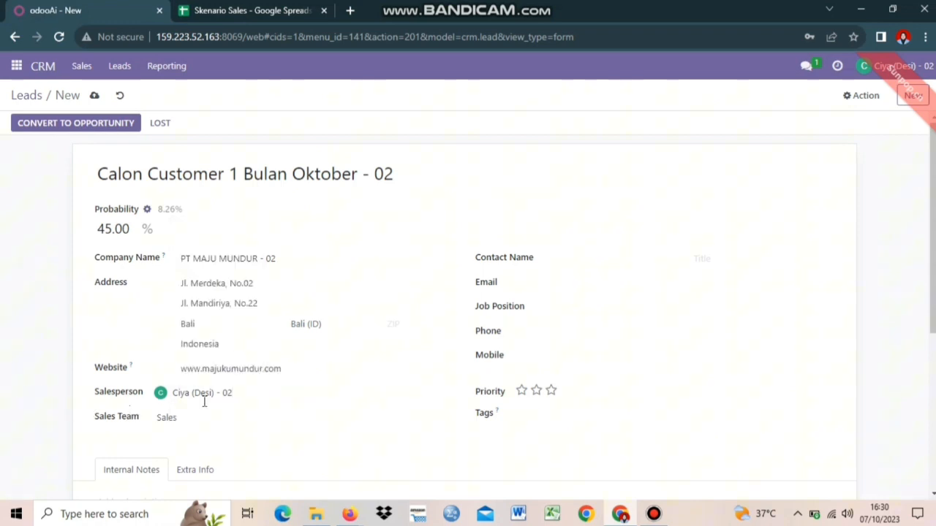
click(261, 399)
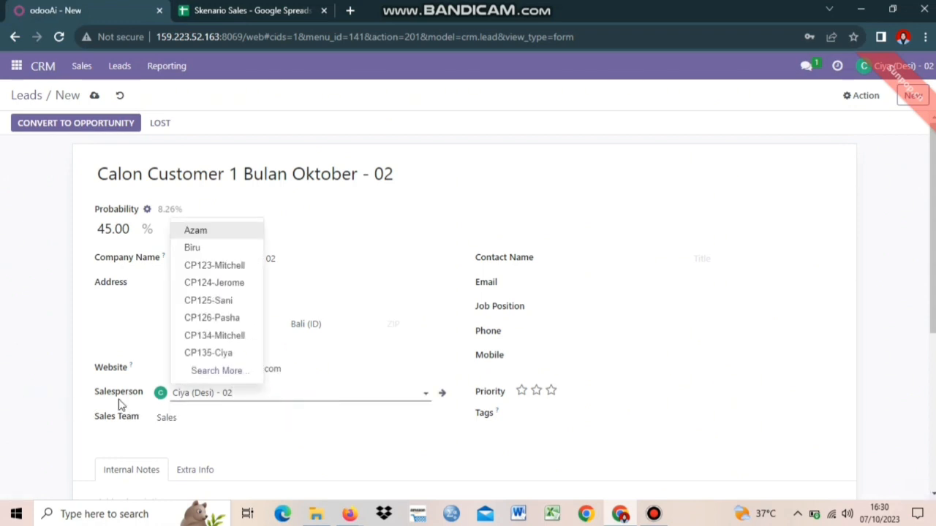
click(31, 336)
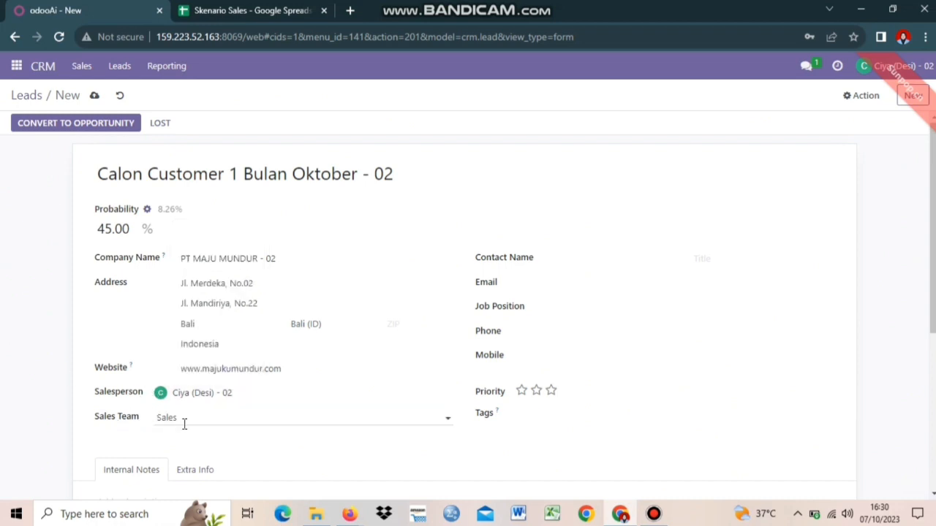
Copy the first prospect's email address from cell H3 of the spreadsheet into the lead's Email field.
click(589, 281)
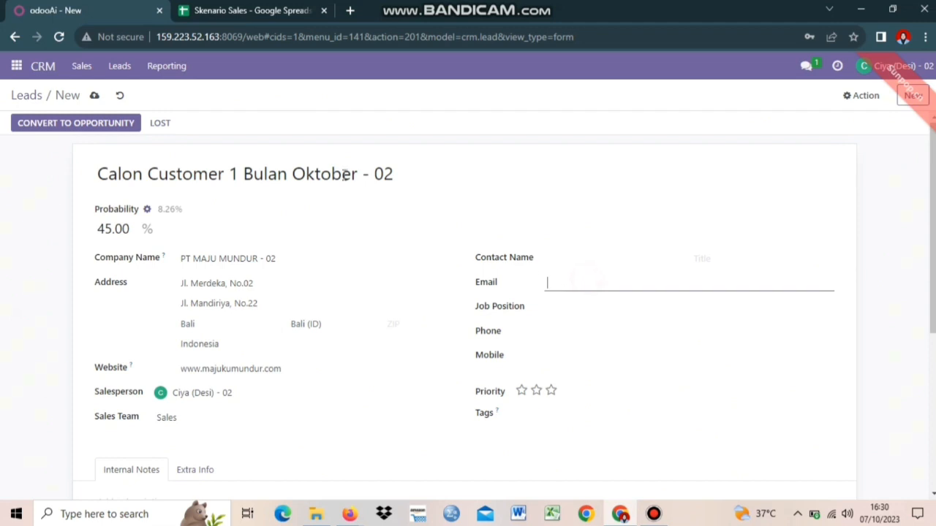
key(ctrl+Tab)
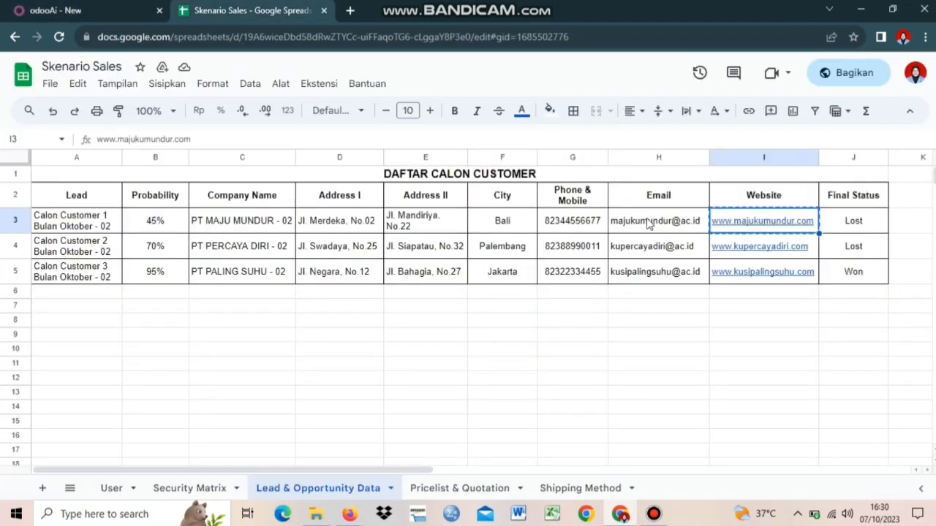
click(647, 225)
key(ctrl+c)
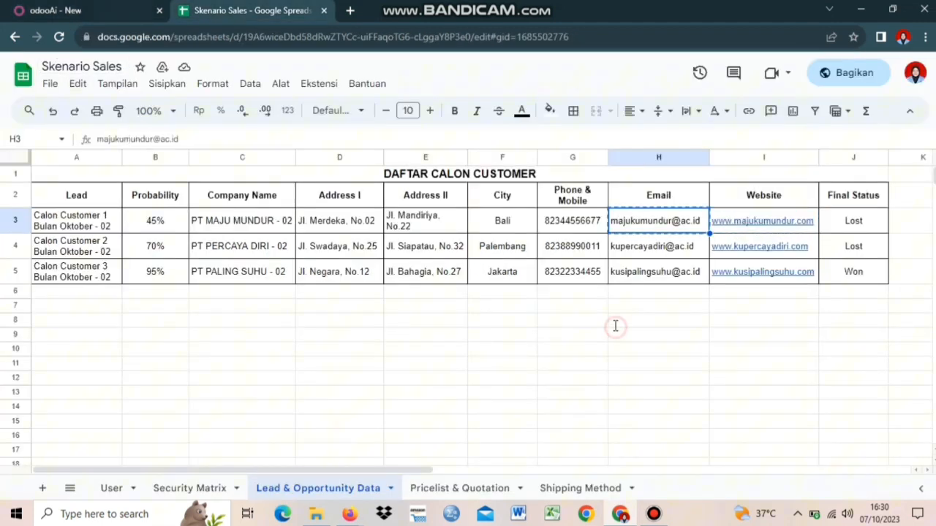
key(ctrl+Tab)
key(ctrl+v)
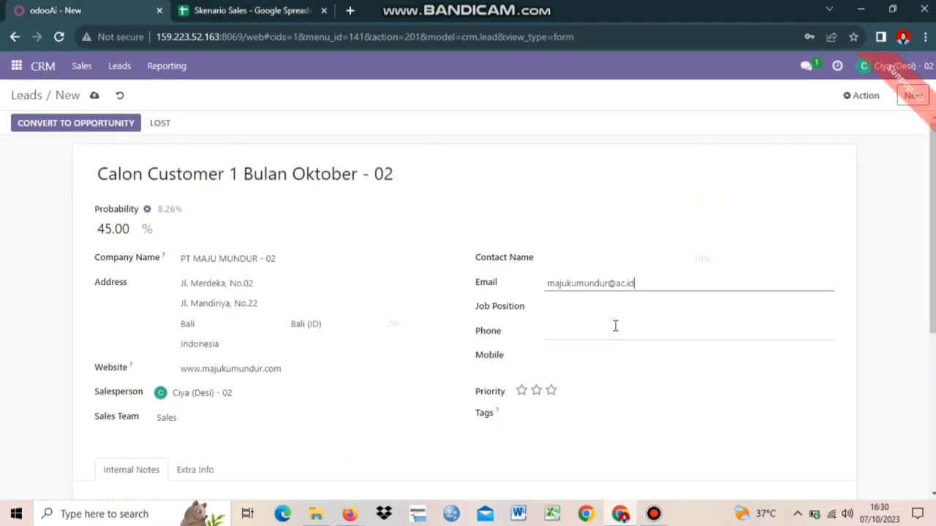
Copy the first prospect's phone number from cell G3 of the spreadsheet into the lead's Mobile field and save the lead.
click(568, 355)
key(ctrl+Tab)
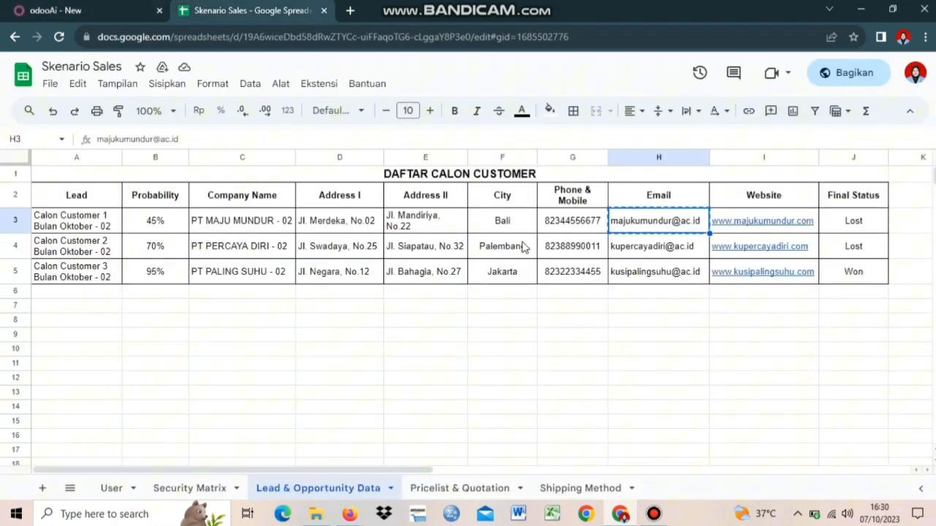
click(564, 230)
key(ctrl+c)
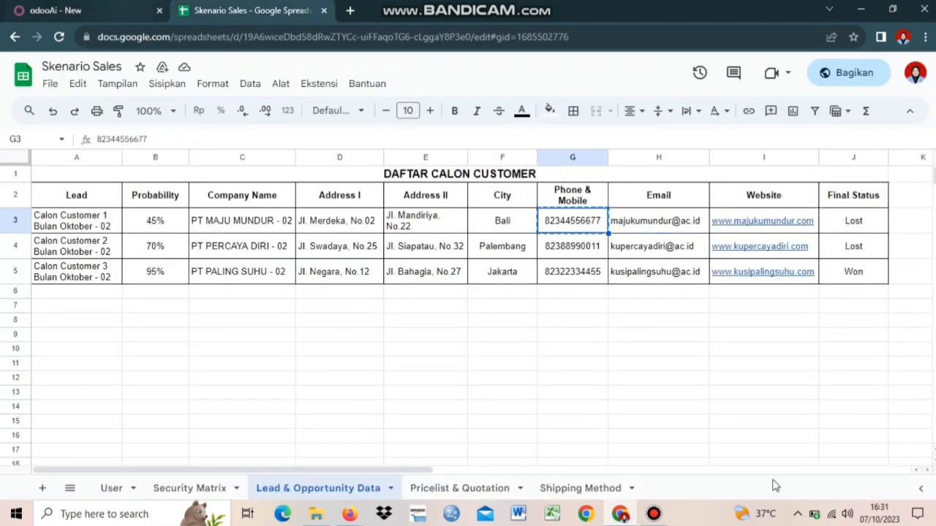
key(ctrl+Tab)
click(571, 356)
key(ctrl+v)
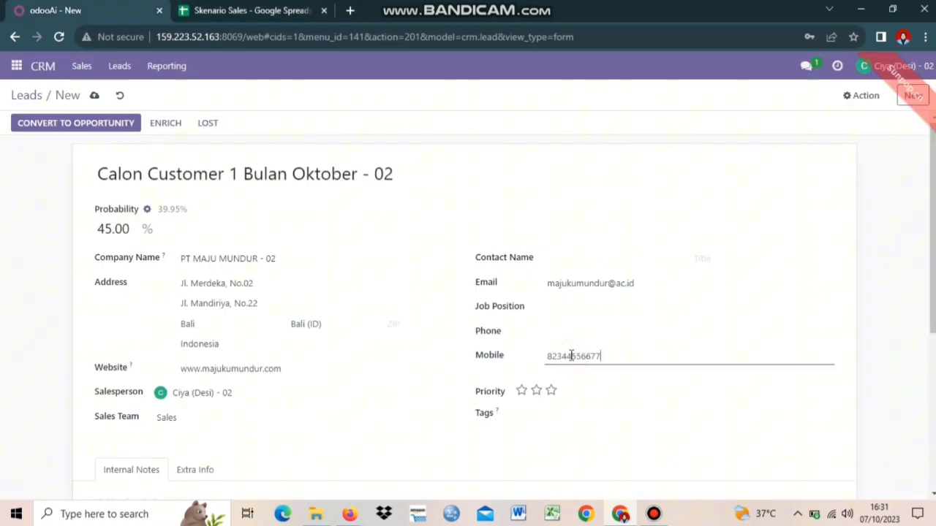
click(878, 355)
click(94, 98)
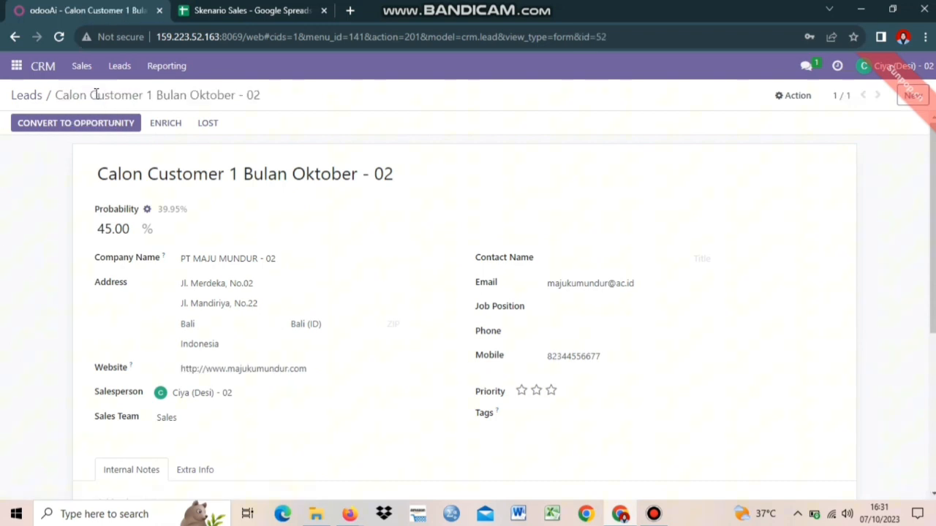
Create a new lead titled Calon Customer 2 Bulan Oktober - 02, copying the title from cell A4 of the spreadsheet.
click(26, 96)
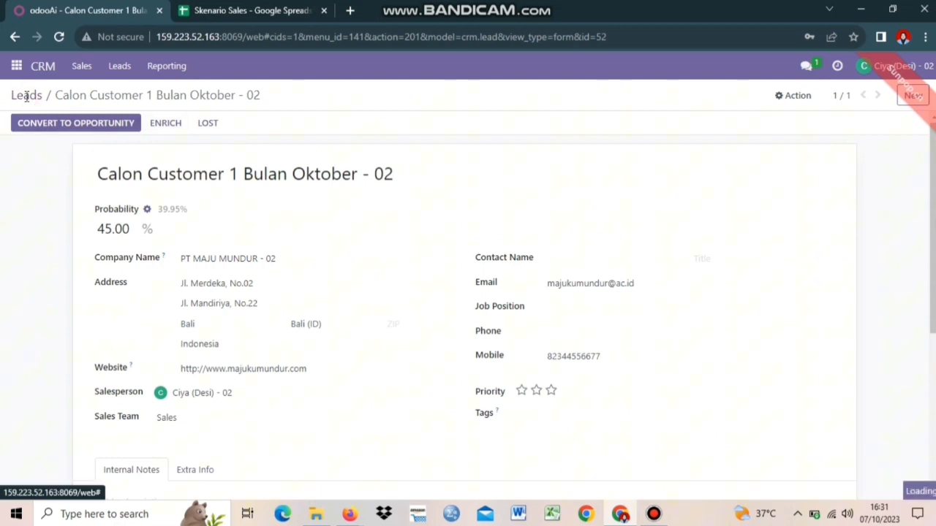
click(27, 118)
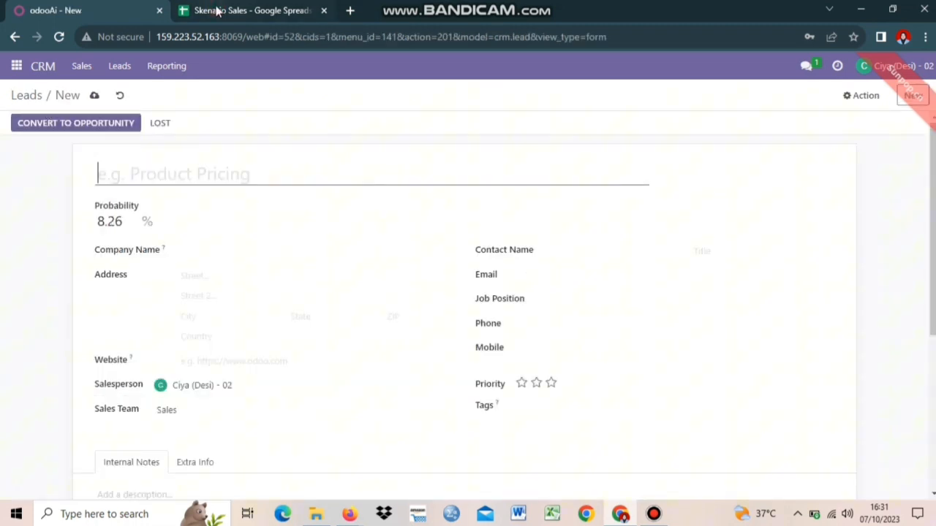
key(ctrl+Tab)
click(97, 248)
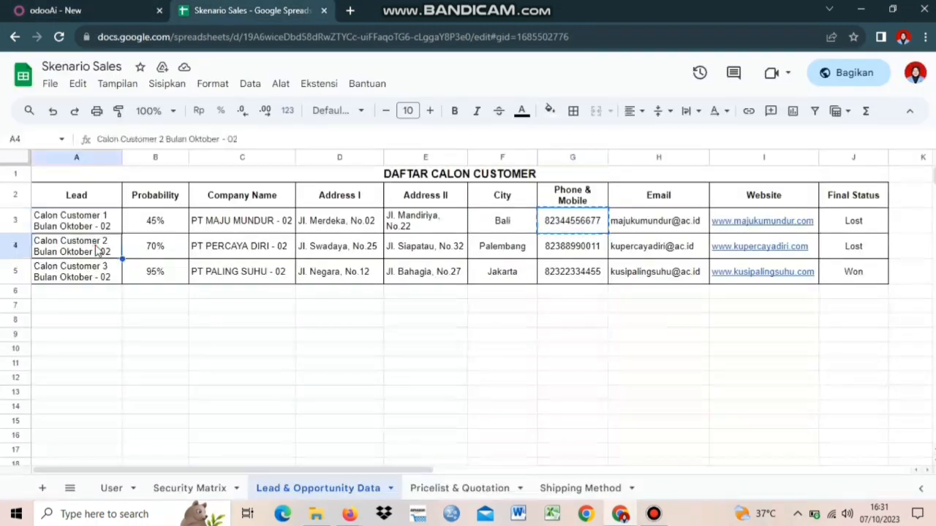
key(ctrl+c)
key(ctrl+Tab)
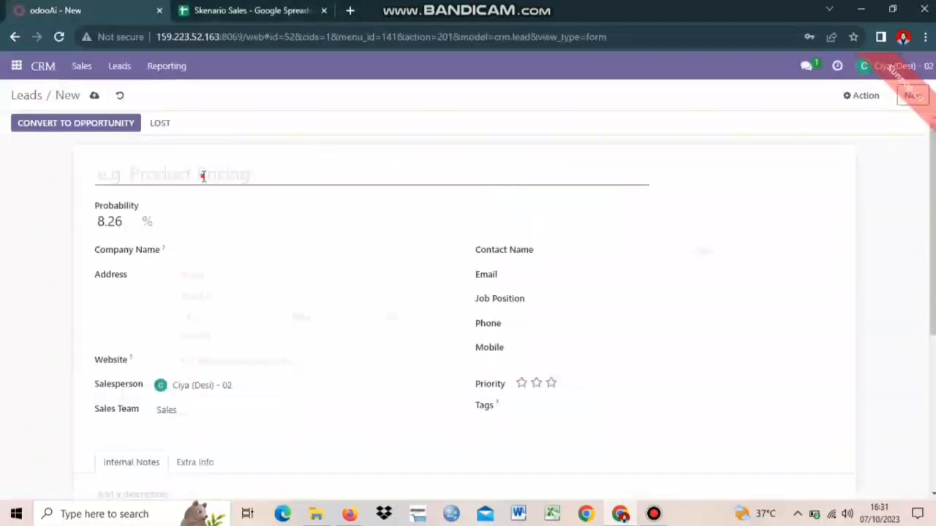
key(ctrl+v)
Set the second lead's probability to 70 % and its company name to PT PERCAYA DIRI - 02 from the spreadsheet.
key(ctrl+Tab)
key(ctrl+Tab)
click(125, 221)
key(BackSpace)
key(BackSpace)
key(BackSpace)
key(BackSpace)
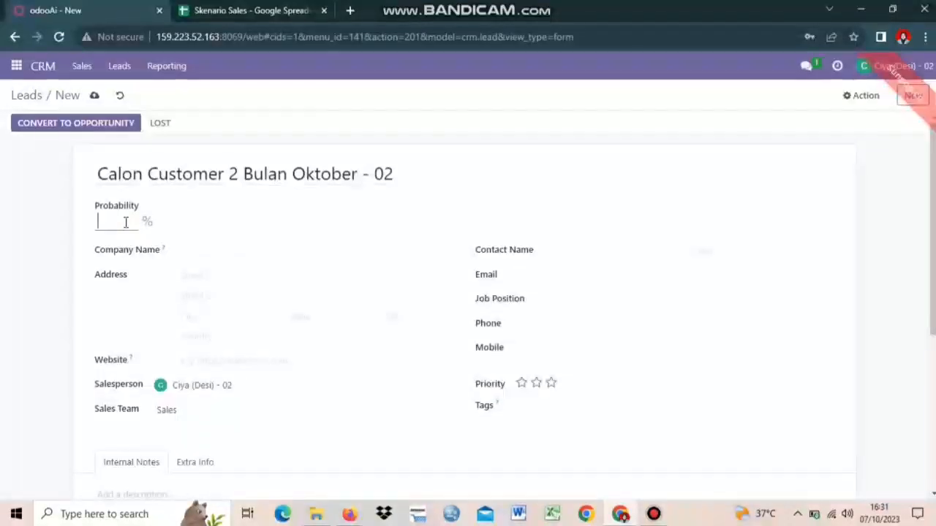
text(70)
click(236, 250)
key(ctrl+v)
Copy the first address line from cell D4 of the spreadsheet into the second lead's Street field.
click(213, 273)
click(323, 269)
key(ctrl+Tab)
click(347, 252)
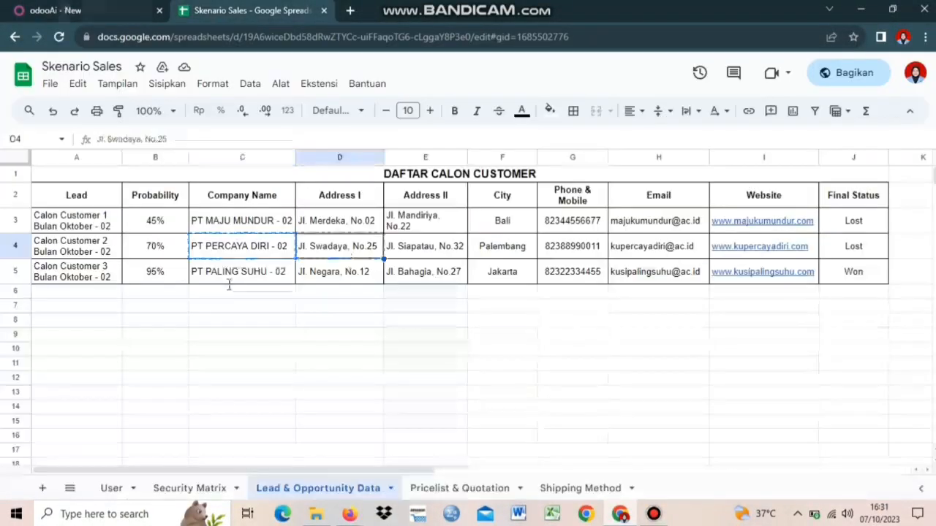
key(ctrl+c)
key(ctrl+Tab)
key(ctrl+v)
Copy the second address line from cell E4 of the spreadsheet into the second lead's Street 2 field.
click(233, 301)
key(ctrl+Tab)
click(439, 242)
key(ctrl+c)
key(ctrl+Tab)
key(ctrl+v)
Look up the second prospect's city in the spreadsheet and set the lead's city to Palembang.
key(ctrl+Tab)
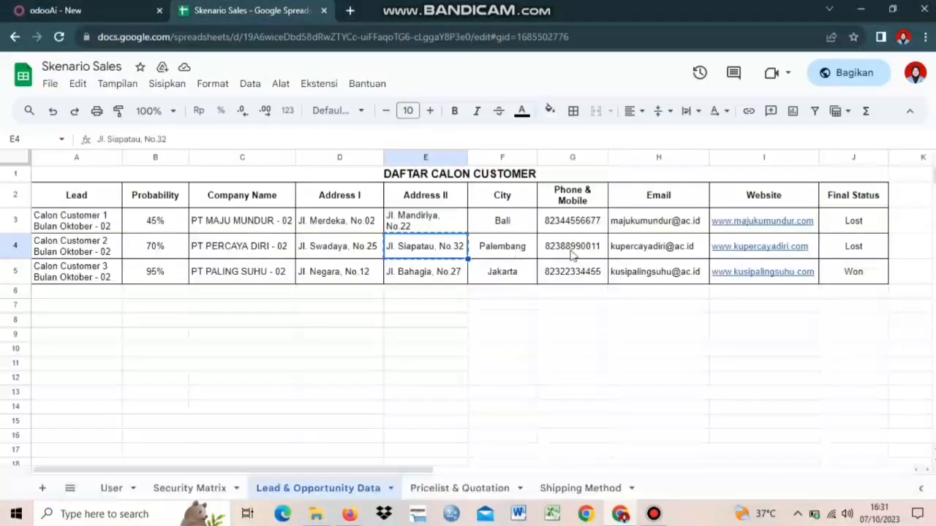
click(571, 369)
key(ctrl+c)
key(ctrl+Tab)
click(220, 327)
key(ctrl+v)
Set the state in the second lead's address to Sumatra Selatan (ID) through the full state search.
click(333, 324)
click(351, 290)
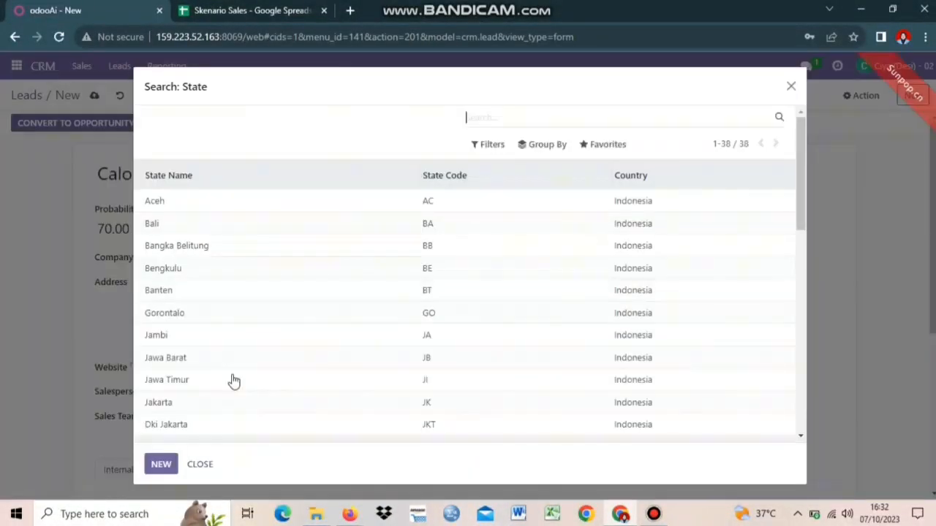
scroll(232, 382, down, 5)
click(201, 361)
key(ctrl+Tab)
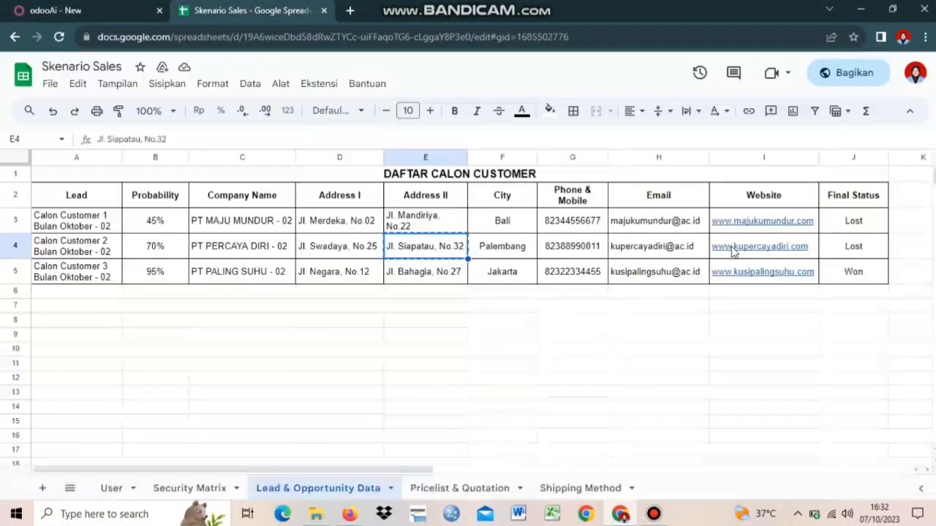
click(651, 247)
key(ctrl+c)
key(ctrl+Tab)
click(581, 313)
key(ctrl+v)
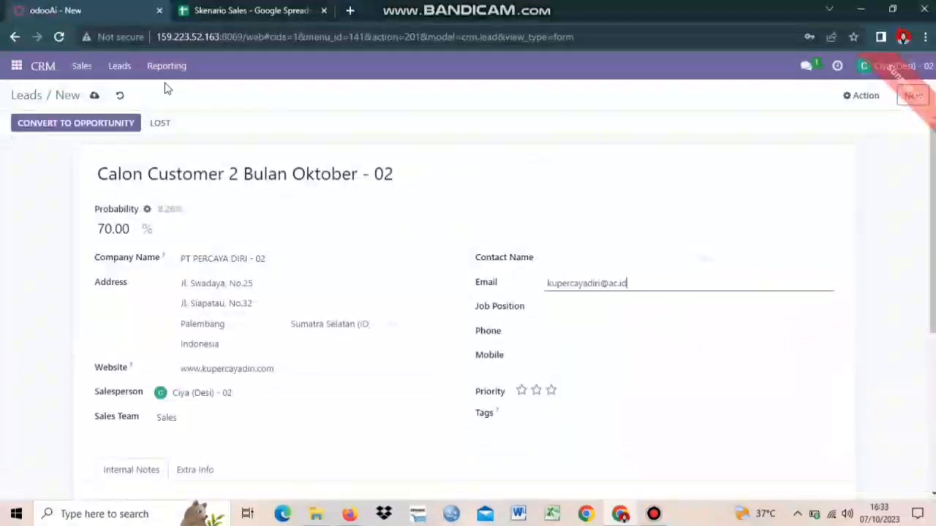
Copy the second prospect's phone number from cell G4 of the spreadsheet into the lead's Mobile field.
key(ctrl+Tab)
click(572, 246)
key(ctrl+c)
key(ctrl+Tab)
click(578, 385)
key(ctrl+v)
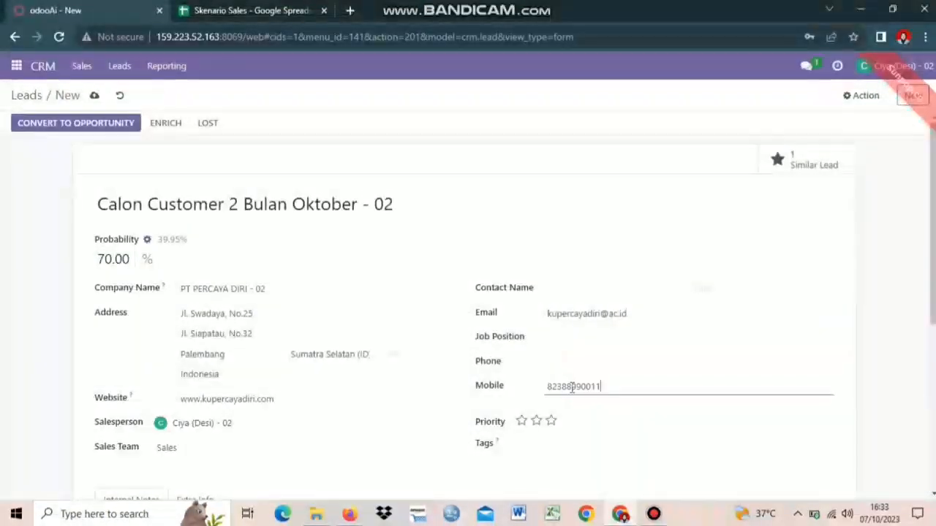
scroll(716, 405, down, 1)
scroll(250, 277, up, 1)
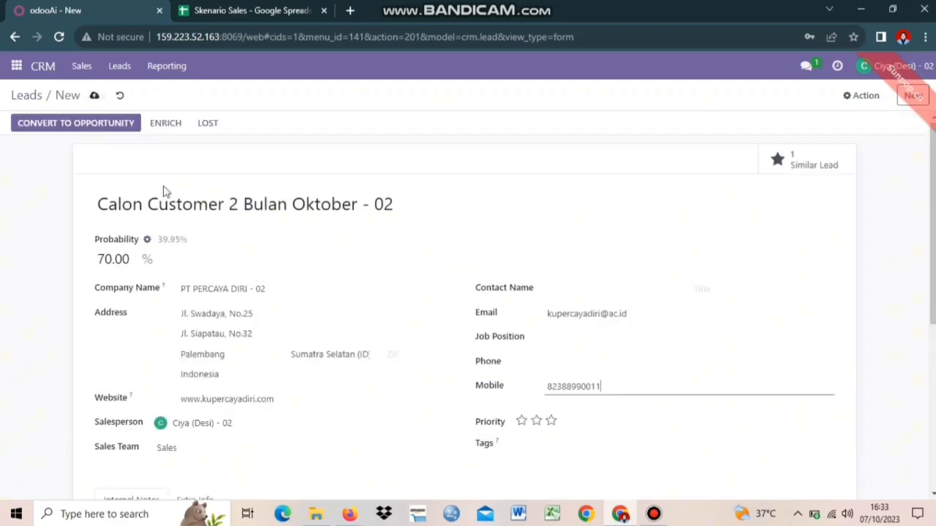
Create a new lead titled Calon Customer 3 Bulan Oktober - 02, copying the title from cell A5 of the spreadsheet.
click(27, 96)
click(234, 9)
click(65, 272)
key(ctrl+c)
click(56, 12)
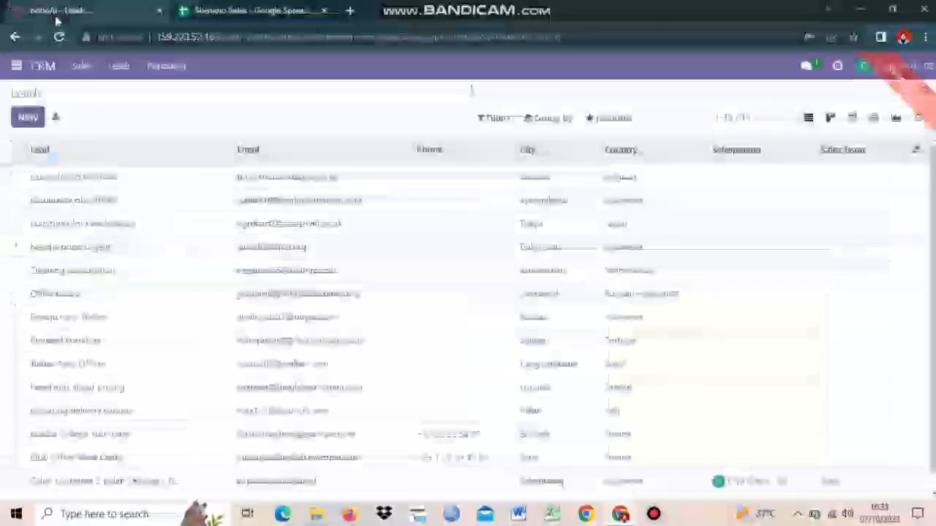
click(25, 117)
key(ctrl+v)
Set the third lead's probability to 95 % and copy the company name PT PALING SUHU - 02 from cell C5.
click(261, 8)
click(234, 272)
key(ctrl+c)
click(56, 11)
click(110, 219)
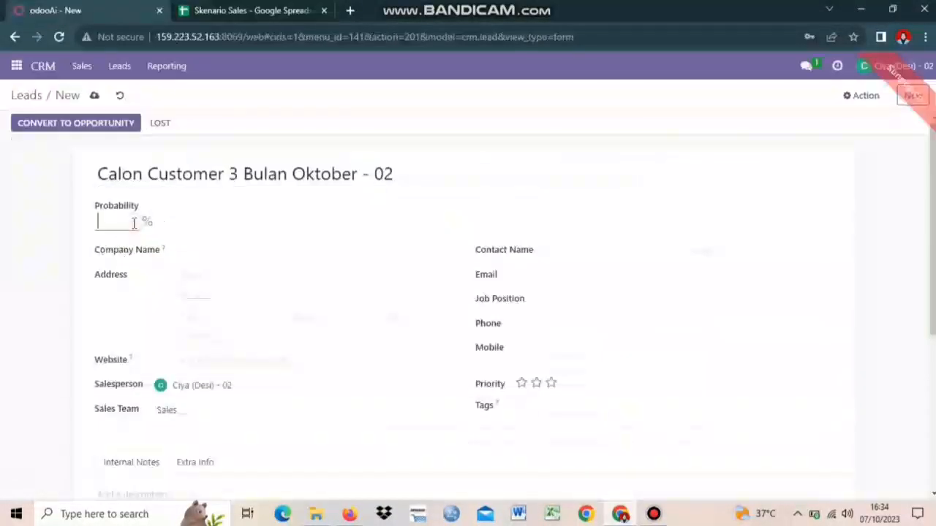
text(95)
click(184, 250)
key(ctrl+v)
Copy the two street address lines from cells D5 and E5 of the spreadsheet into the third lead's Address fields.
click(261, 9)
click(340, 272)
key(ctrl+c)
click(56, 12)
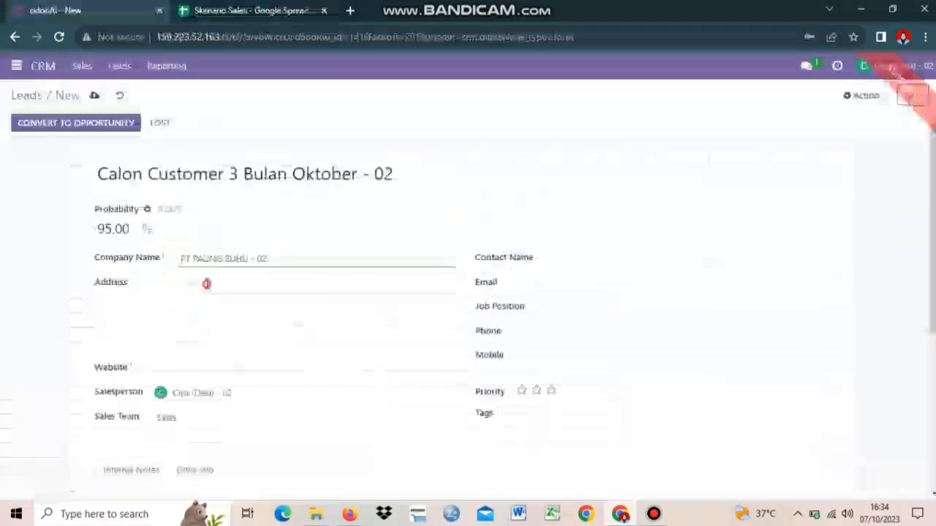
click(205, 284)
key(ctrl+v)
click(234, 9)
click(402, 273)
key(ctrl+c)
click(56, 12)
Fill in the third lead's city as Jakarta, state as Jakarta (ID) and country as Indonesia, following row 5 of the spreadsheet.
click(233, 10)
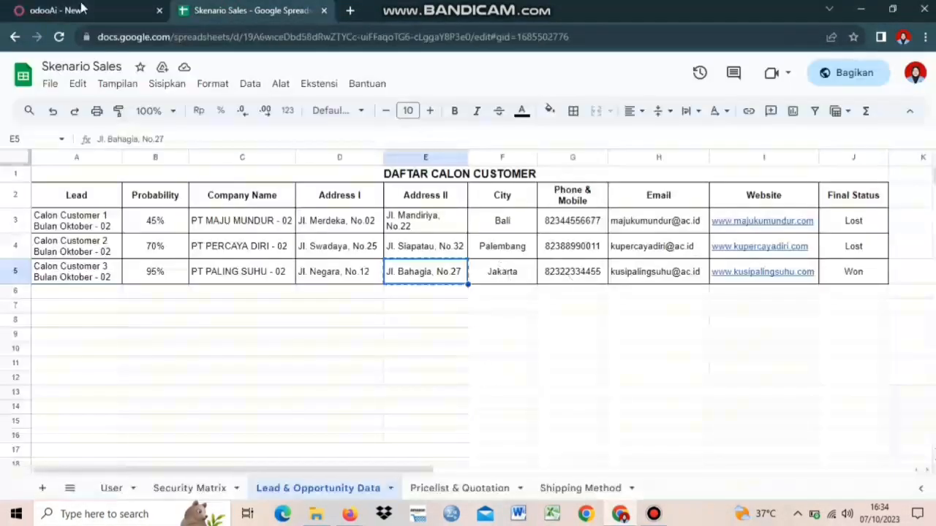
click(56, 12)
click(199, 324)
text(Jakarta)
click(325, 322)
text(Jaka)
click(325, 345)
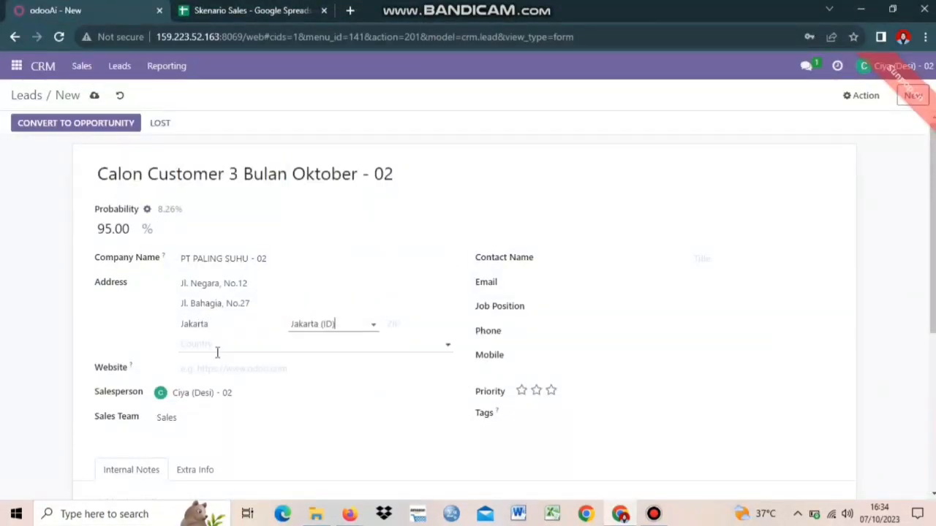
click(212, 344)
text(INDONESIA)
key(Tab)
click(234, 11)
click(764, 271)
key(ctrl+c)
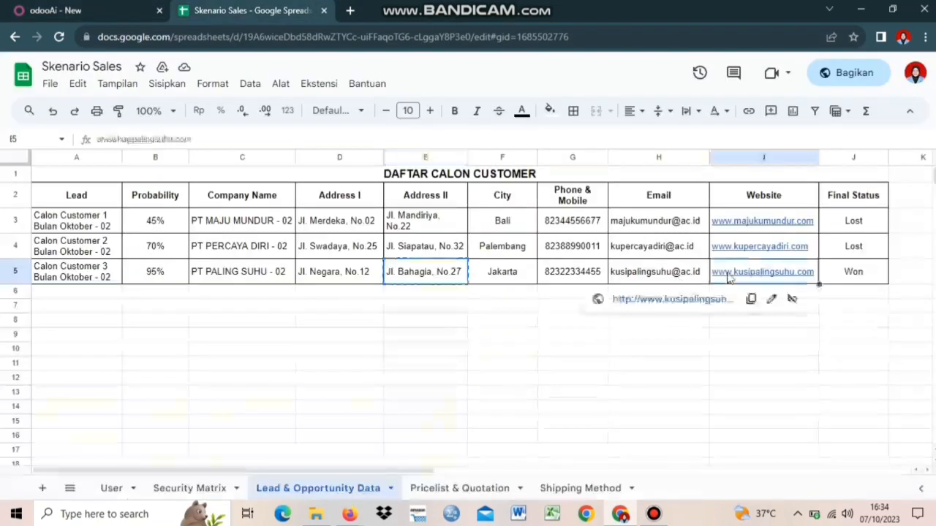
click(56, 12)
key(ctrl+v)
click(234, 11)
click(656, 272)
key(ctrl+c)
click(56, 10)
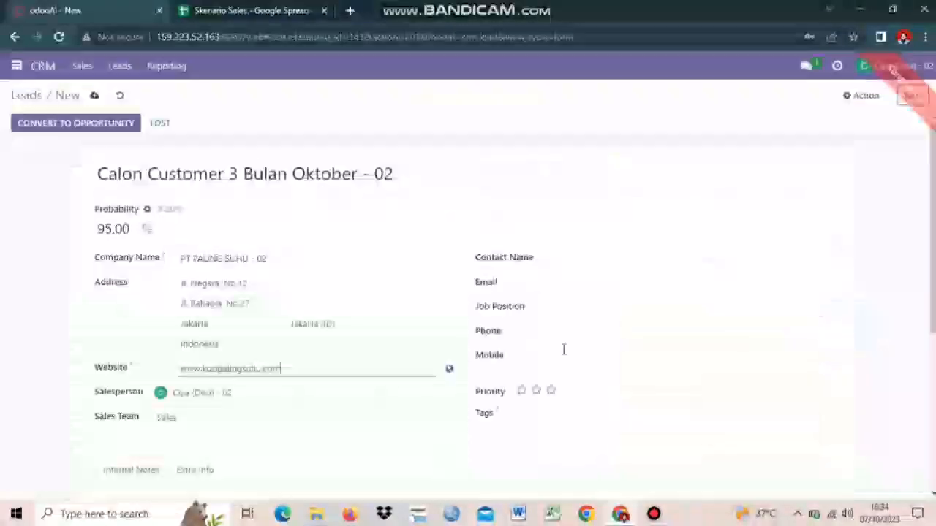
click(560, 286)
Copy the third prospect's phone number from cell G5 of the spreadsheet into the lead's Mobile field and save the lead.
click(234, 10)
click(573, 272)
key(ctrl+c)
click(64, 8)
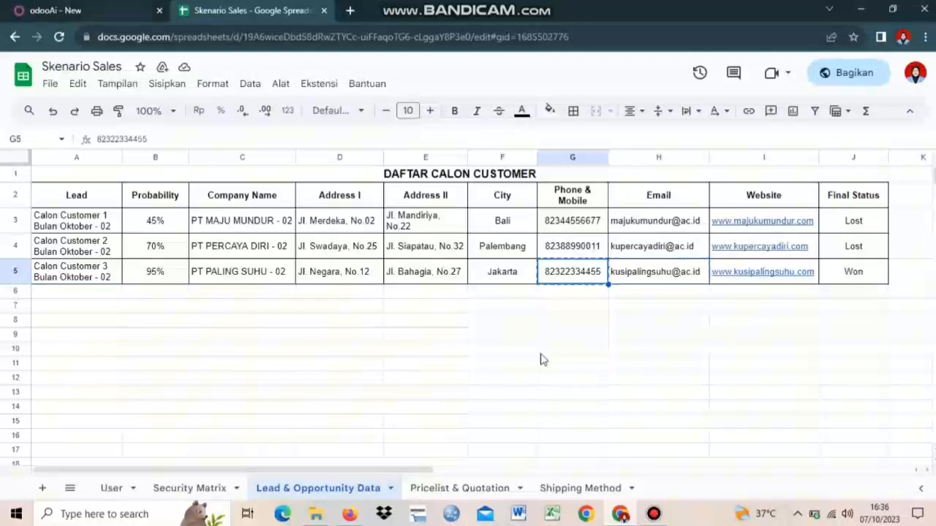
click(551, 385)
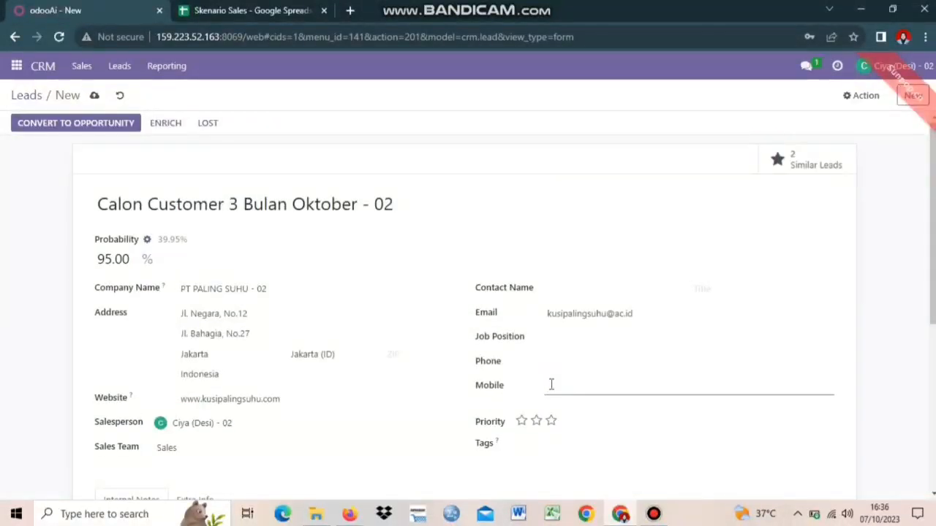
key(ctrl+v)
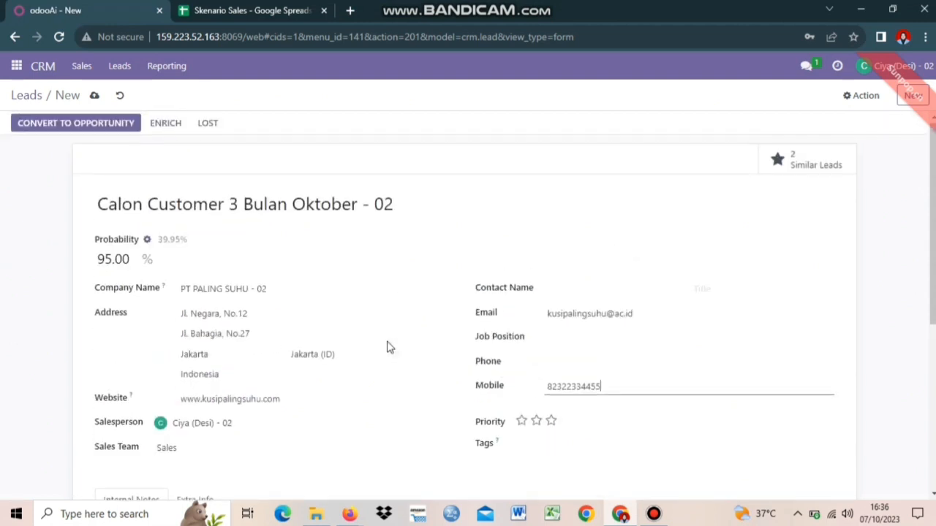
click(95, 98)
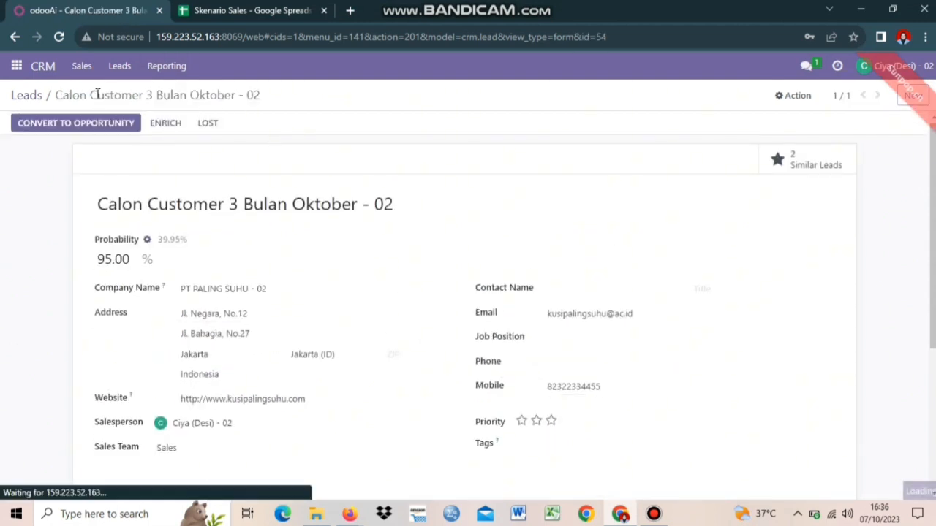
Return to the leads list and review the three Calon Customer Bulan Oktober - 02 leads, selecting them and clearing the selection again.
click(37, 97)
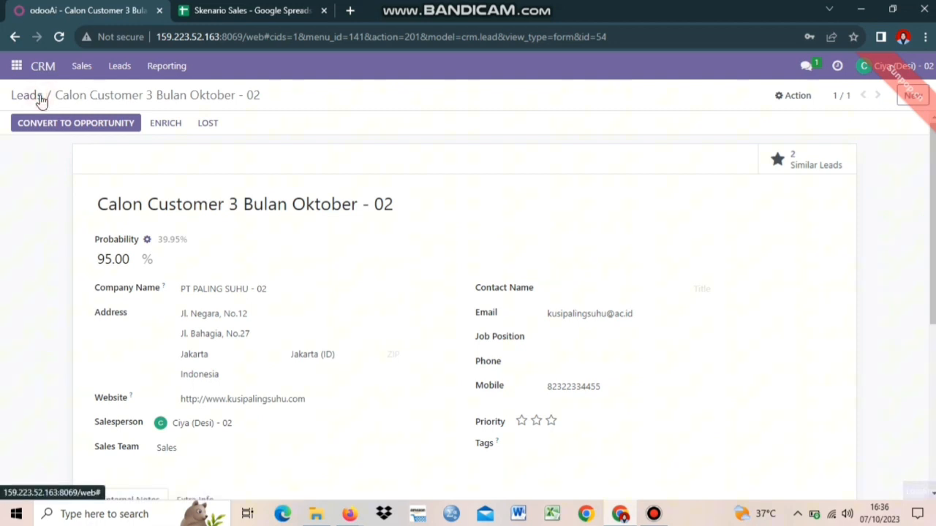
scroll(663, 354, down, 1)
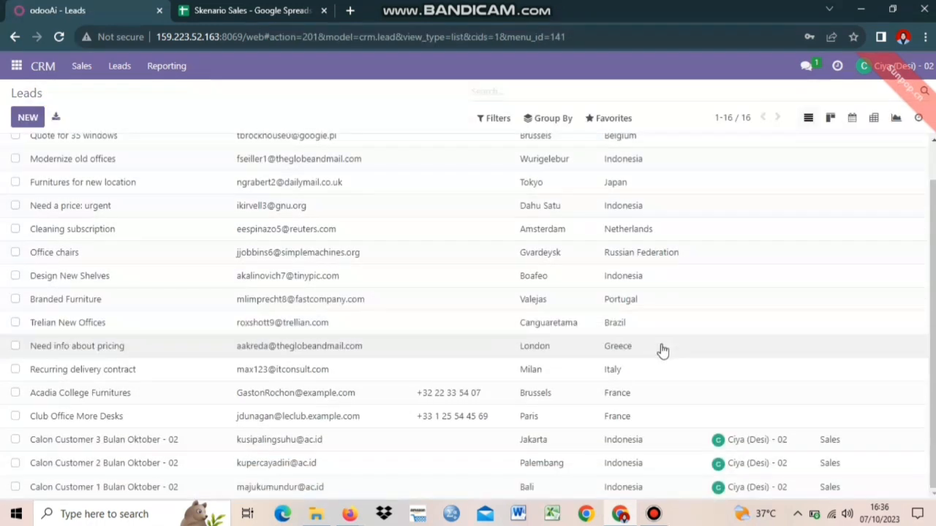
click(16, 440)
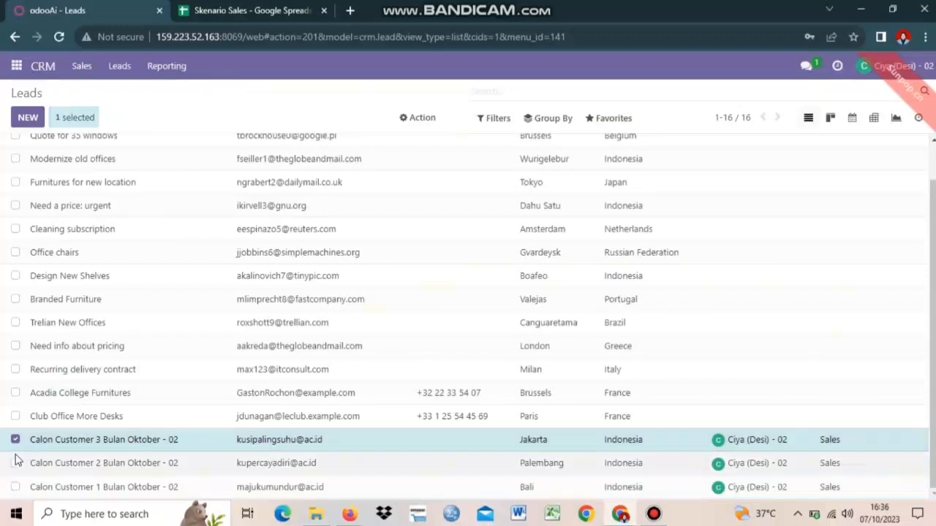
click(16, 462)
click(15, 487)
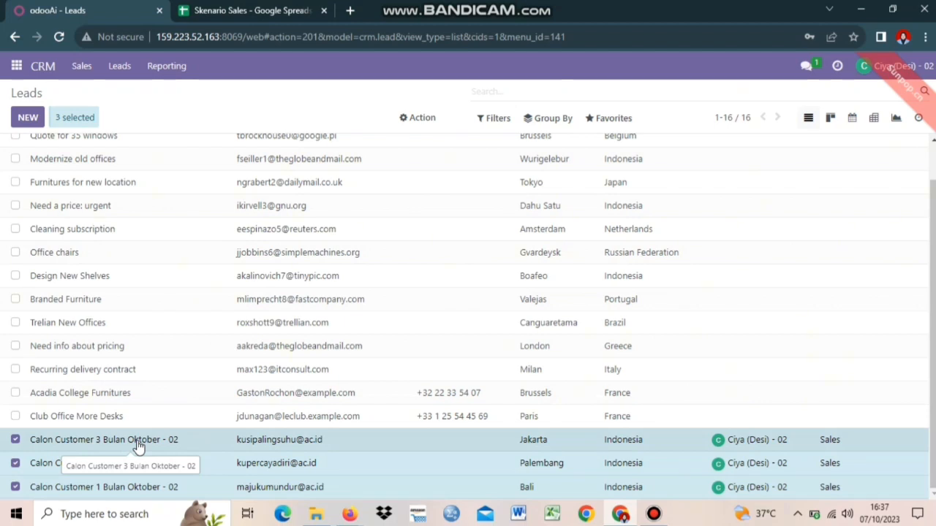
click(16, 439)
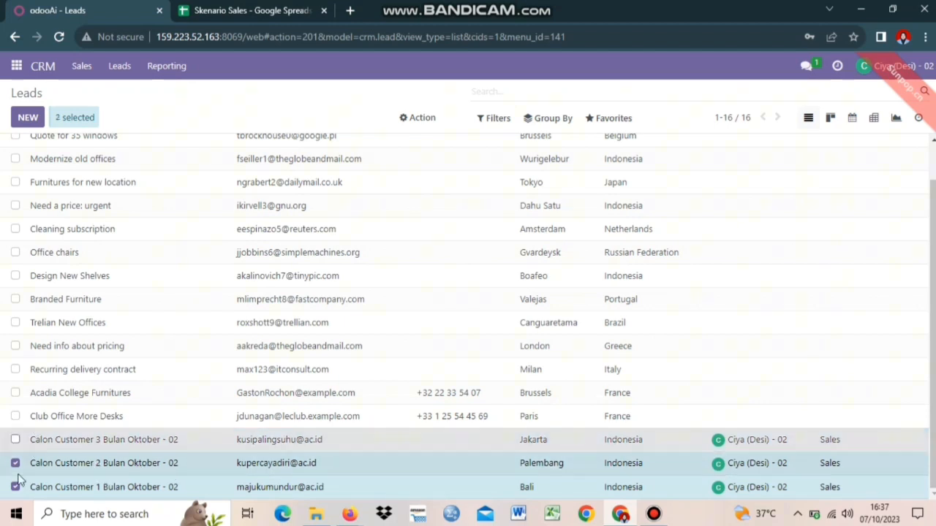
click(15, 463)
click(16, 487)
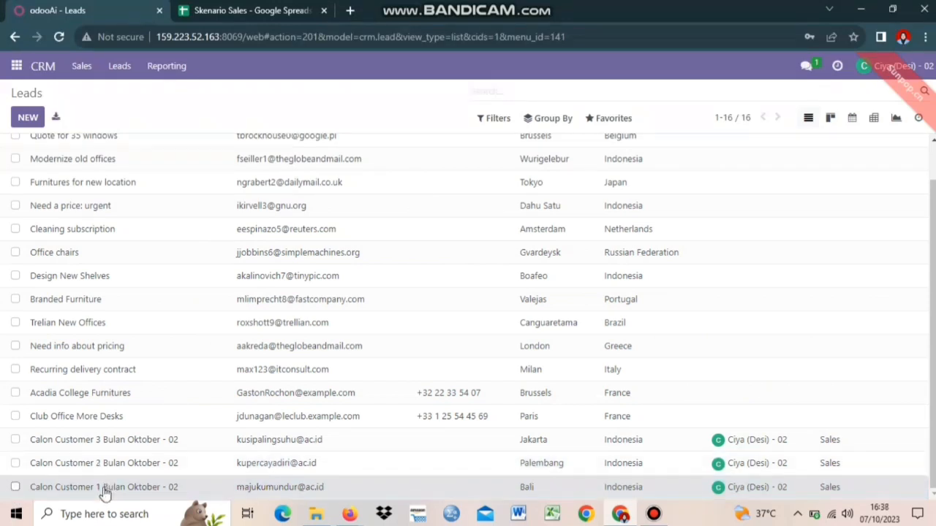
Convert the lead Calon Customer 1 Bulan Oktober - 02 to an opportunity with the Create a new customer option.
double_click(106, 492)
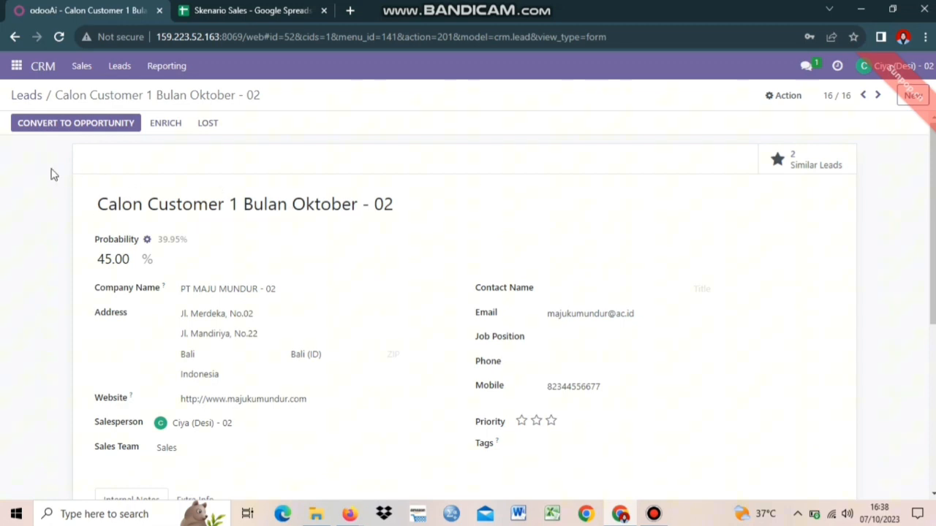
click(61, 126)
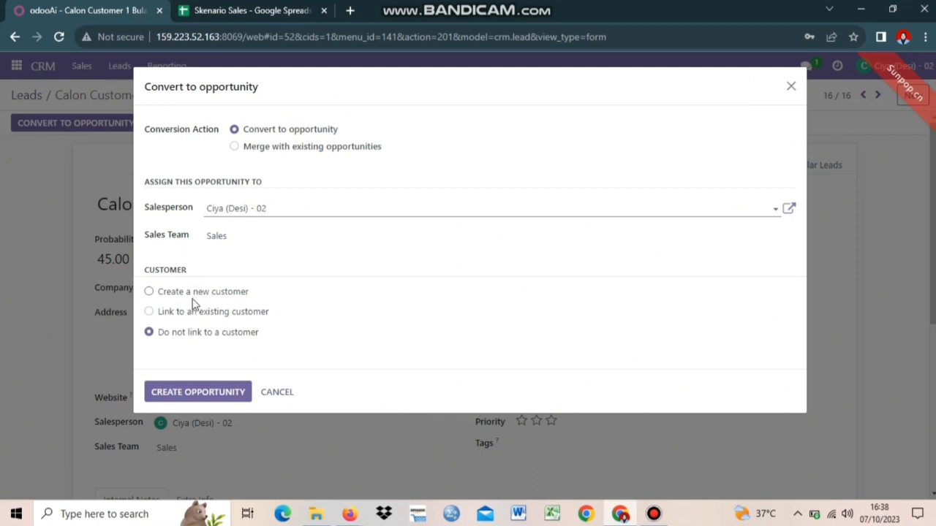
click(149, 292)
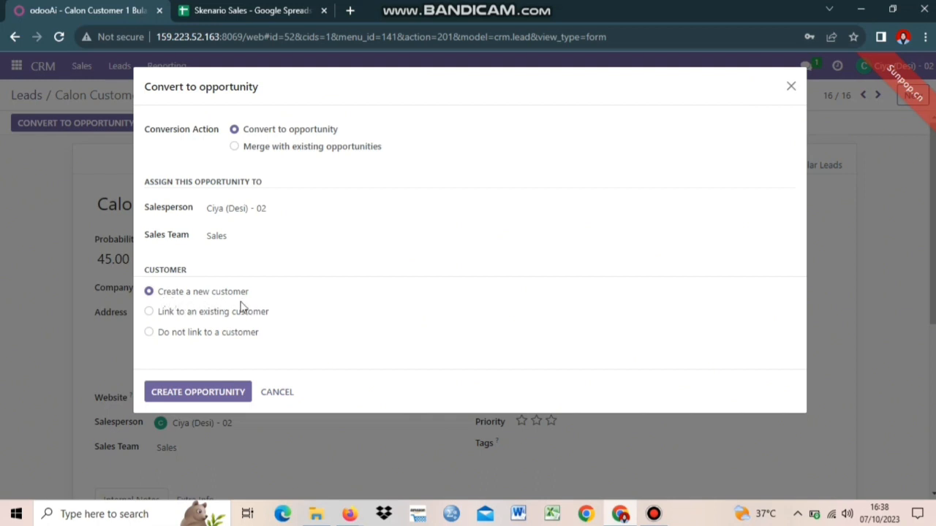
click(201, 394)
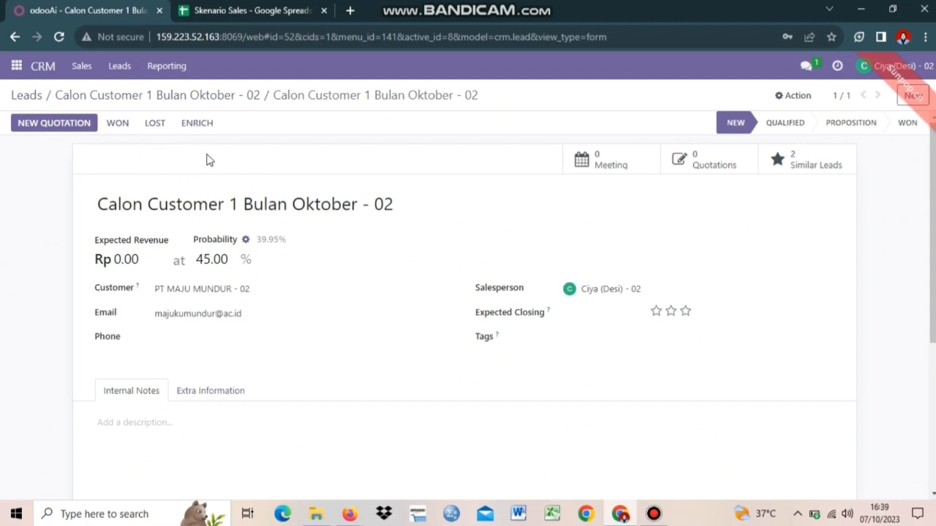
Convert the lead Calon Customer 2 Bulan Oktober - 02 from the leads list to an opportunity with a new customer.
click(27, 98)
click(149, 485)
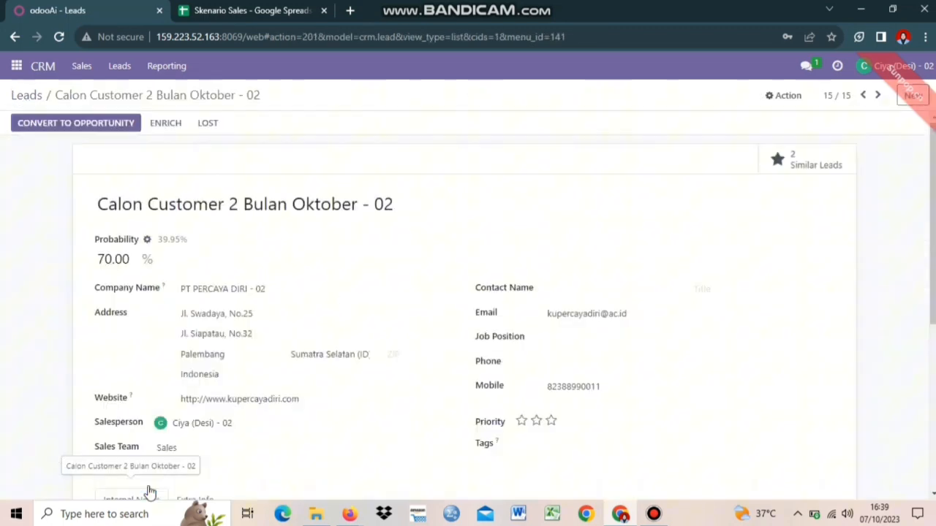
click(124, 133)
click(226, 297)
click(232, 395)
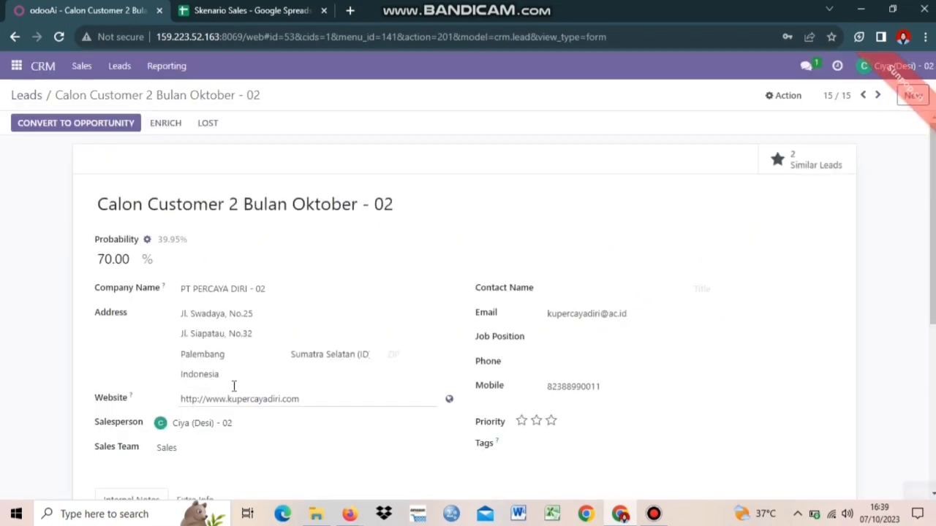
Convert the lead Calon Customer 3 Bulan Oktober - 02 from the leads list to an opportunity with a new customer.
click(26, 96)
click(434, 490)
click(119, 122)
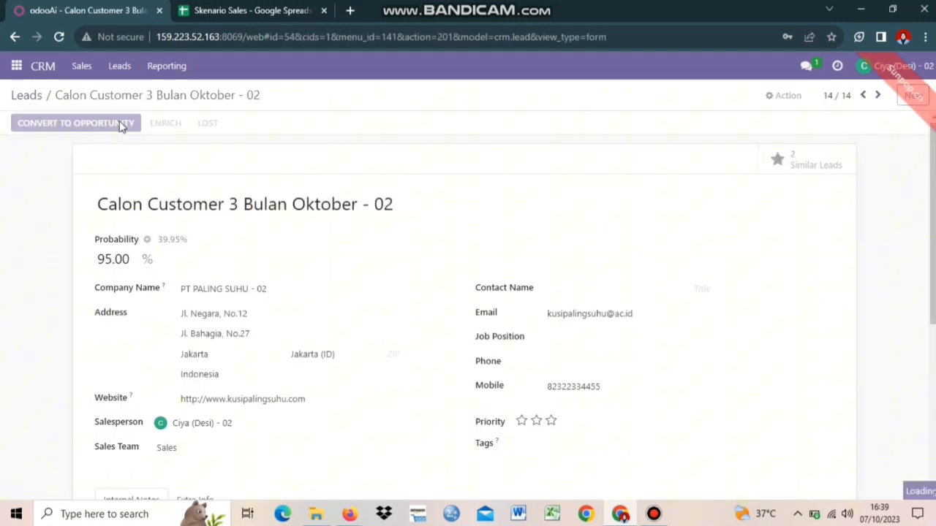
click(227, 387)
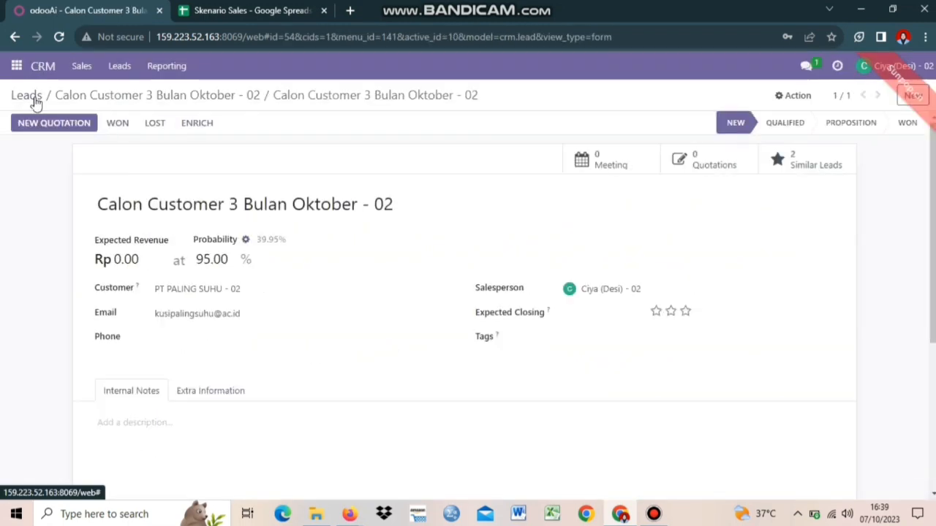
Open the sales pipeline and move the three Calon Customer opportunities from the New stage to Qualified.
click(26, 94)
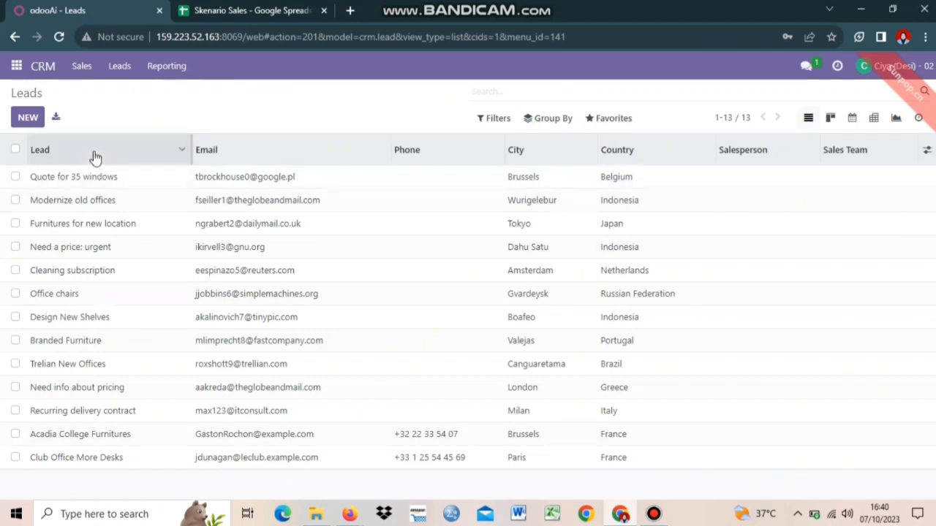
click(81, 73)
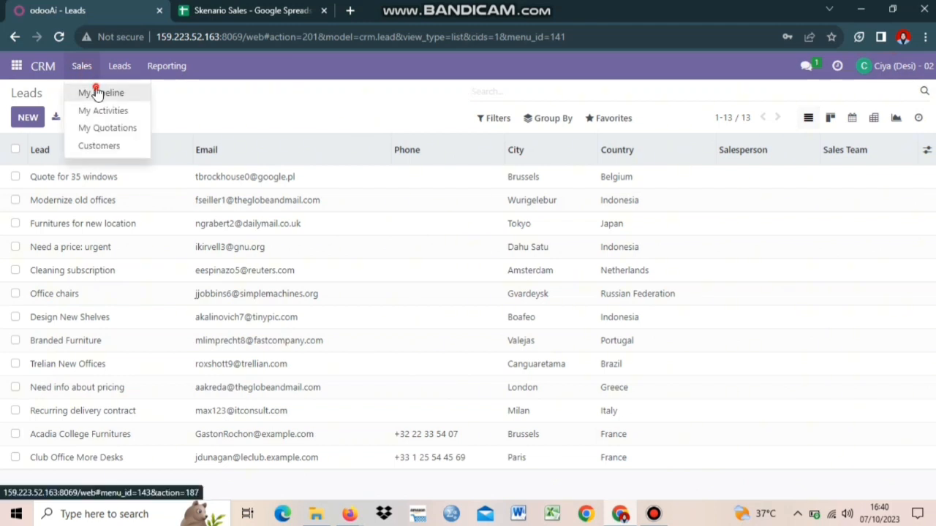
click(95, 92)
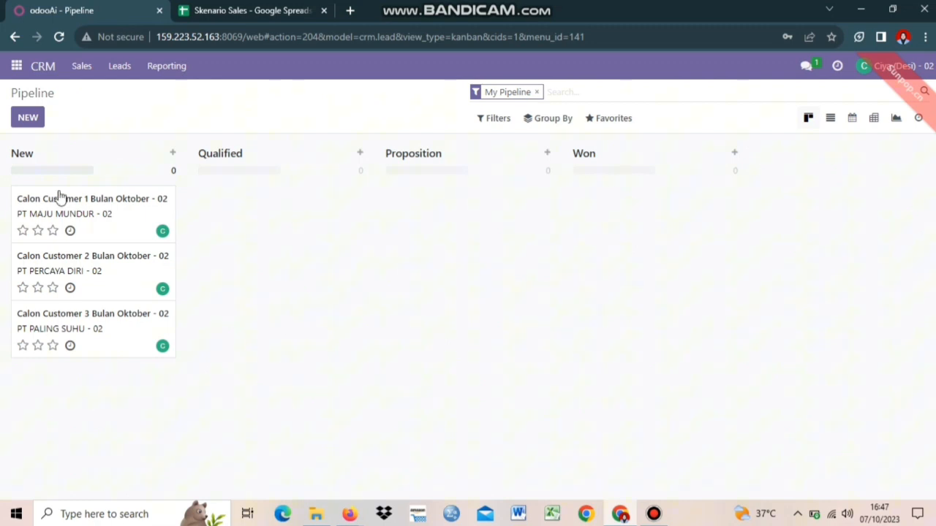
drag(69, 205, 234, 212)
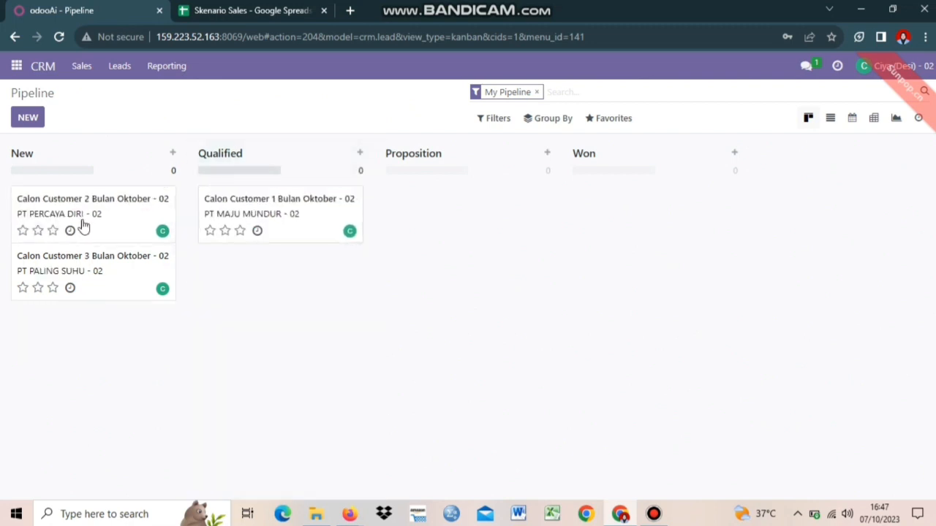
drag(147, 232, 278, 288)
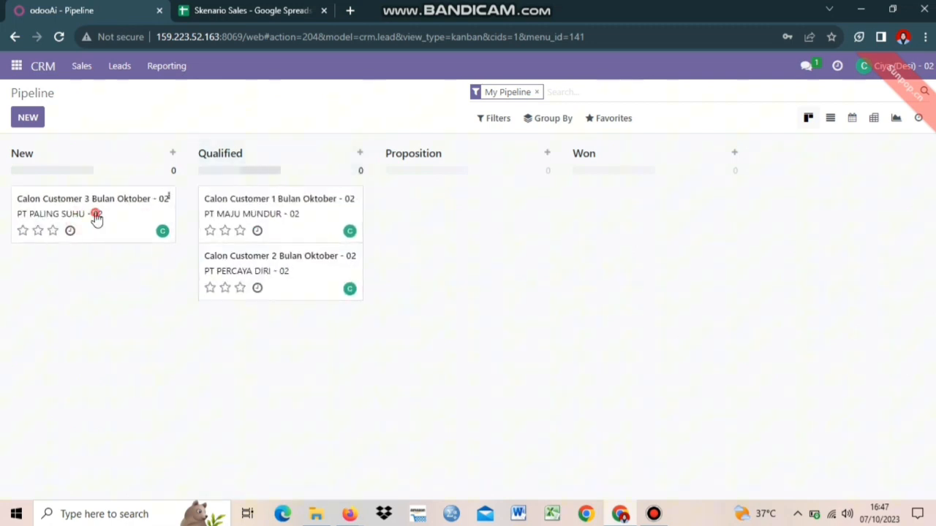
drag(95, 215, 288, 346)
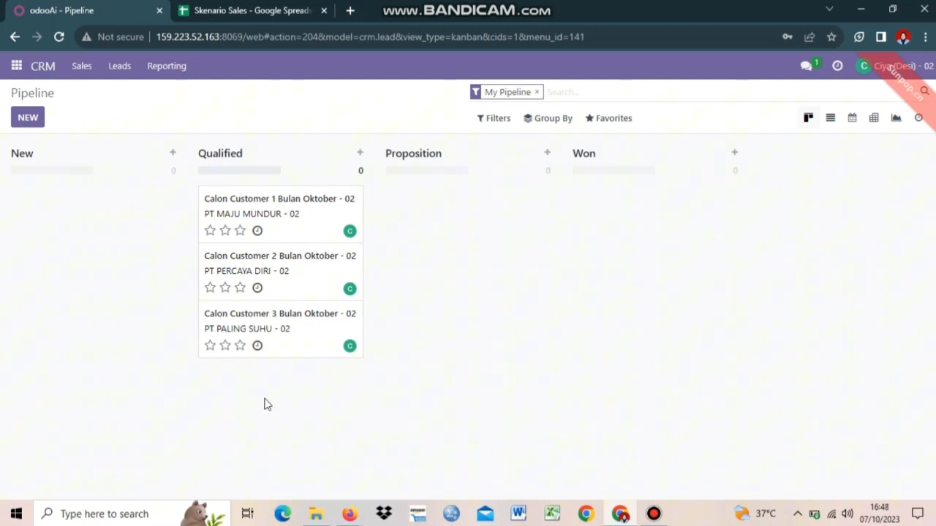
Mark the opportunity Calon Customer 1 Bulan Oktober - 02 as lost with the reason Not enough stock and return to the pipeline.
click(282, 212)
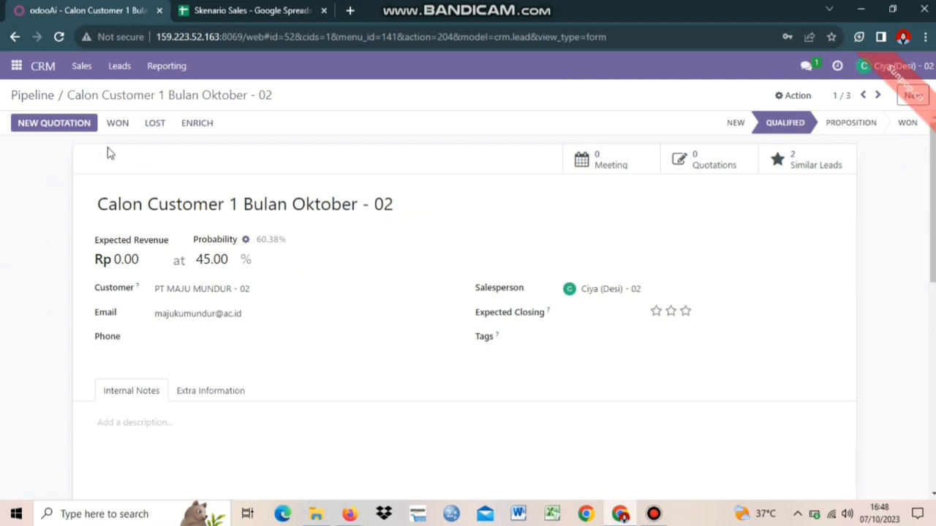
click(154, 125)
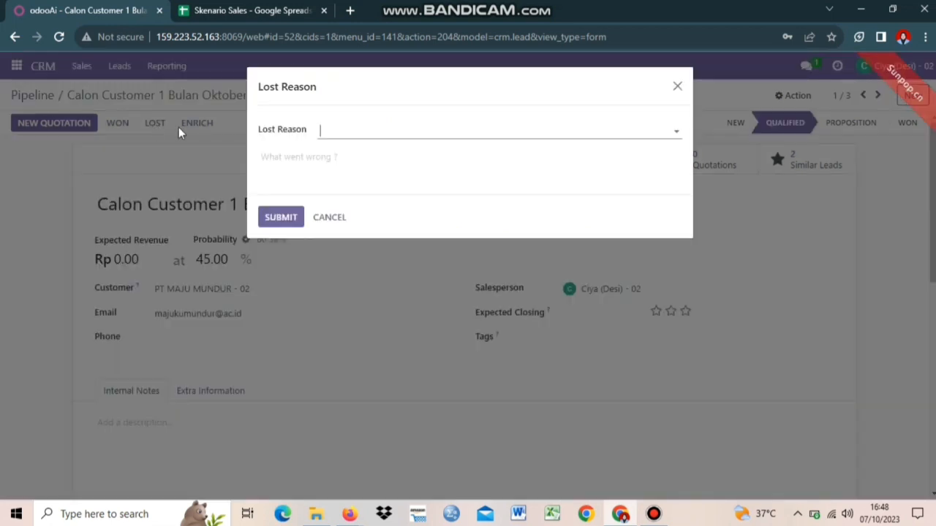
click(414, 136)
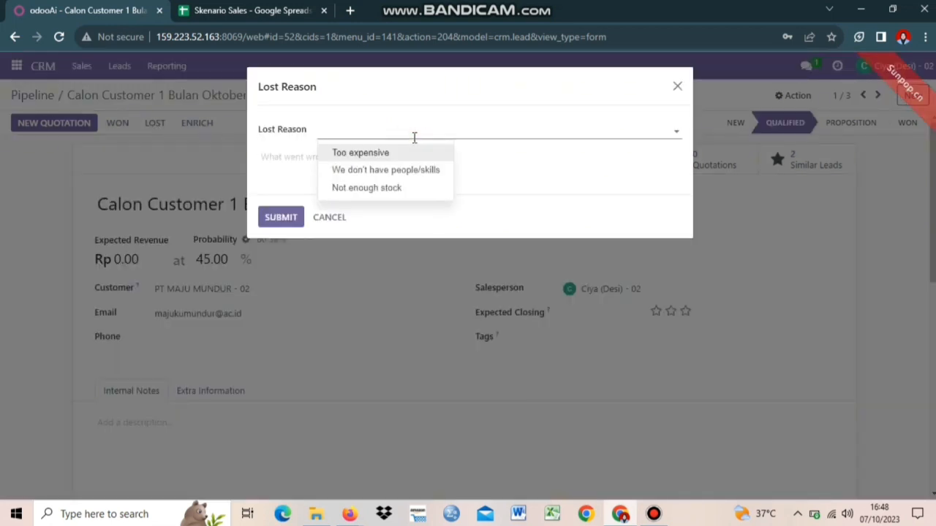
click(412, 187)
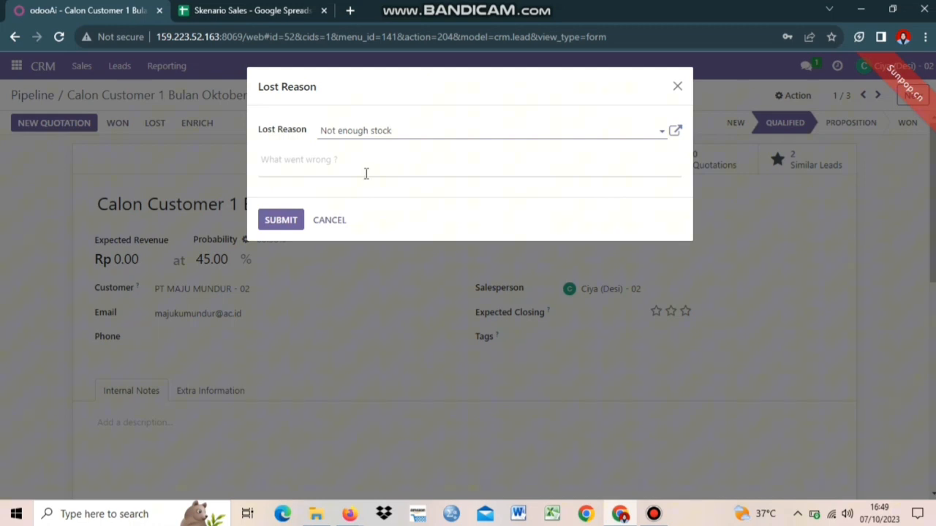
click(277, 226)
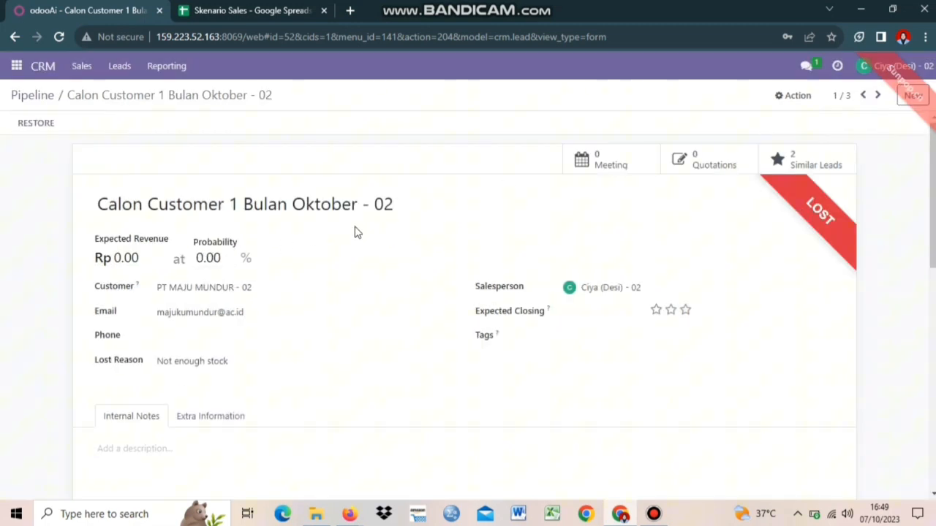
click(32, 95)
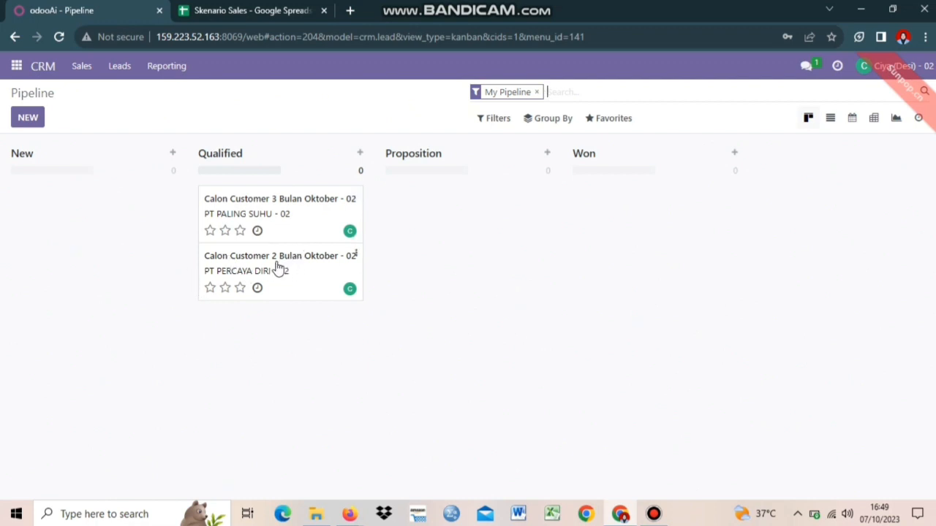
Move both remaining opportunities from Qualified to Proposition and mark Calon Customer 2 Bulan Oktober - 02 as lost with the reason Too expensive.
drag(274, 272, 424, 209)
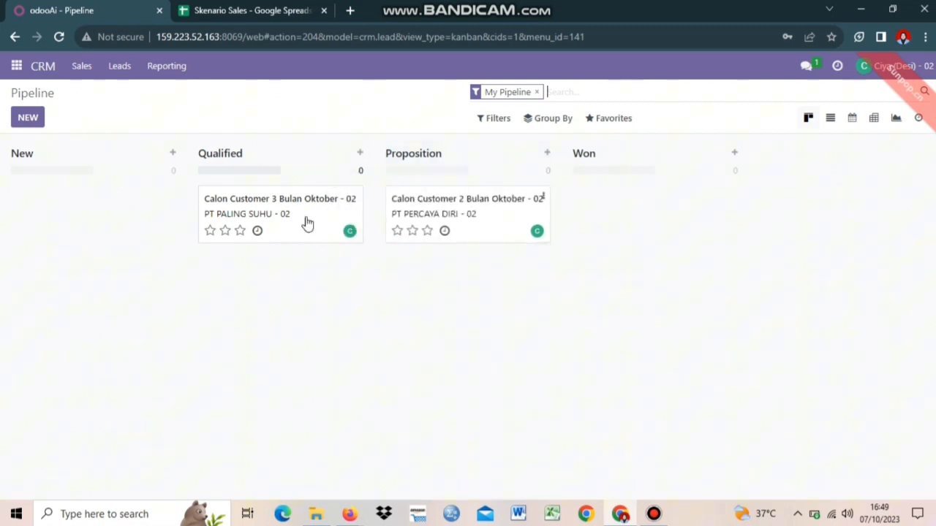
drag(307, 223, 492, 284)
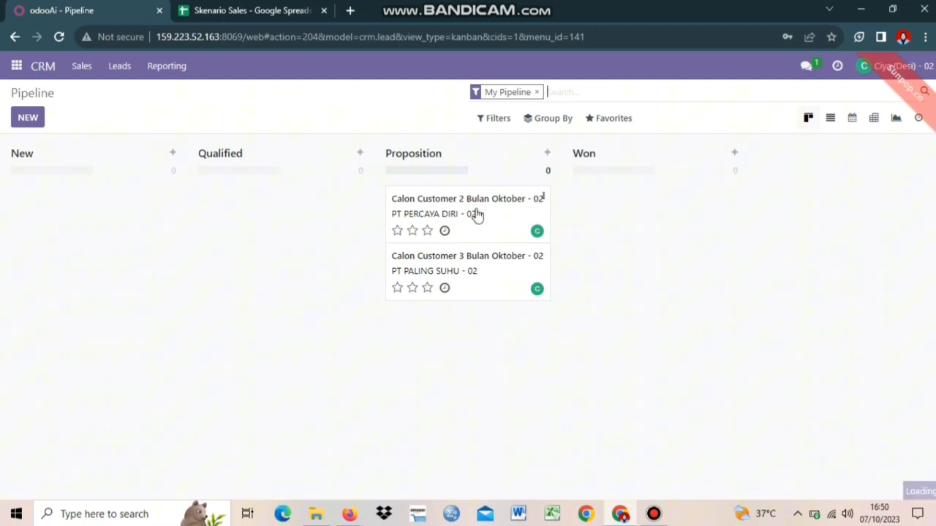
click(477, 215)
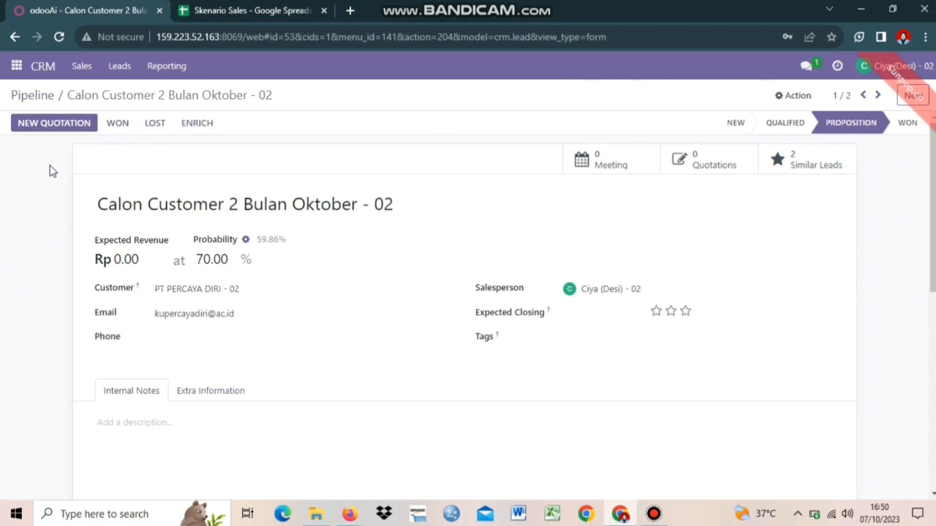
click(156, 126)
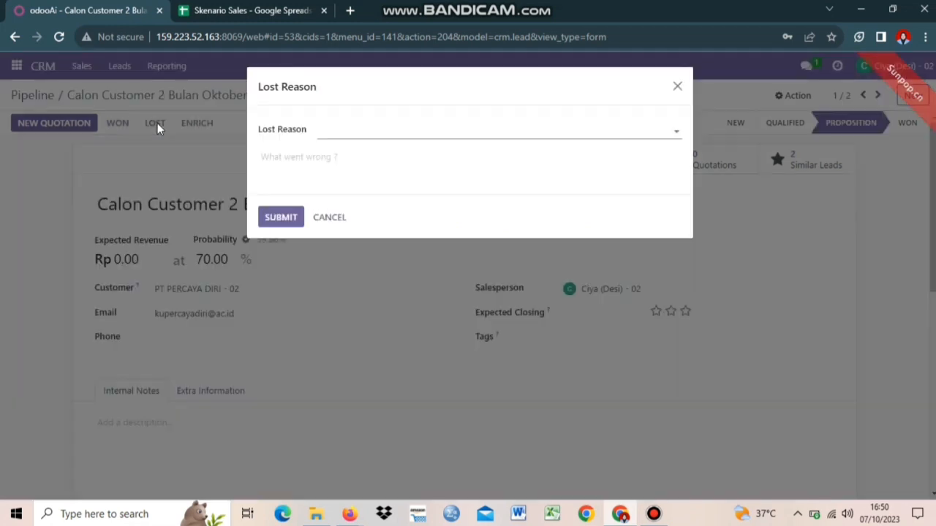
click(337, 129)
click(357, 152)
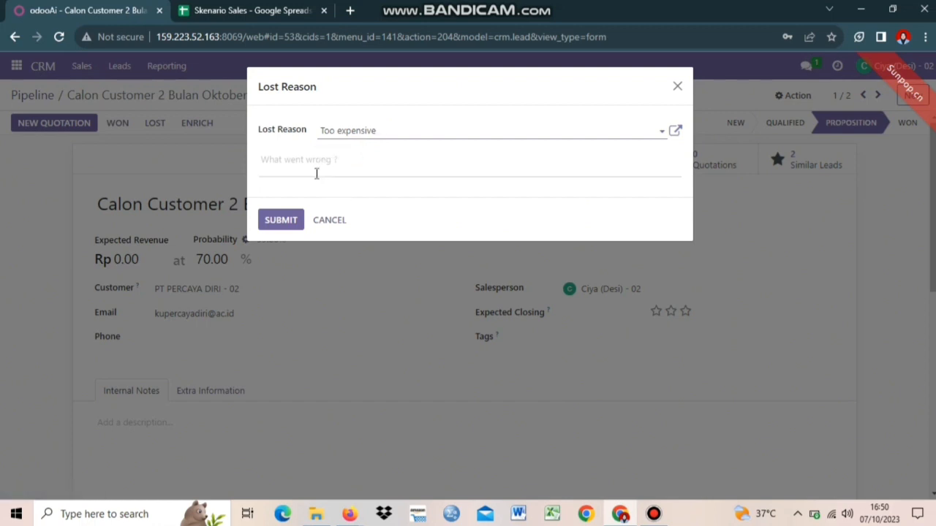
click(275, 229)
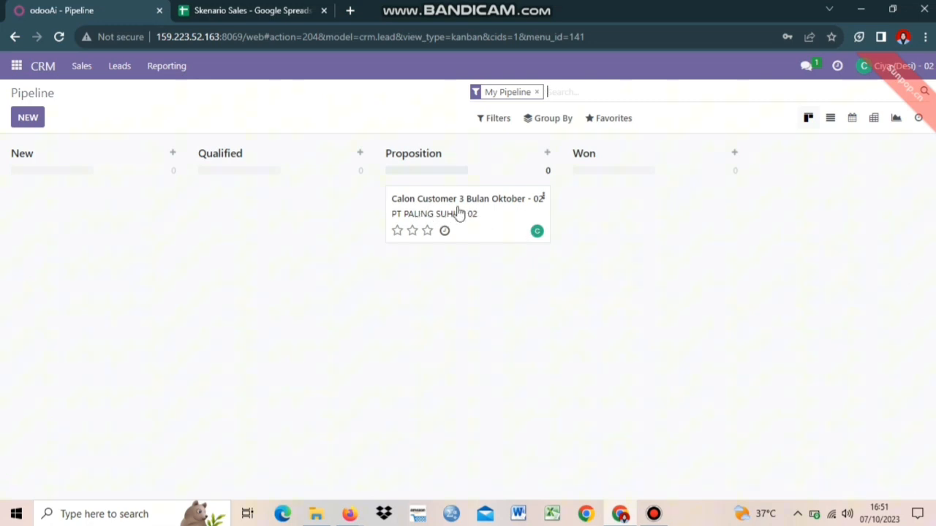
Move the opportunity Calon Customer 3 Bulan Oktober - 02 to the Won stage, check its record and return to the pipeline.
drag(457, 211, 654, 209)
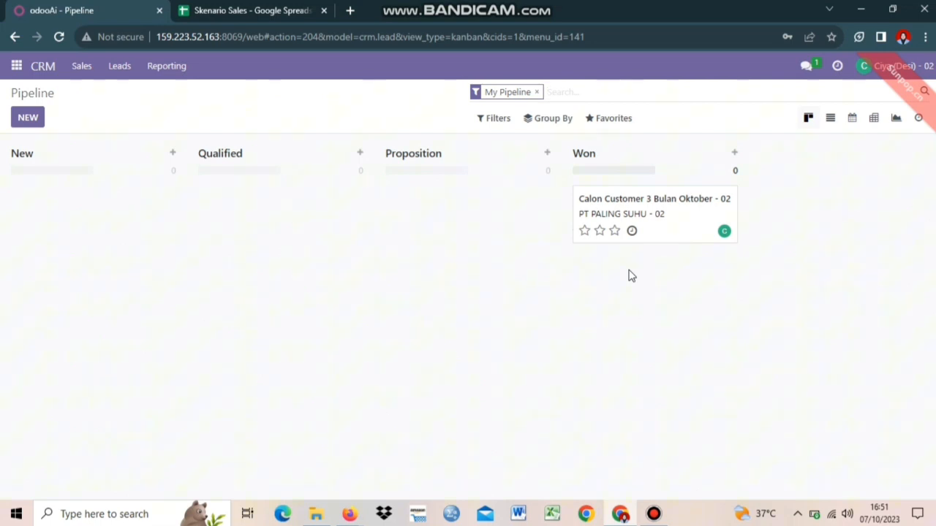
click(636, 211)
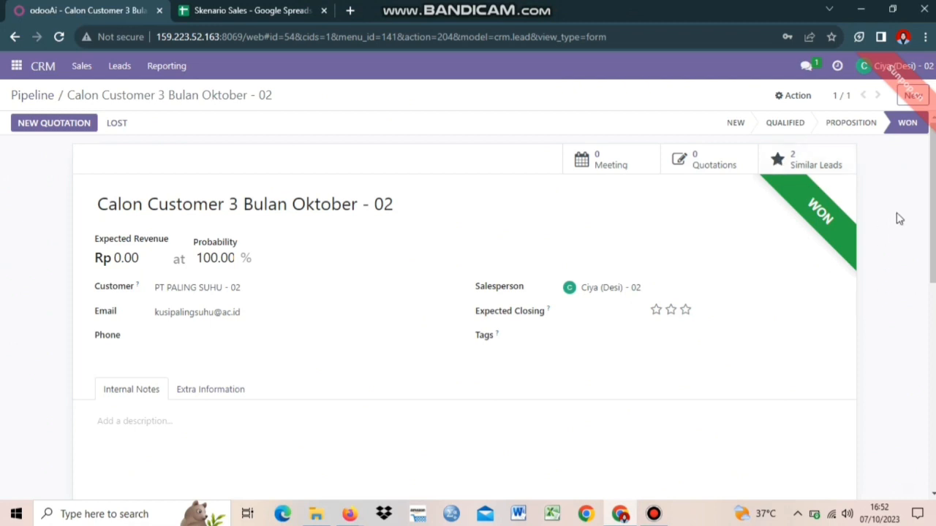
click(34, 97)
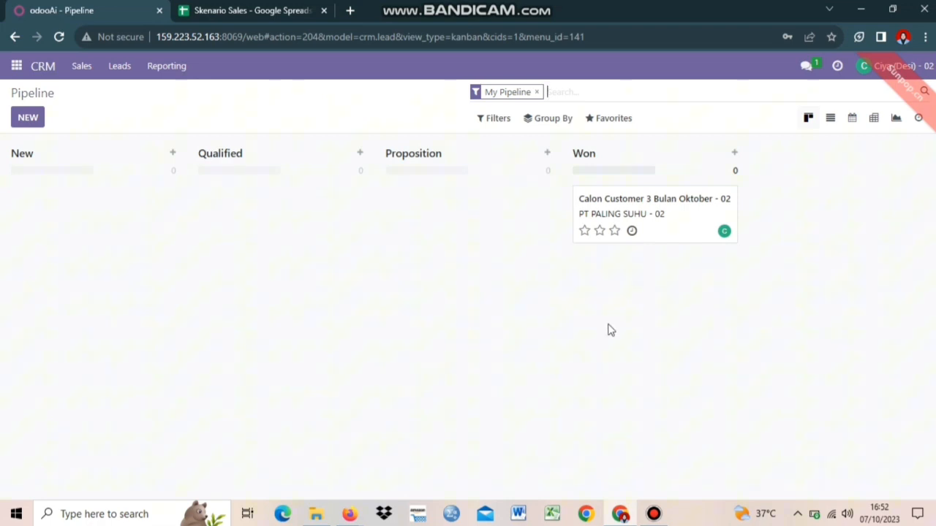
Open the Discuss app and the existing direct conversation with the sales colleague, ready to write a message.
click(17, 66)
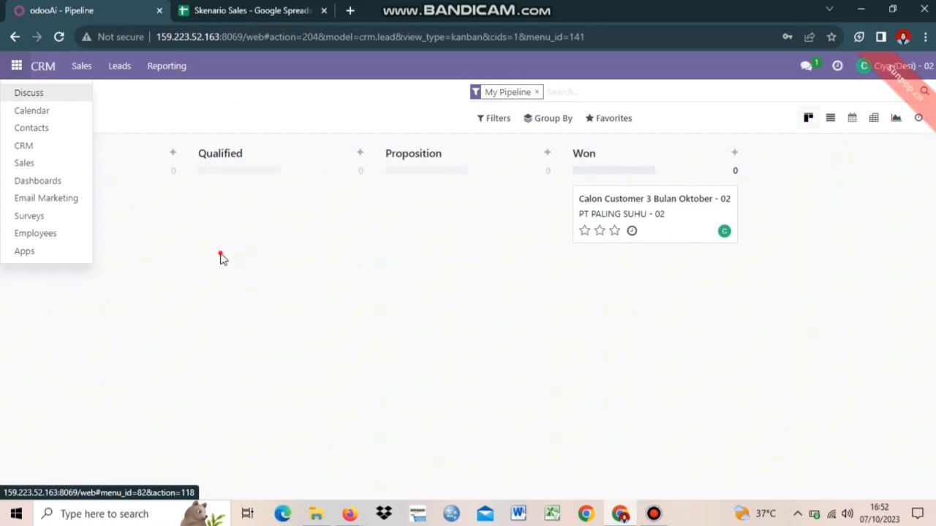
click(223, 259)
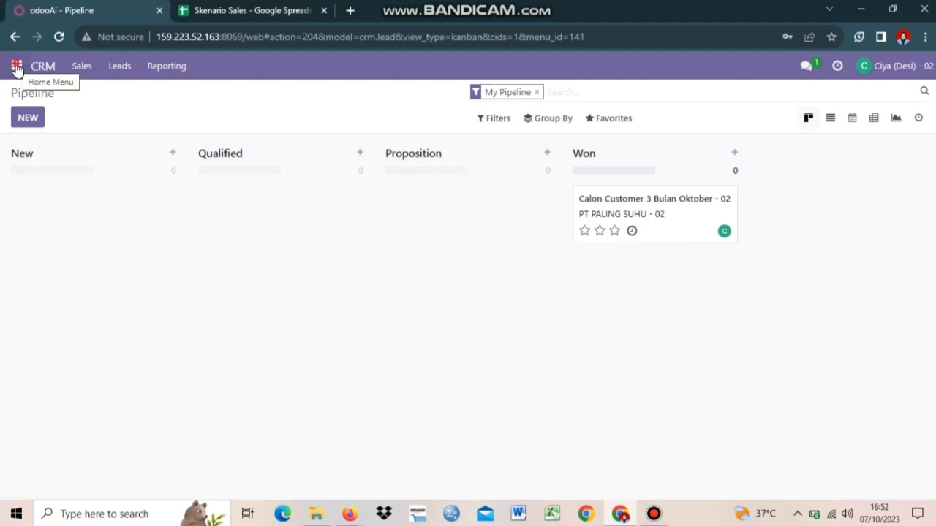
click(17, 67)
click(36, 93)
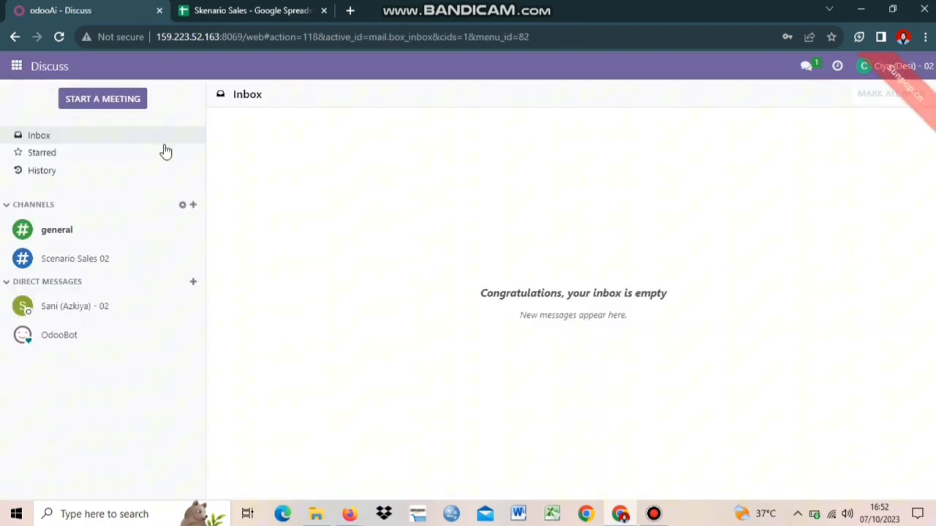
click(53, 310)
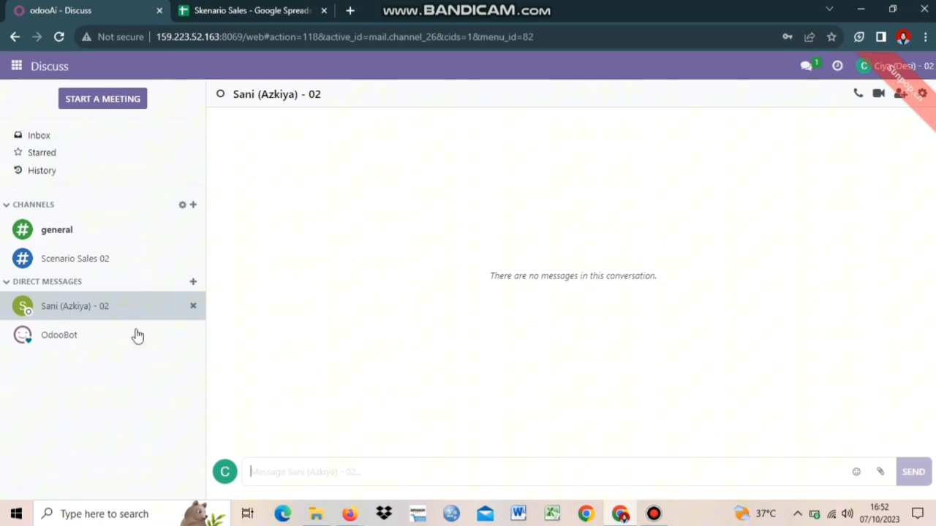
click(266, 472)
key(Caps_Lock)
text(to)
key(Caps_Lock)
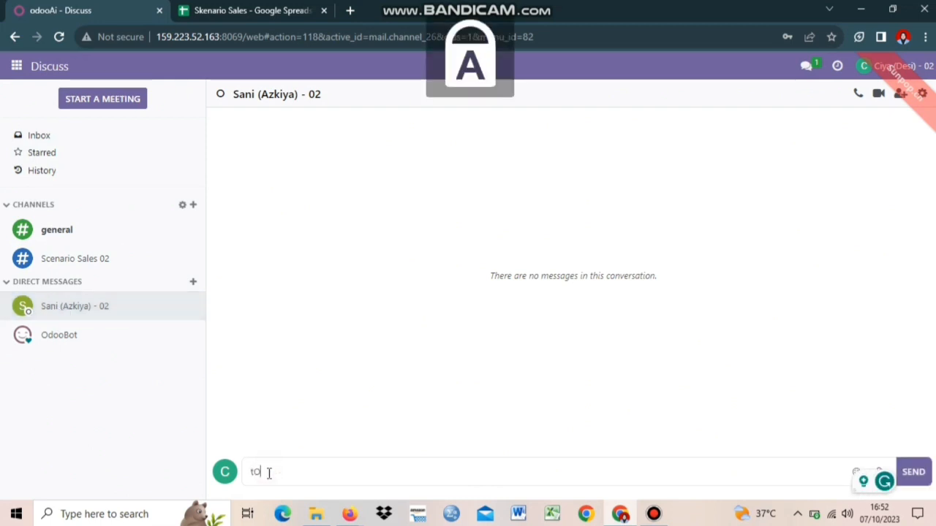
text(LONG)
key(BackSpace)
key(BackSpace)
key(BackSpace)
key(BackSpace)
key(BackSpace)
key(BackSpace)
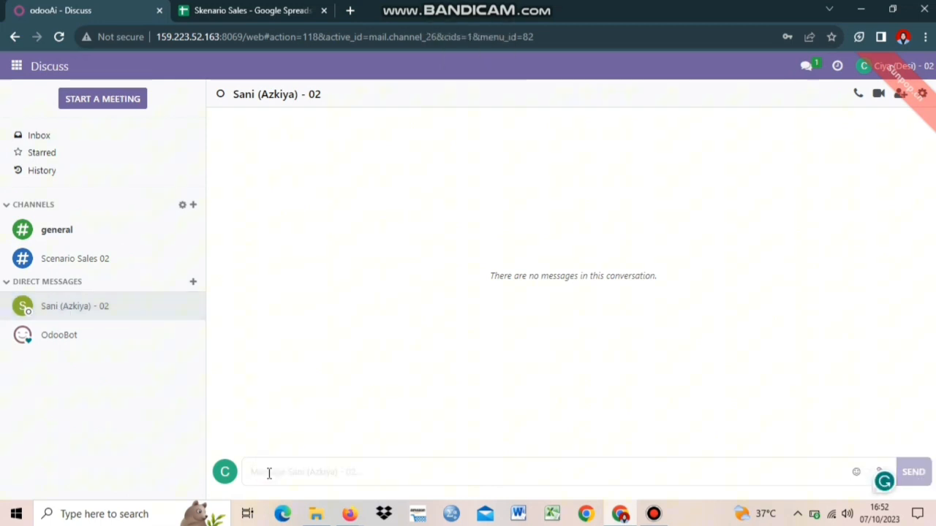
Send the sales colleague the message "Tolong buatkan Quotation baru untuk PT PALING SUHU".
text(T)
key(Caps_Lock)
text(olong buatka)
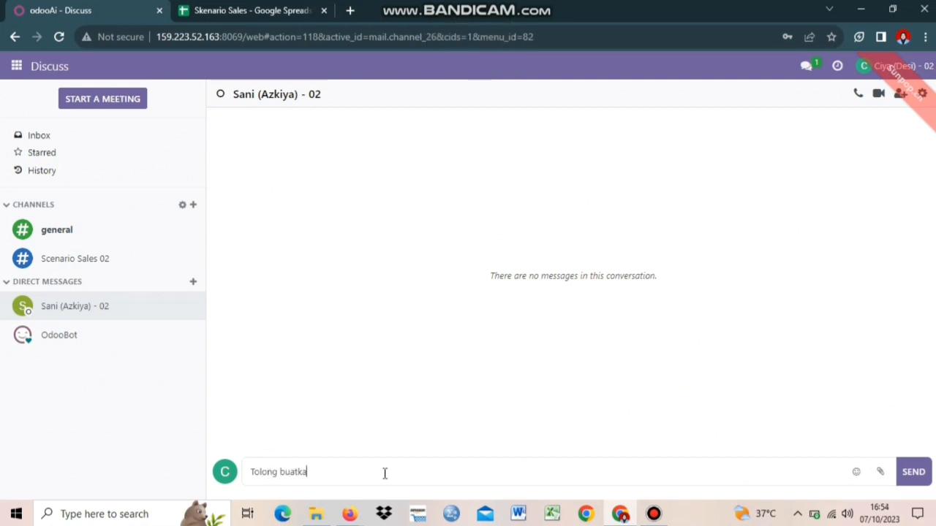
text(n)
key(Caps_Lock)
text(Q)
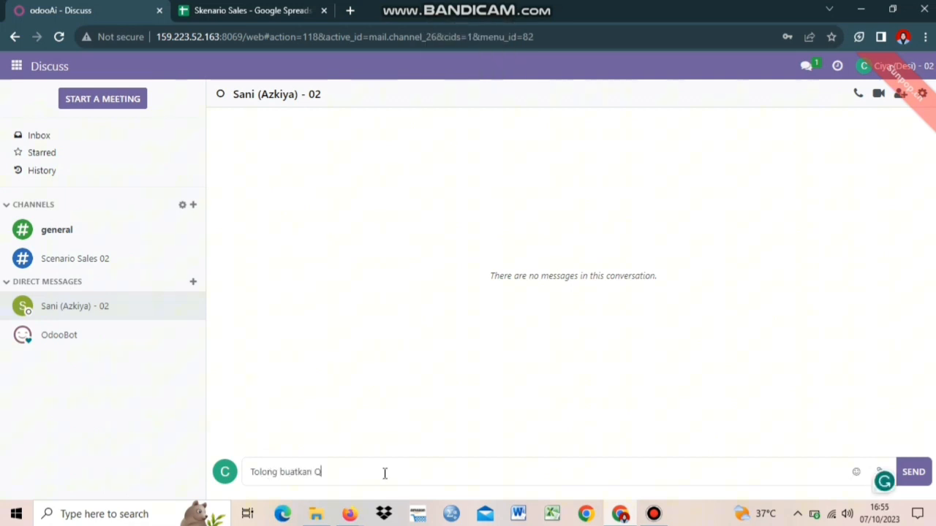
key(Caps_Lock)
text(uotation baru untuk)
key(Caps_Lock)
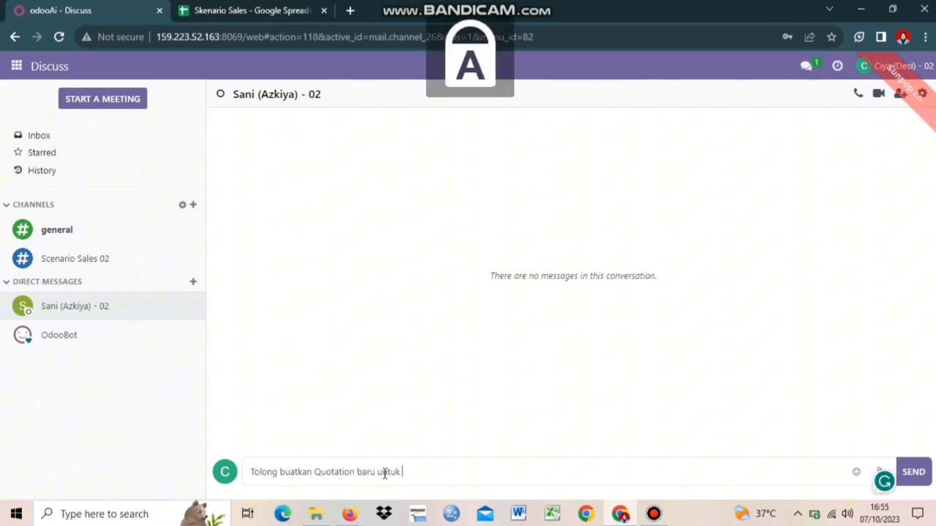
text(PT)
key(Caps_Lock)
text(PALING SUHU)
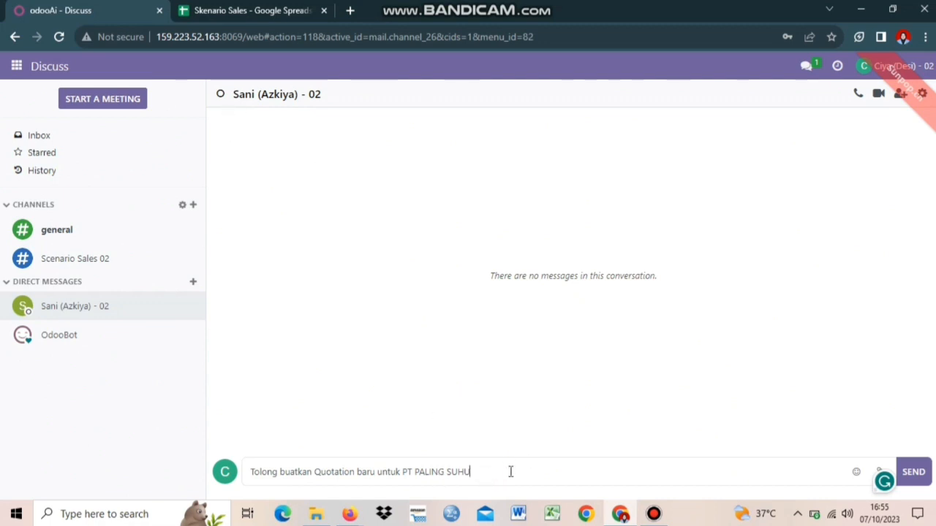
click(920, 473)
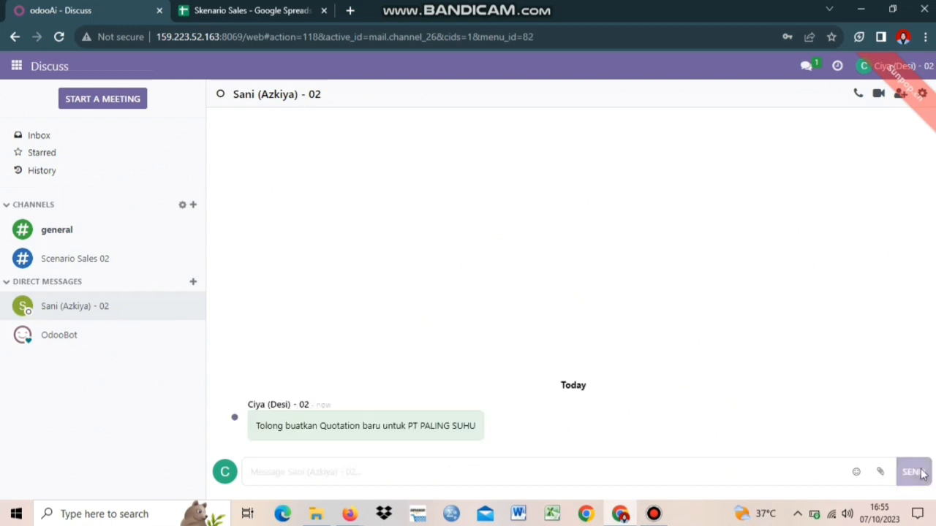
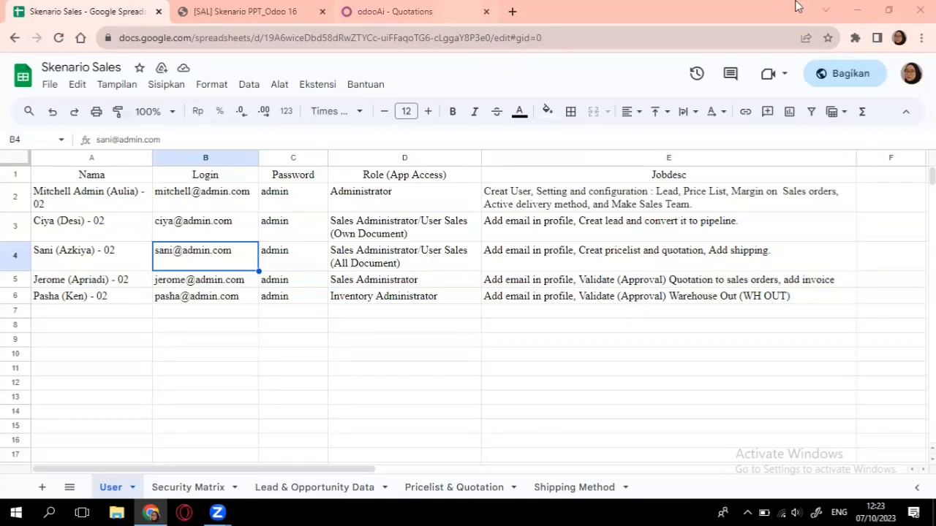
Check the User sheet of the Skenario Sales spreadsheet and switch to the Odoo Quotations list.
key(ctrl+shift+Tab)
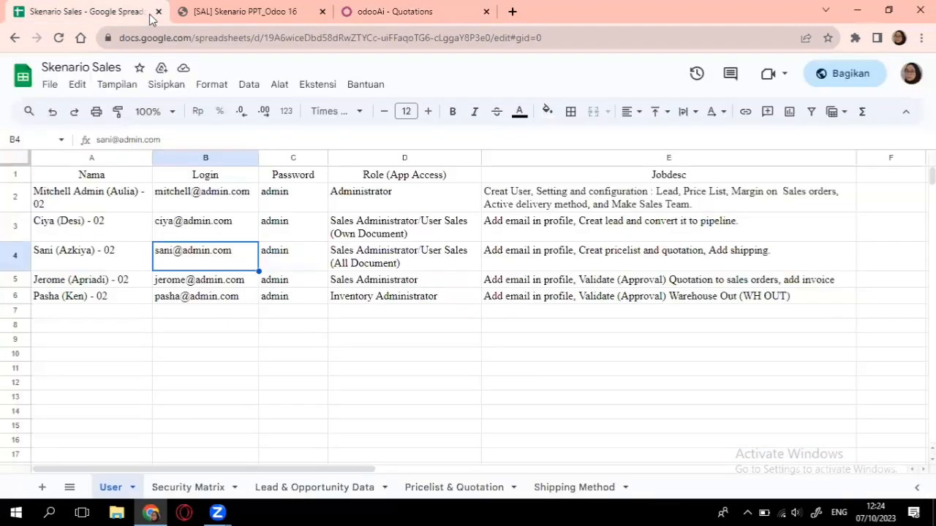
click(149, 16)
click(398, 12)
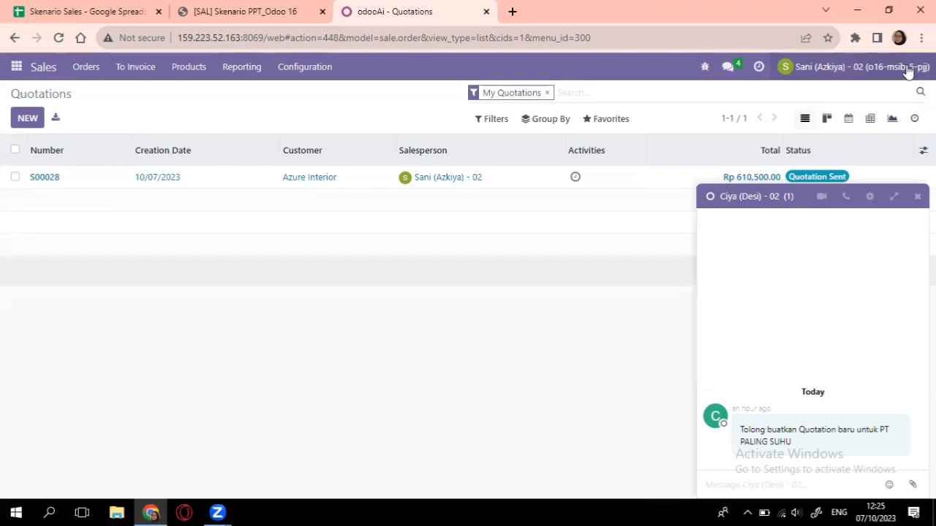
Close the chat window, open the logged-in user's profile preferences, check the email address and save them.
click(908, 70)
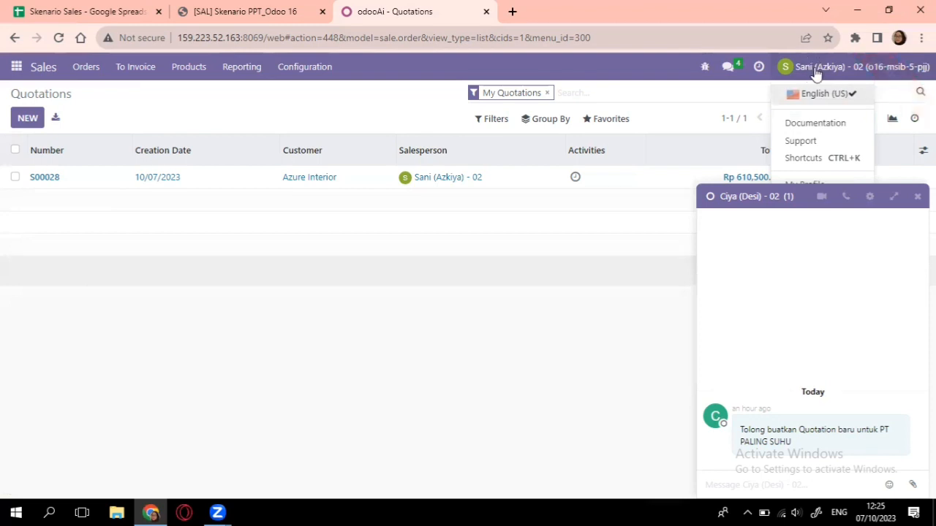
click(826, 68)
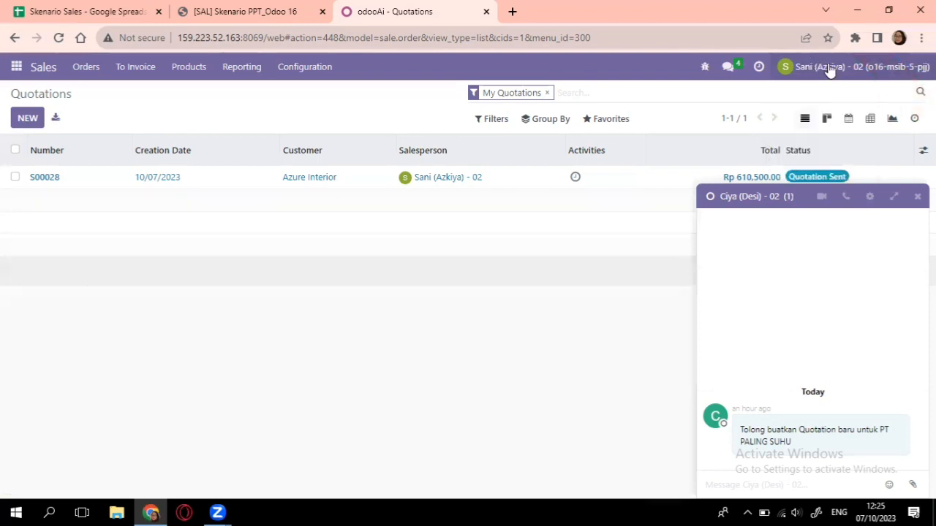
click(827, 67)
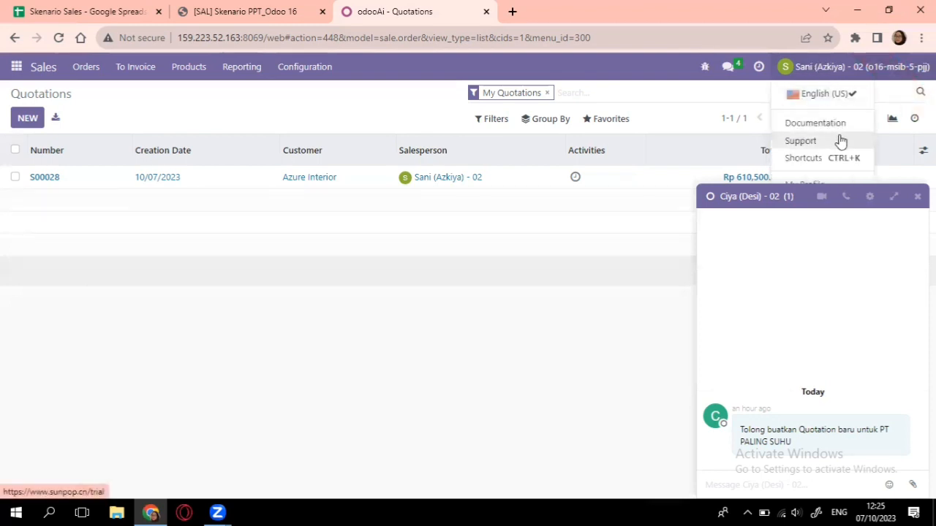
click(917, 197)
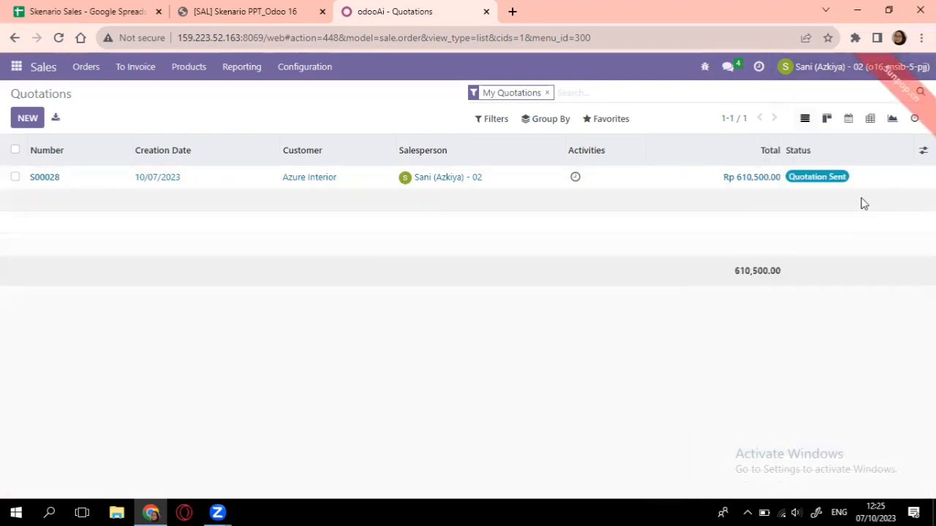
click(873, 71)
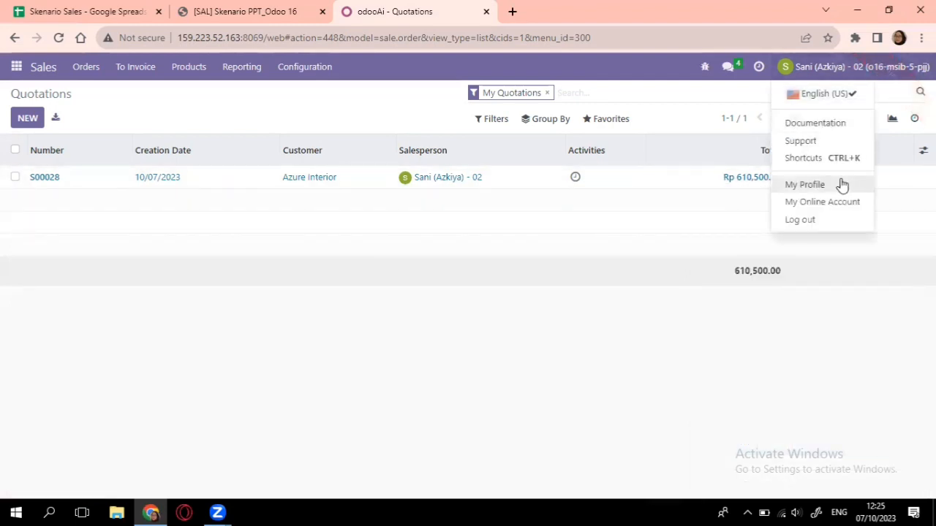
click(841, 184)
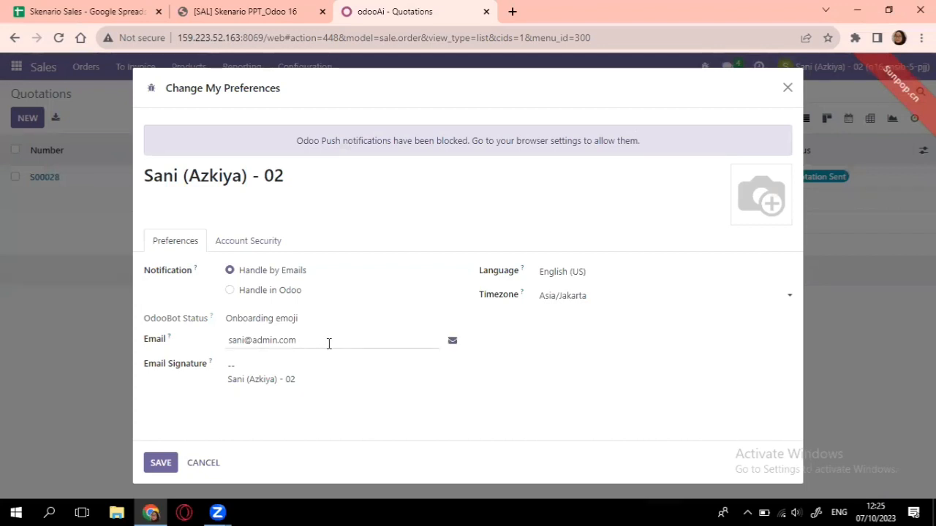
click(172, 466)
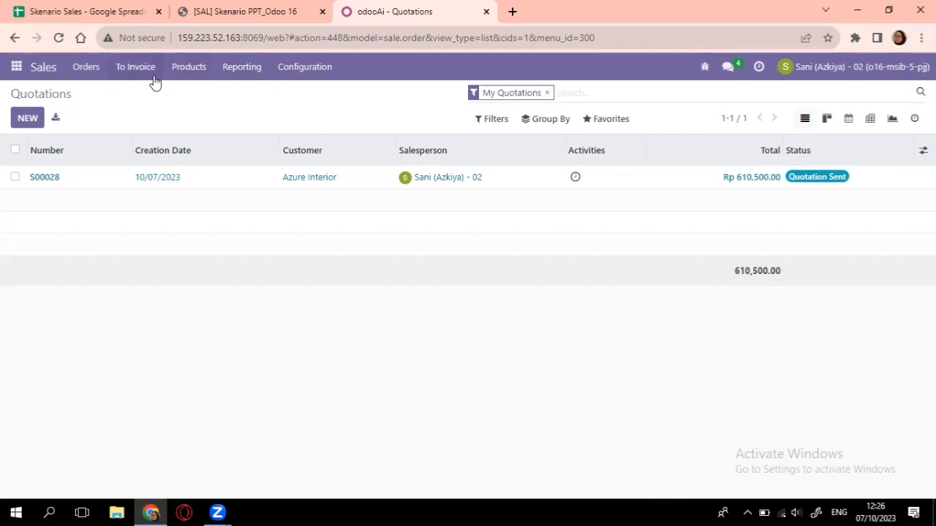
Open the list of pricelists in the Sales app and start a new pricelist.
click(183, 81)
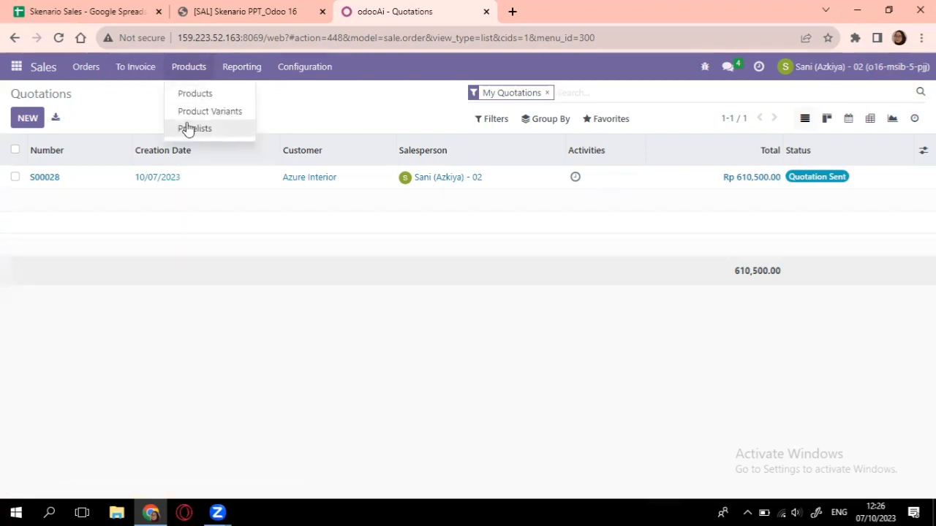
click(187, 128)
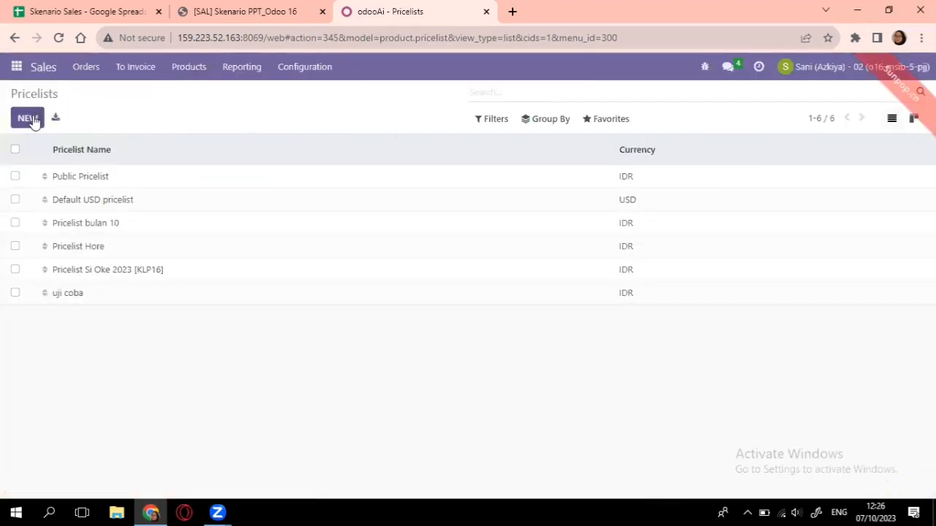
click(29, 118)
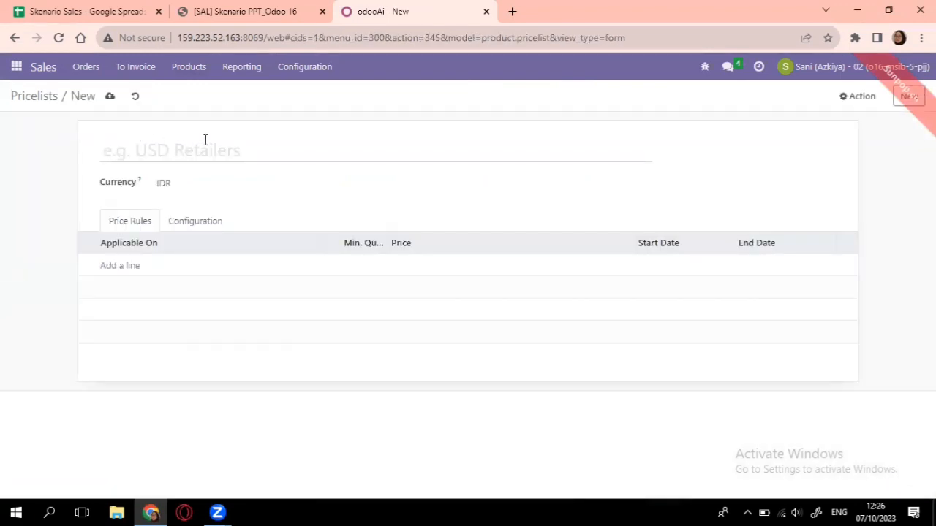
Switch to the Skenario Sales spreadsheet and show its Pricelist & Quotation sheet.
click(81, 11)
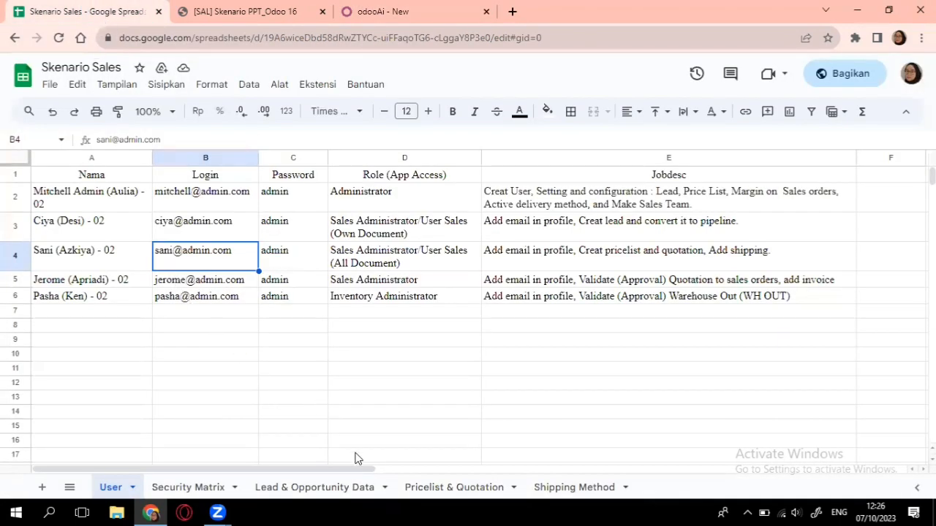
click(295, 489)
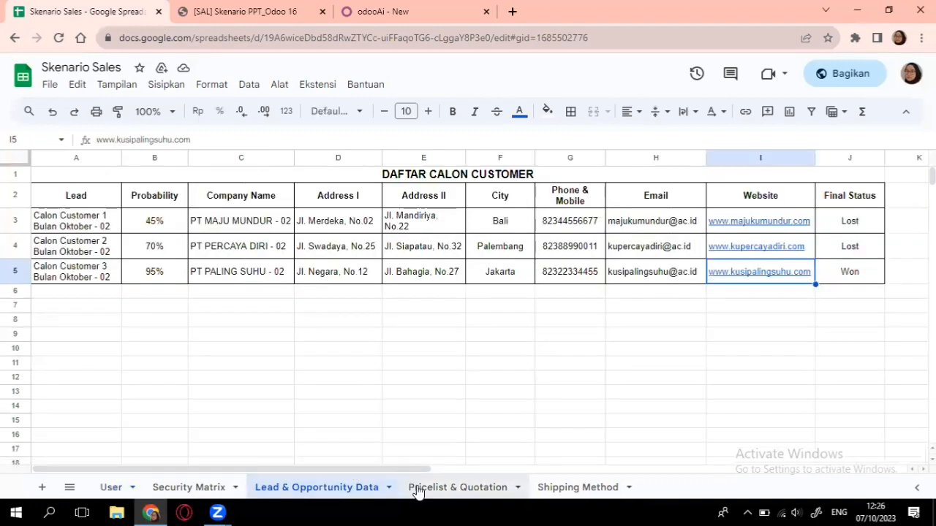
click(421, 488)
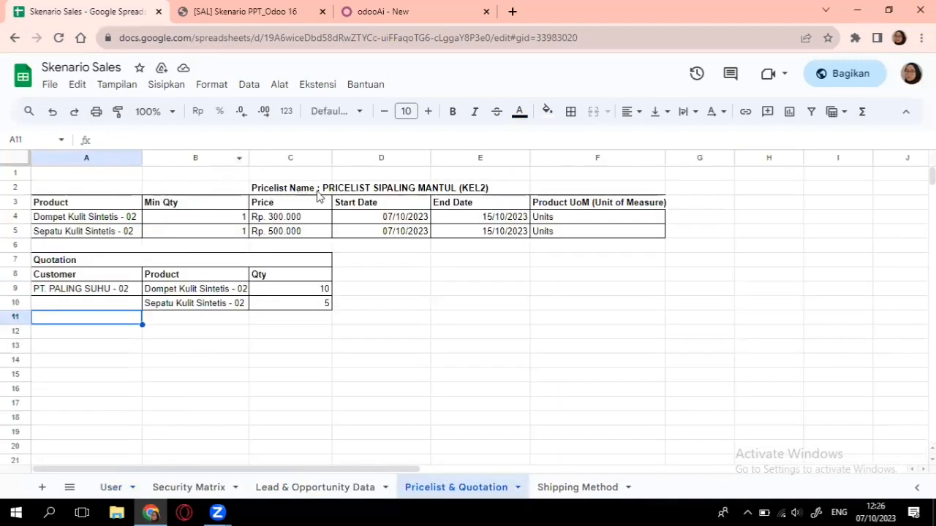
Copy the pricelist name from the sheet and name the new Odoo pricelist "PRICELIST SIPALING MANTUL (KEL2)".
click(459, 178)
click(488, 191)
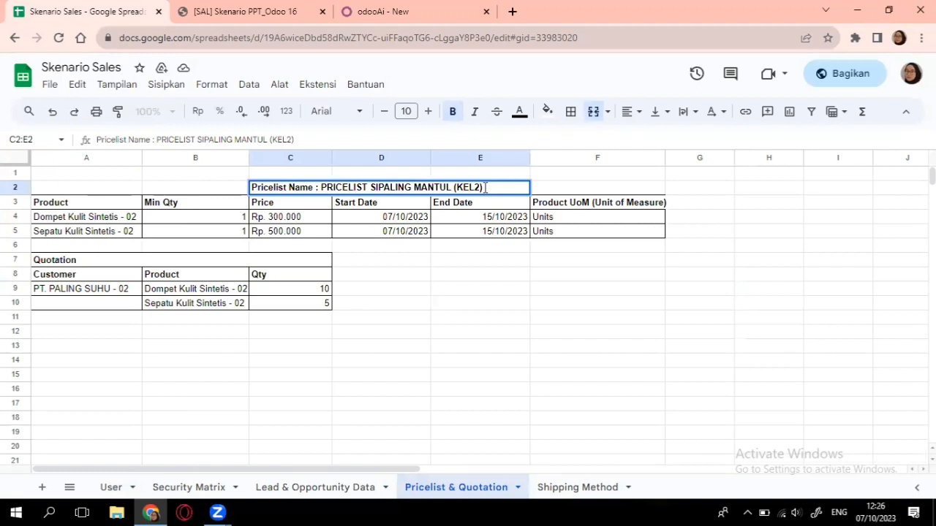
double_click(485, 187)
key(ctrl+a)
click(477, 188)
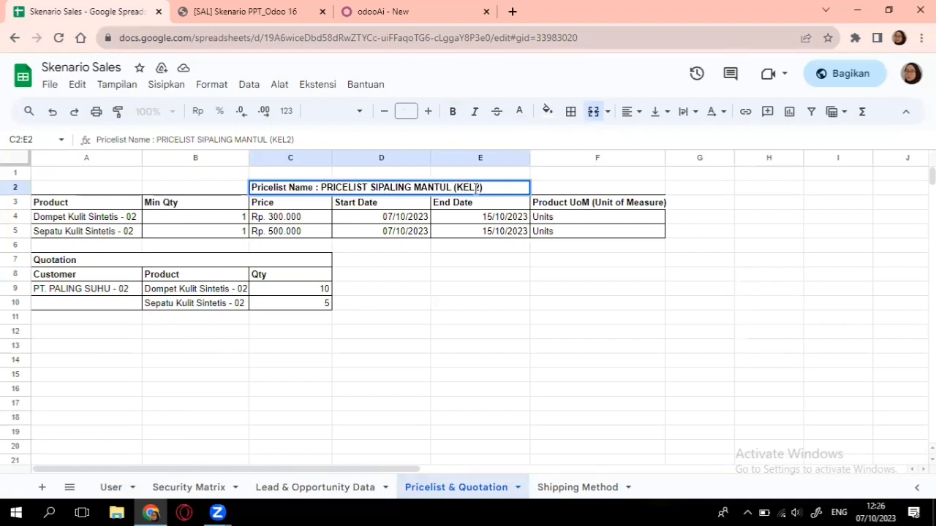
drag(482, 188, 322, 187)
key(ctrl+c)
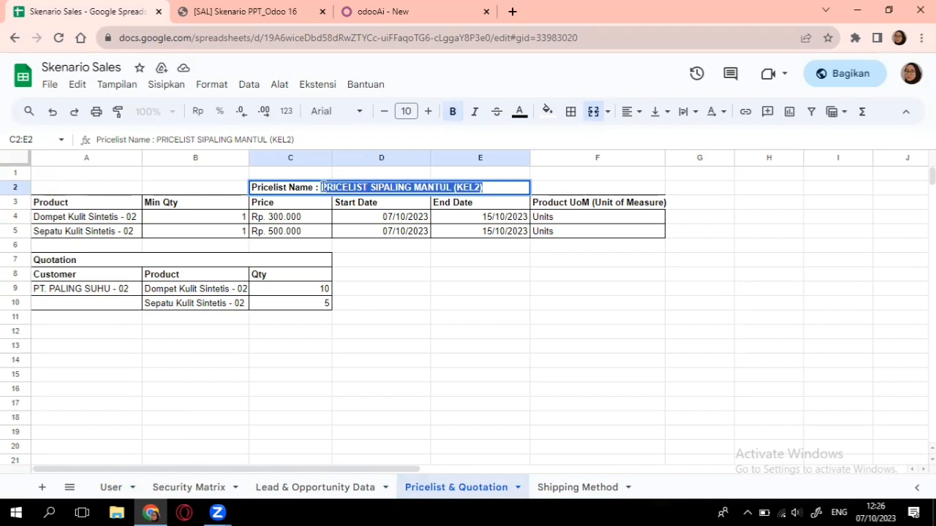
click(424, 11)
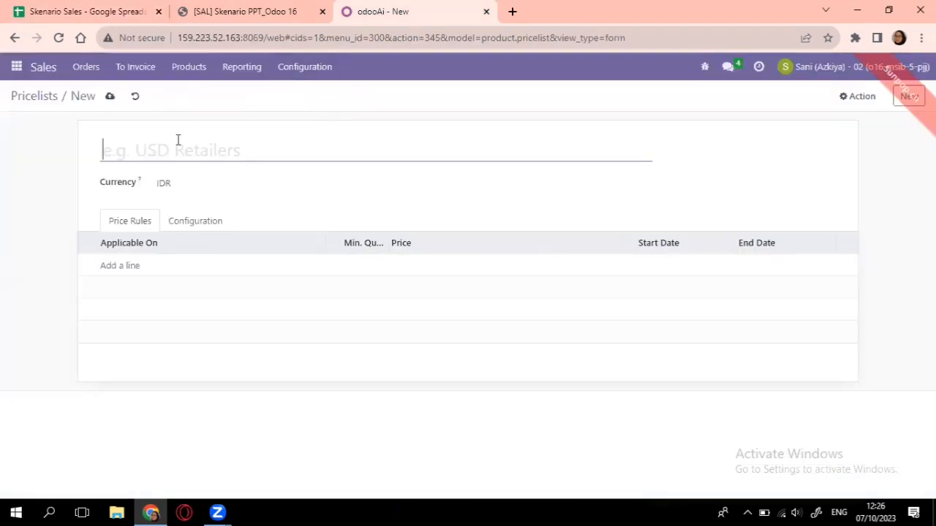
key(ctrl+v)
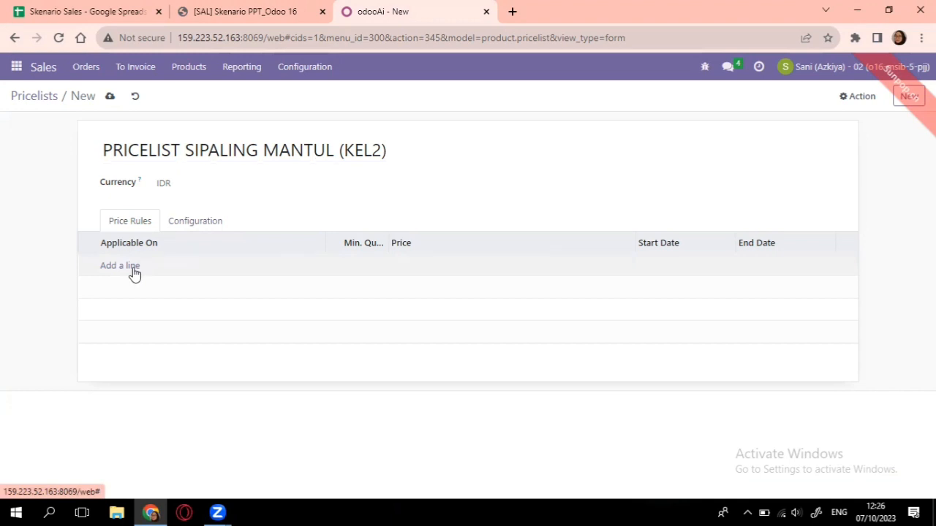
Start a price rule in the pricelist with a fixed price of Rp 300000, checking the price against the spreadsheet.
click(134, 273)
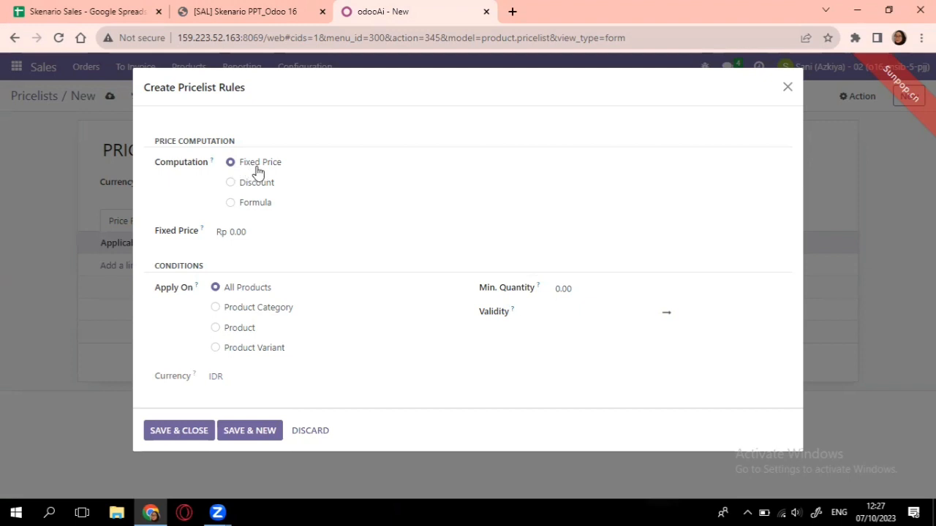
click(255, 232)
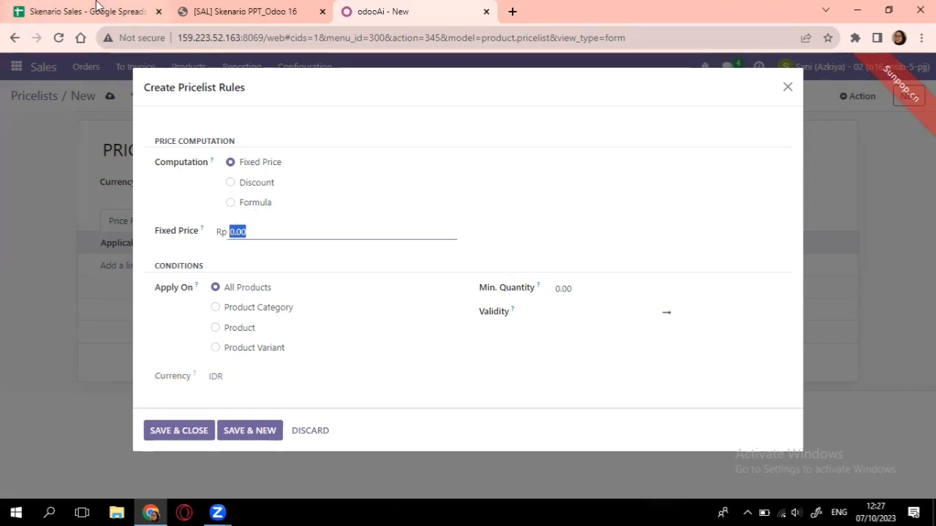
click(103, 10)
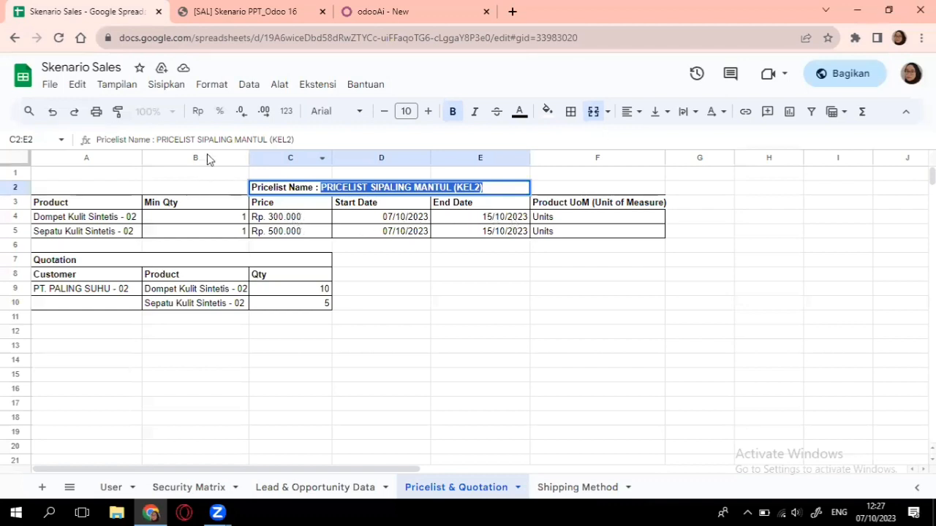
click(410, 11)
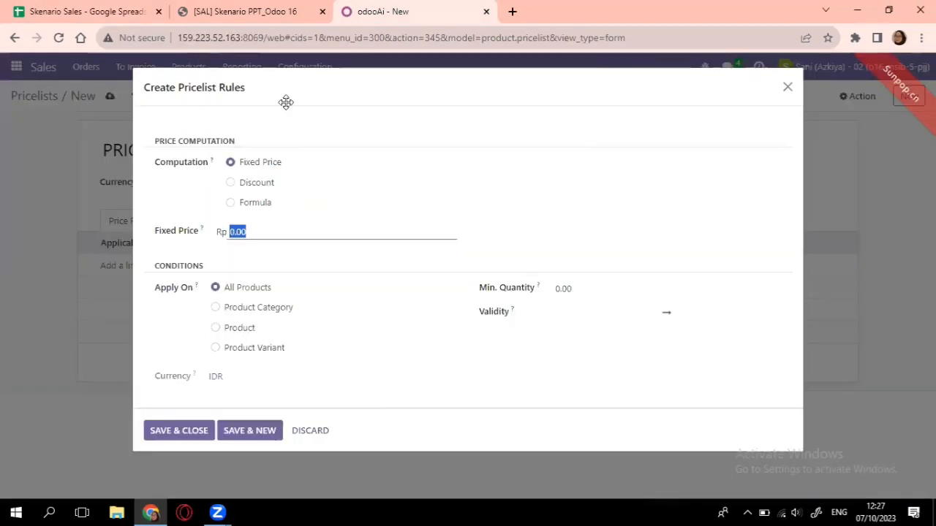
text(3000)
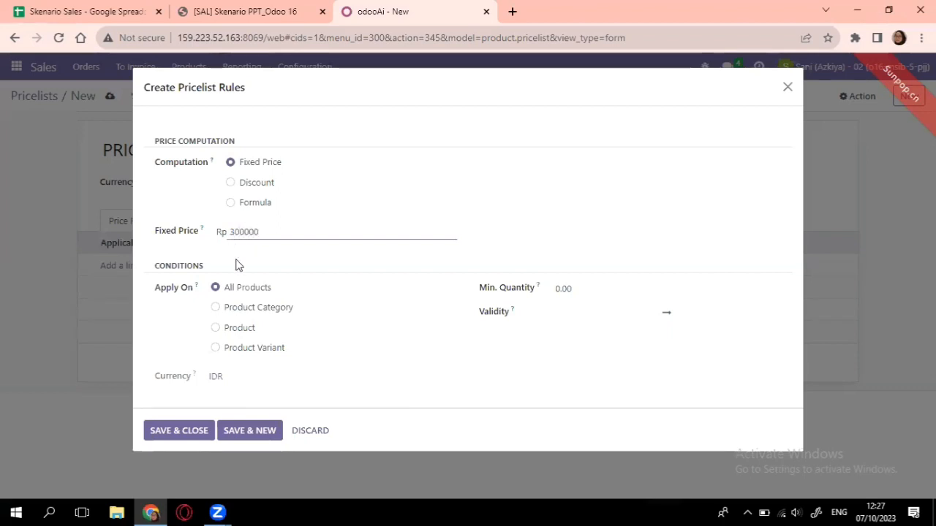
Apply the price rule to a single product with a minimum quantity of 1, checking the spreadsheet.
click(225, 330)
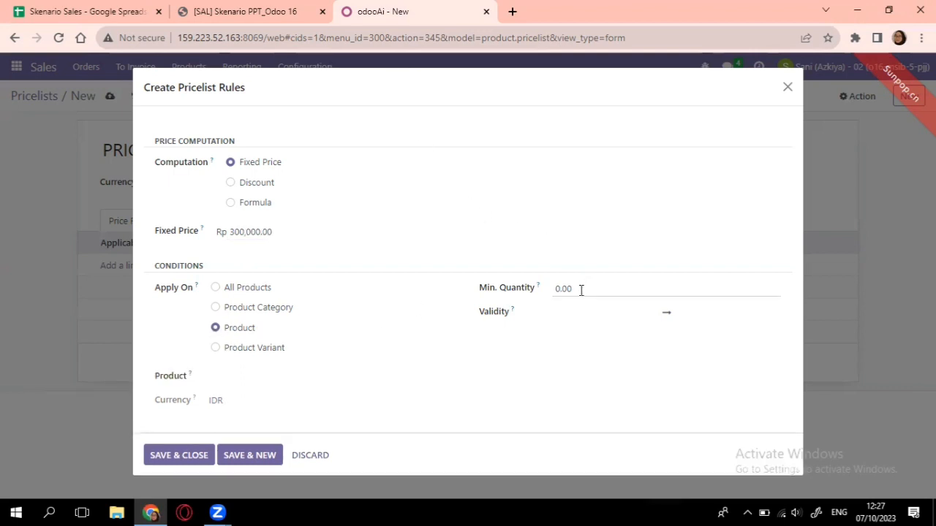
click(530, 290)
text(1)
click(106, 5)
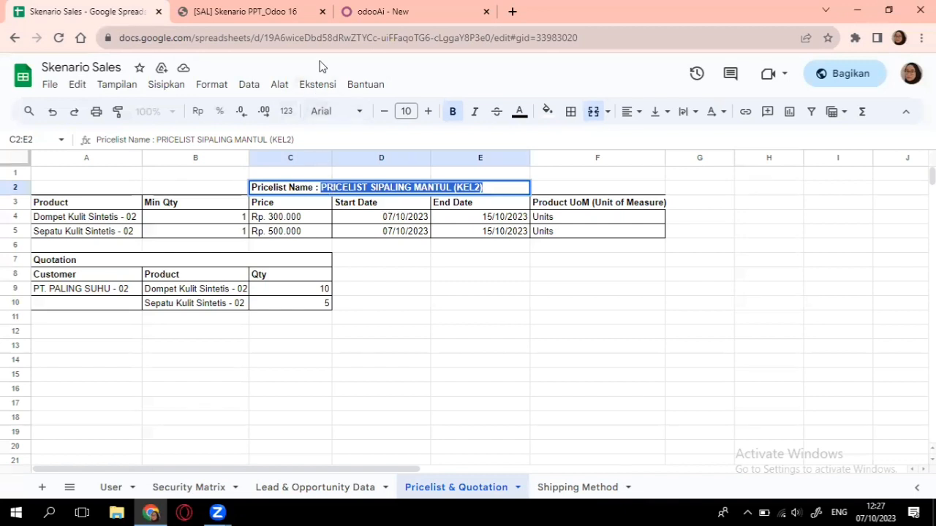
click(386, 11)
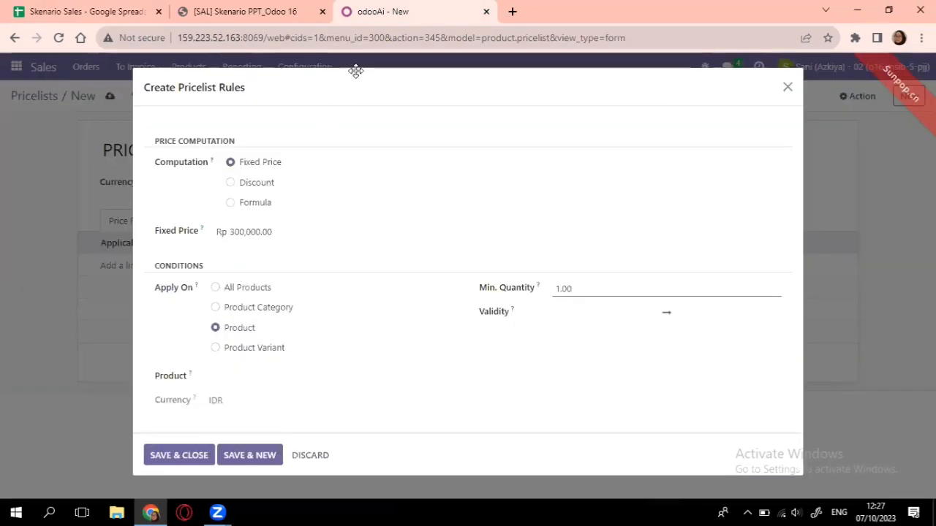
Set the price rule's validity from 10/07/2023 to 10/15/2023 according to the dates in the spreadsheet.
click(577, 317)
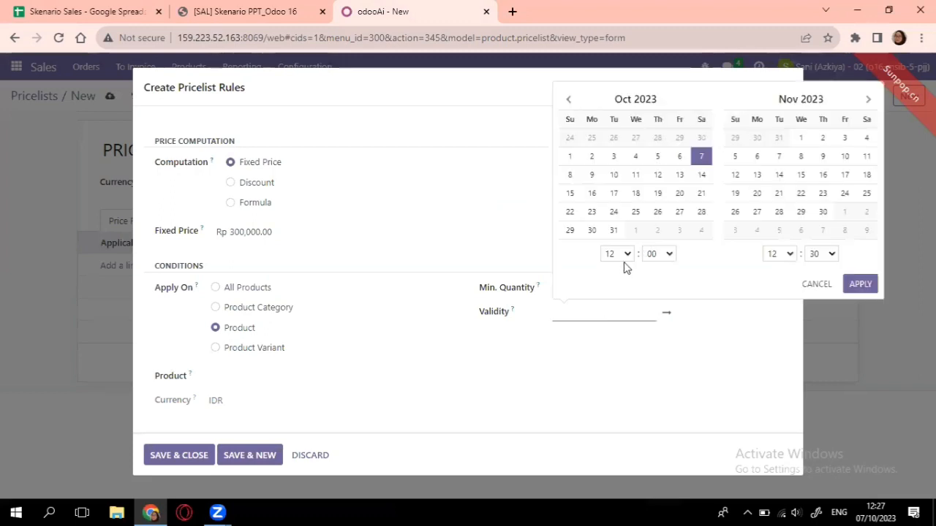
click(142, 8)
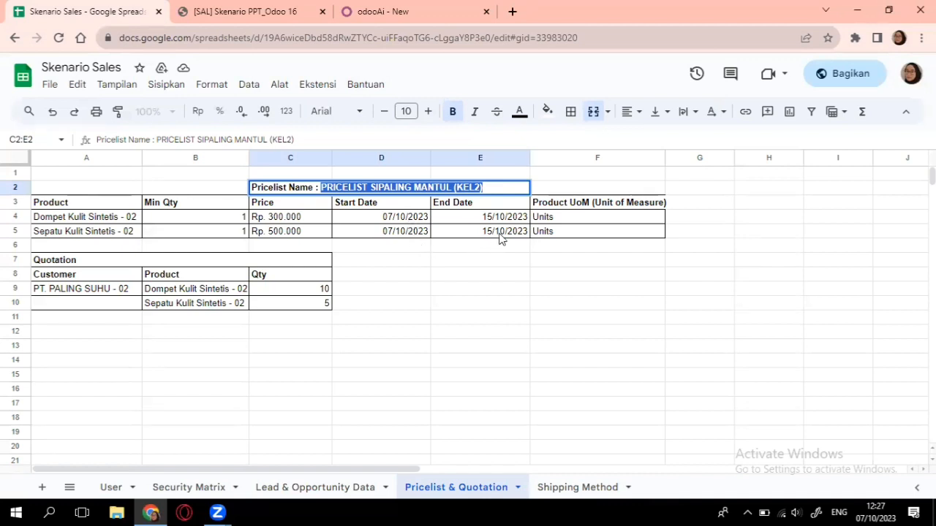
click(474, 65)
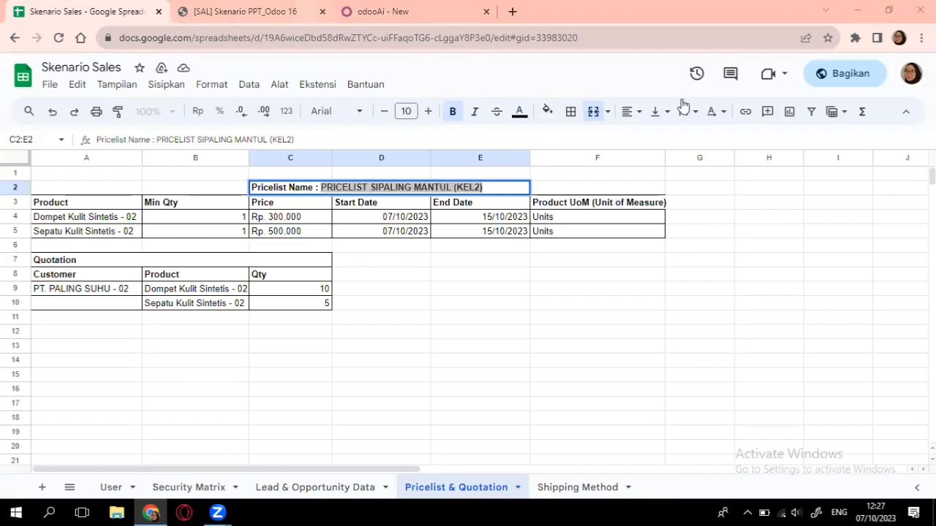
click(424, 12)
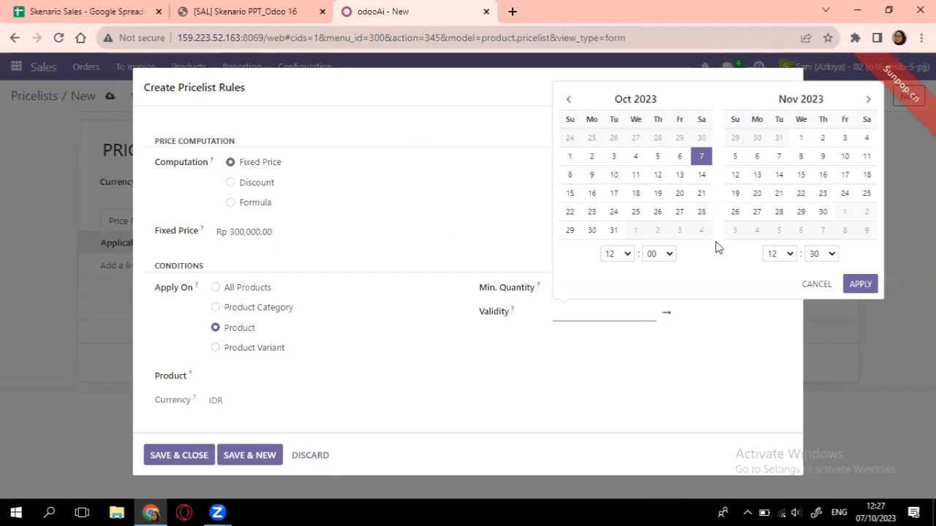
click(572, 196)
click(702, 158)
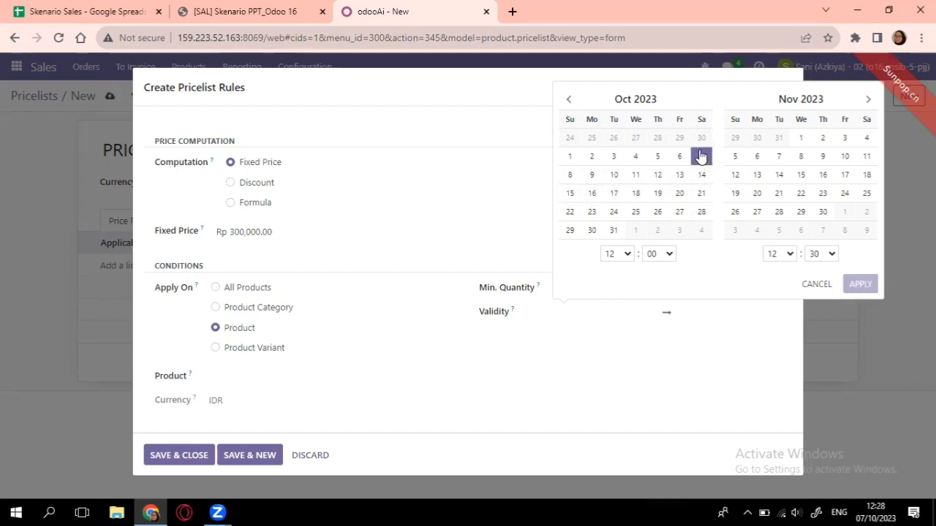
click(569, 193)
click(702, 156)
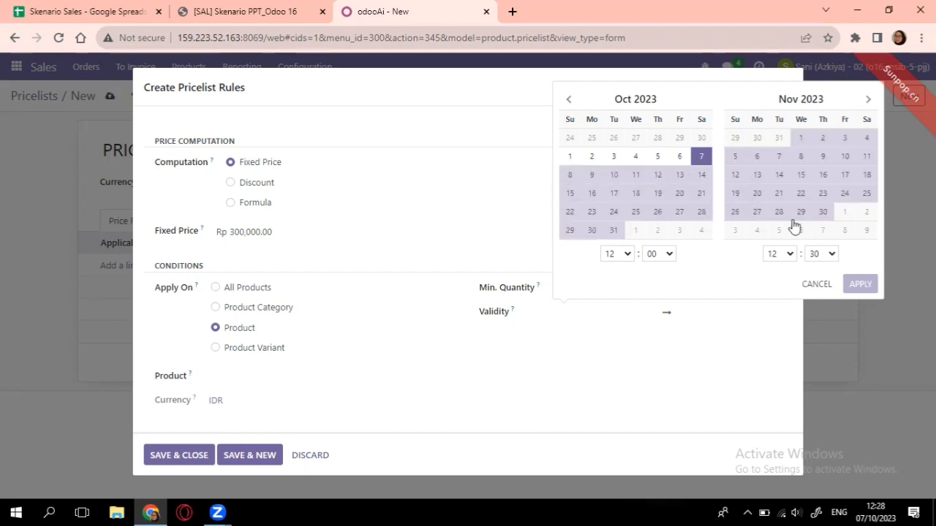
click(575, 194)
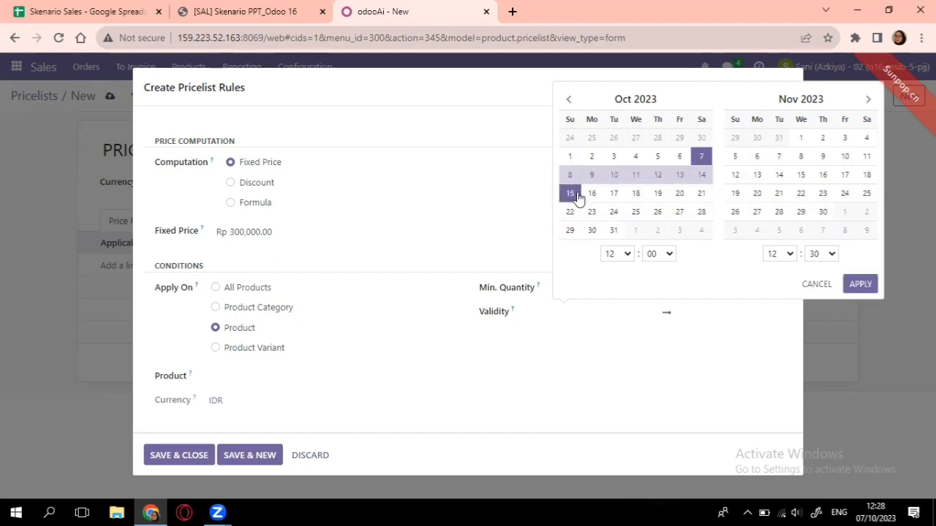
click(853, 283)
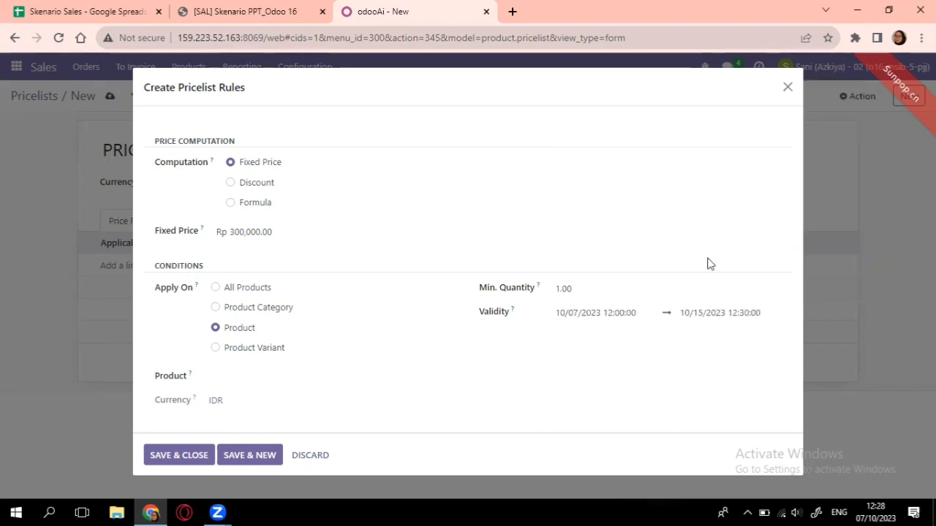
Search the products for "dompet", assign Dompet Kulit Sintetis - 02 to the price rule, and save and close the rule.
click(217, 377)
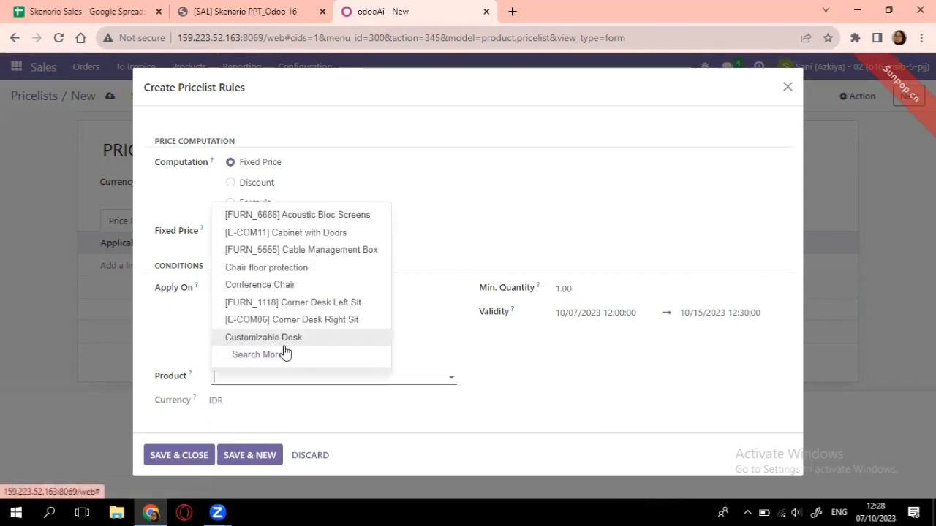
click(87, 9)
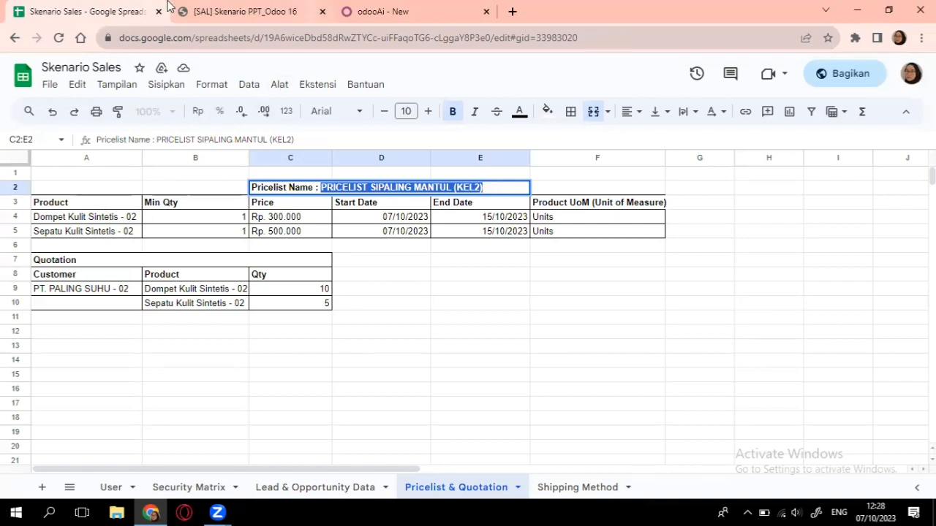
click(387, 11)
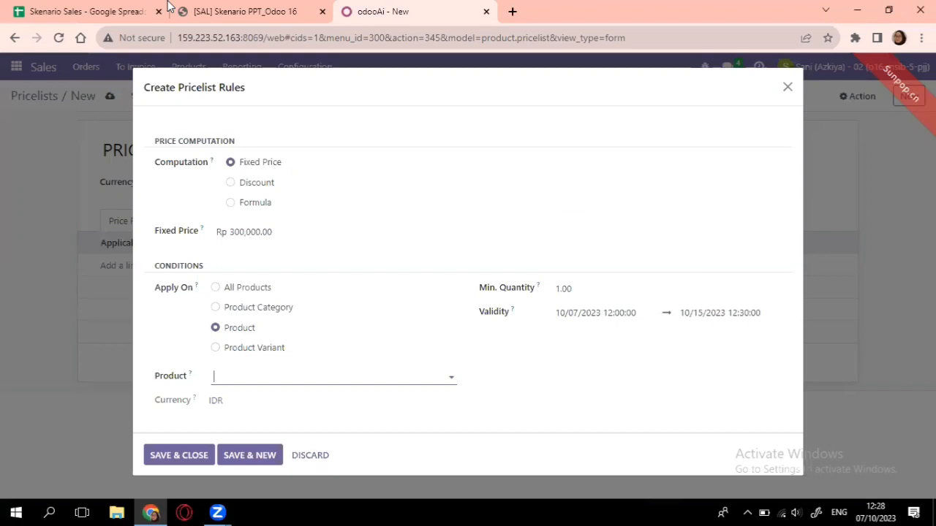
click(442, 378)
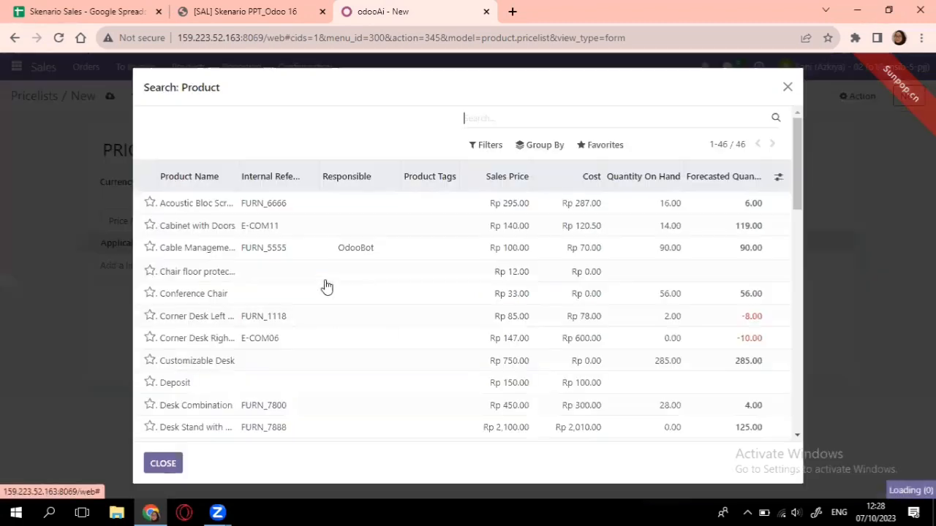
text(do)
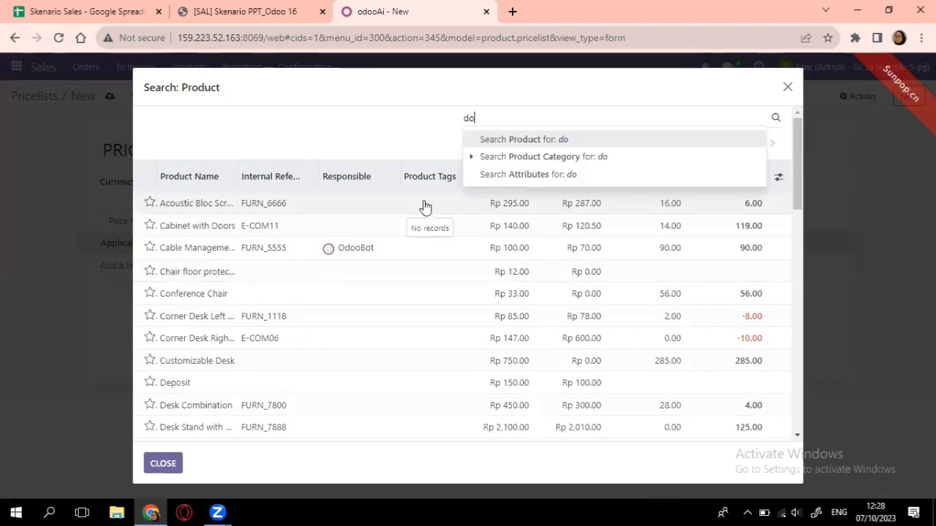
text(mpet)
key(Return)
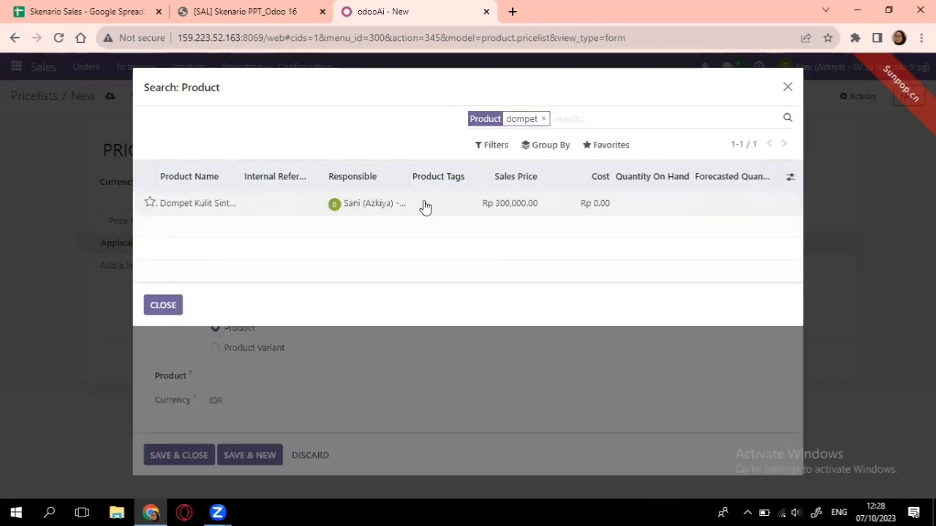
click(352, 210)
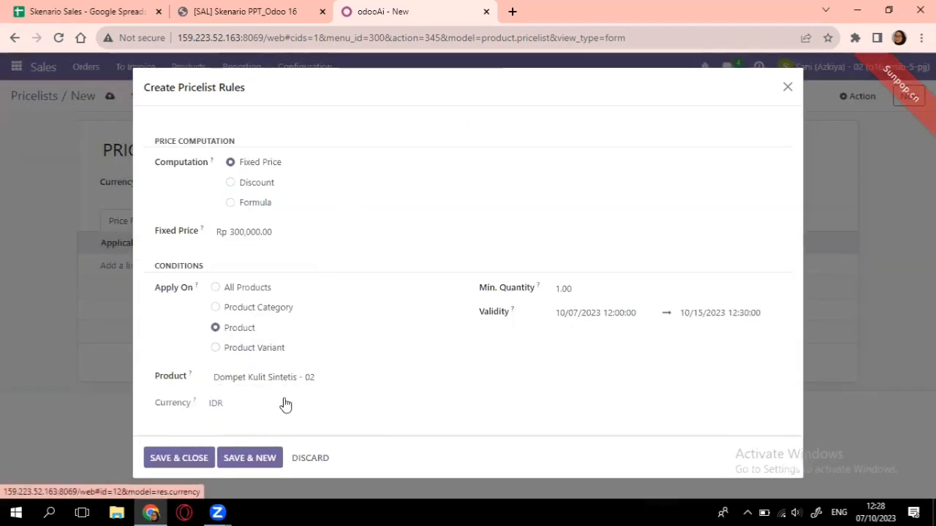
click(205, 458)
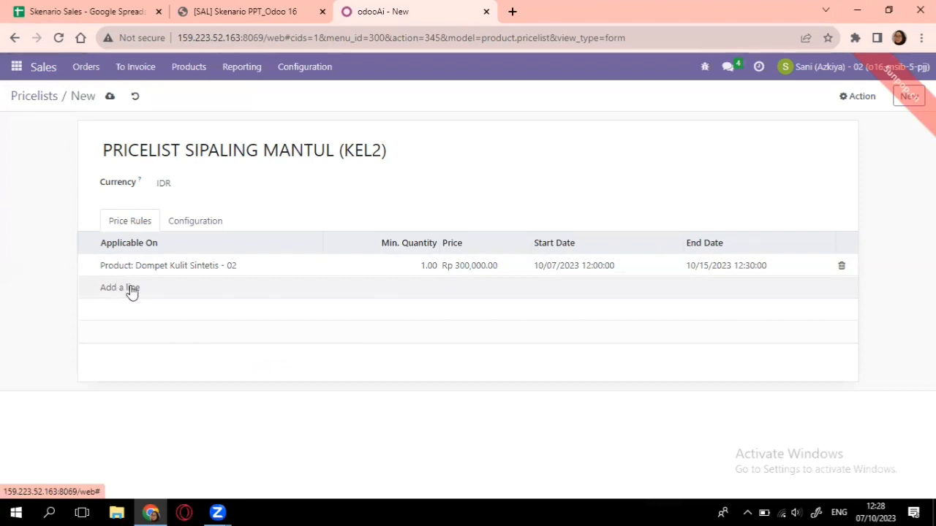
Add a second price rule with a fixed price of Rp 500000, checking the price against the spreadsheet.
click(133, 291)
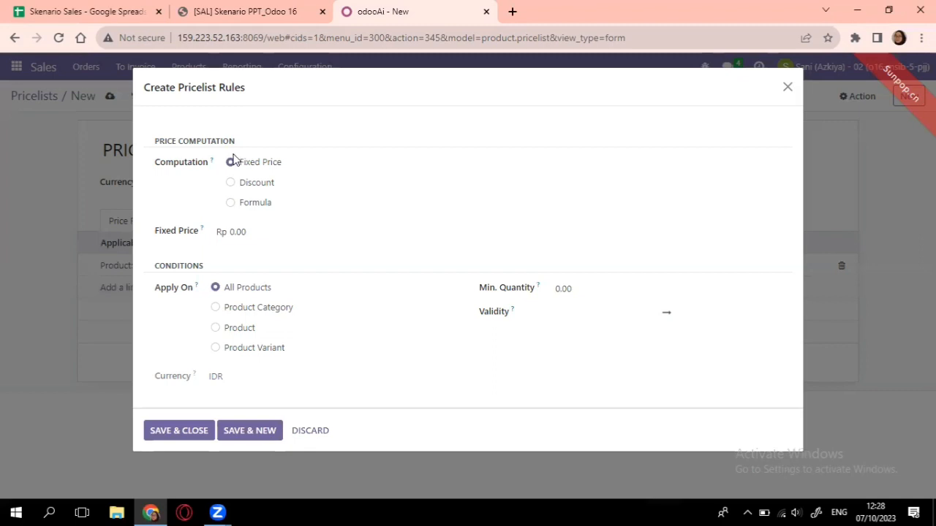
click(266, 234)
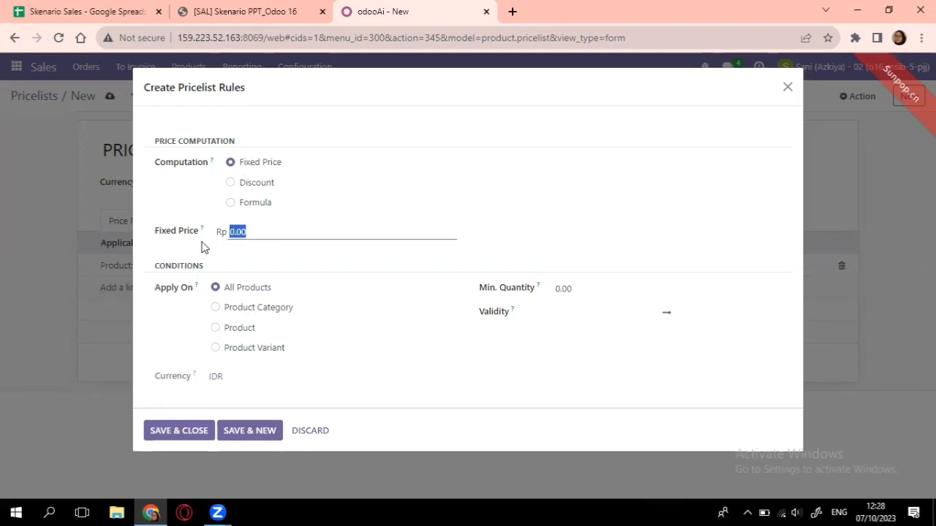
click(102, 8)
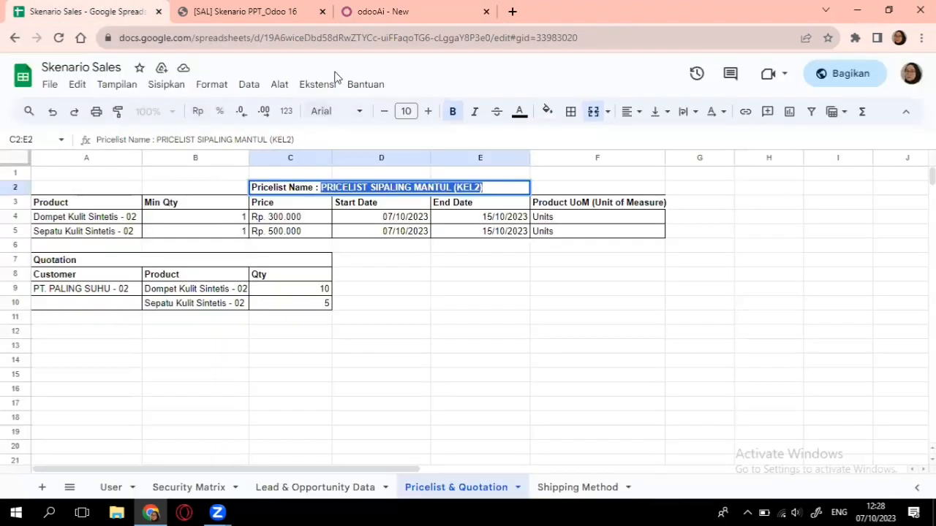
click(409, 11)
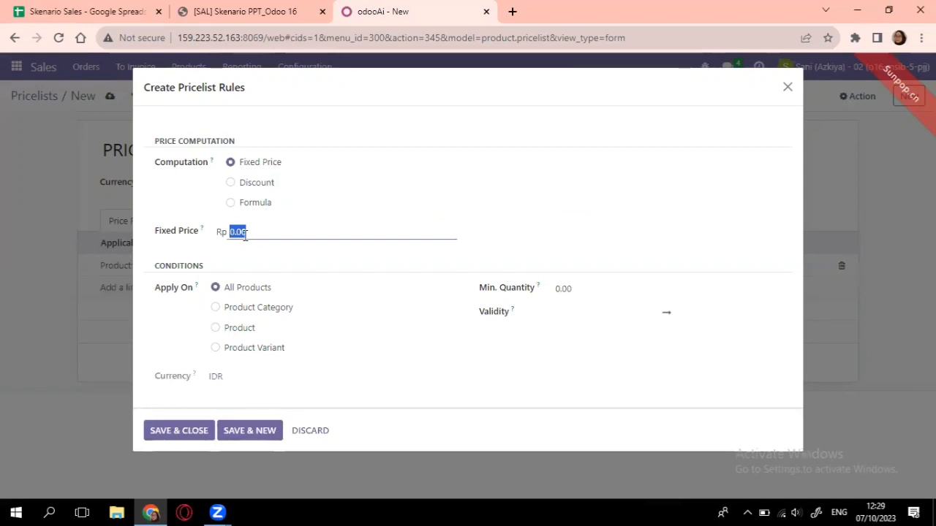
text(500000)
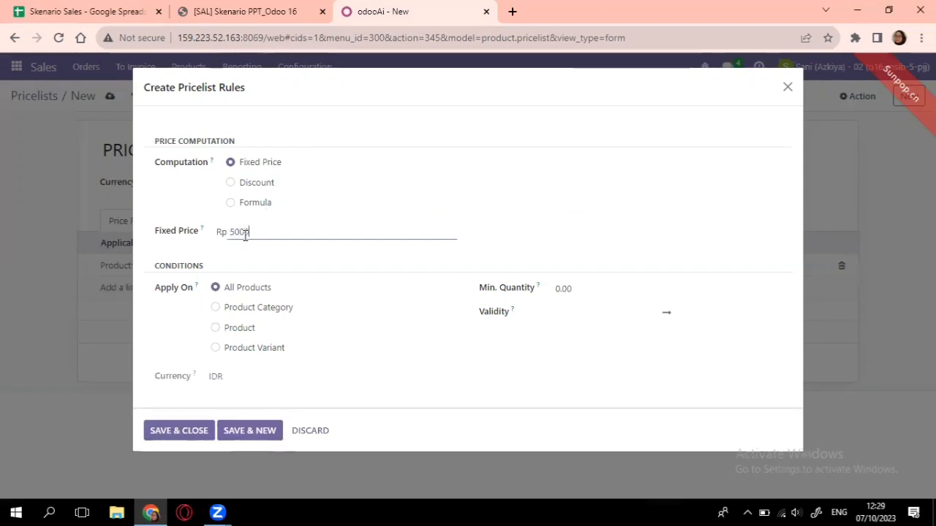
Apply the second price rule to a single product with a minimum quantity of 1.
click(217, 329)
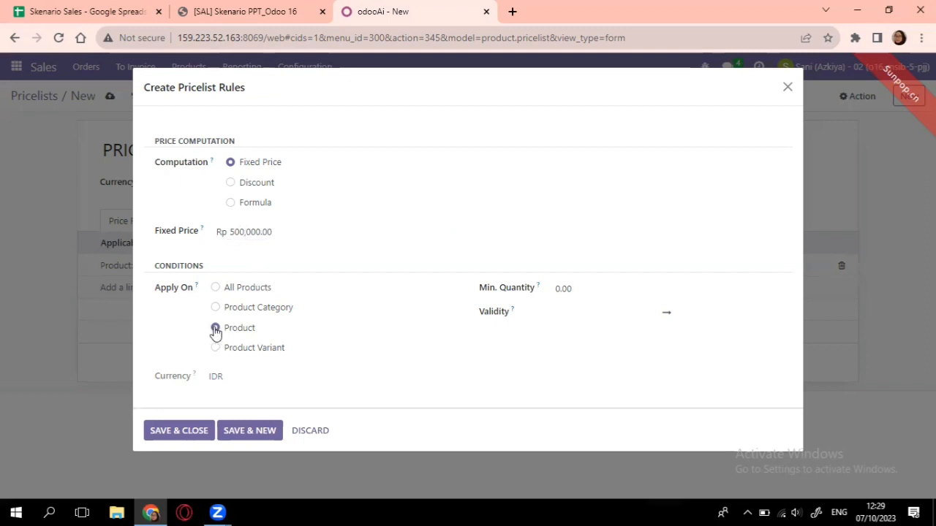
click(574, 291)
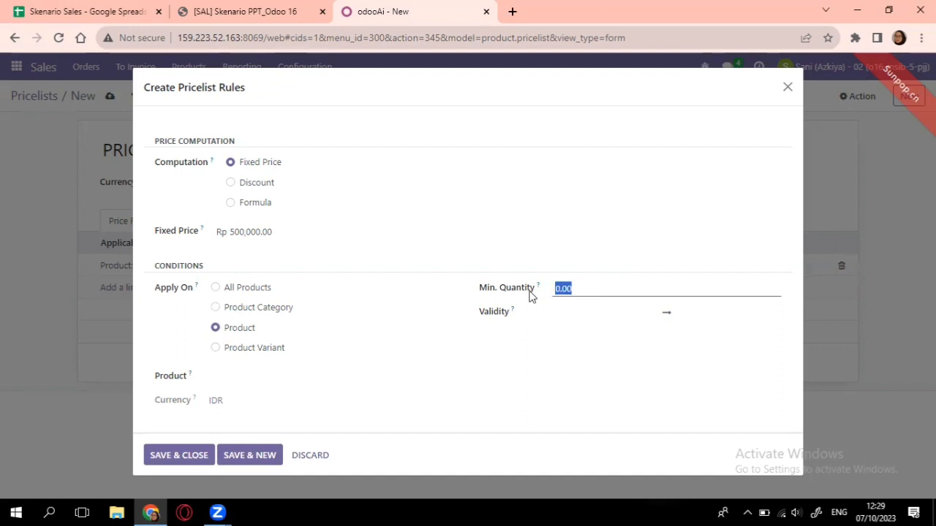
text(1)
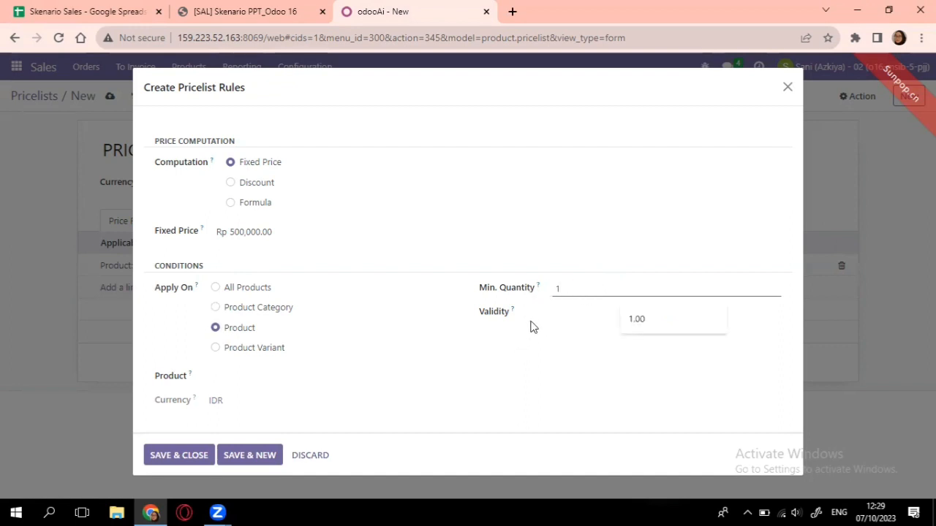
Set the second price rule's validity from 10/07/2023 to 10/15/2023.
click(553, 314)
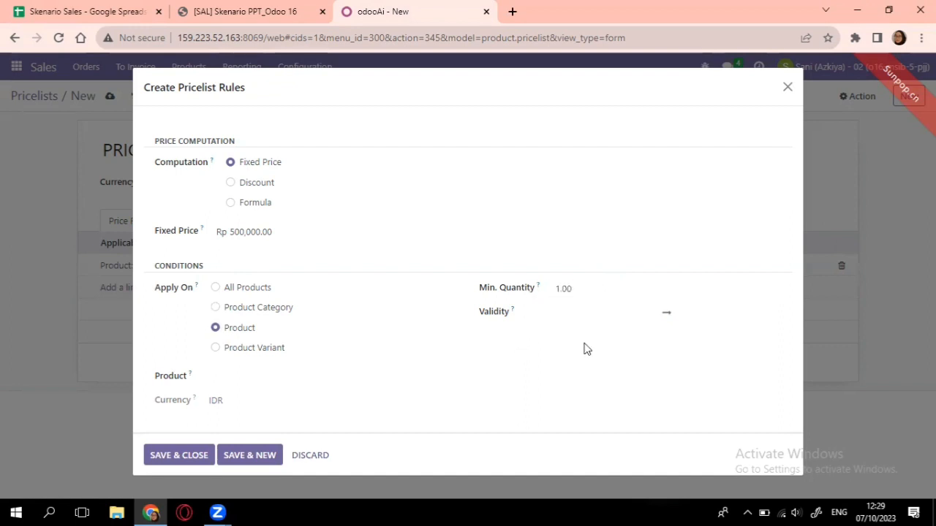
click(591, 313)
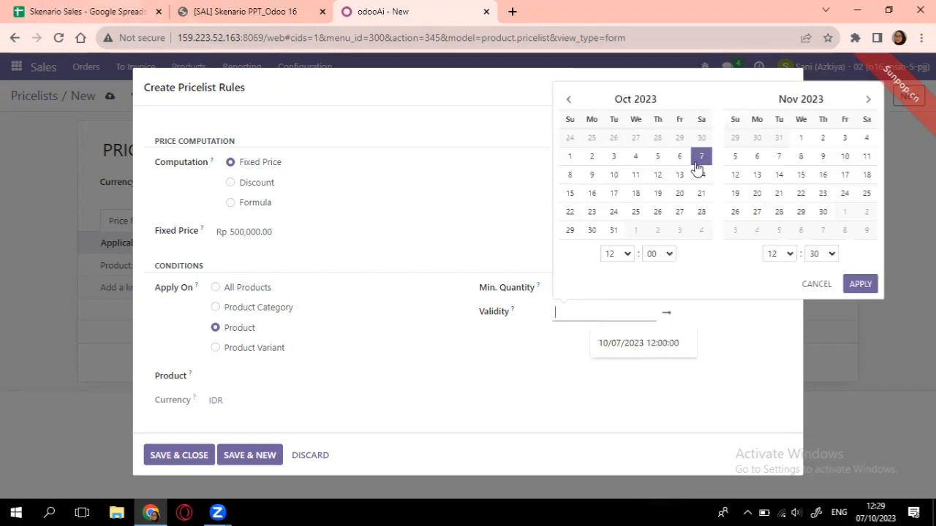
click(700, 157)
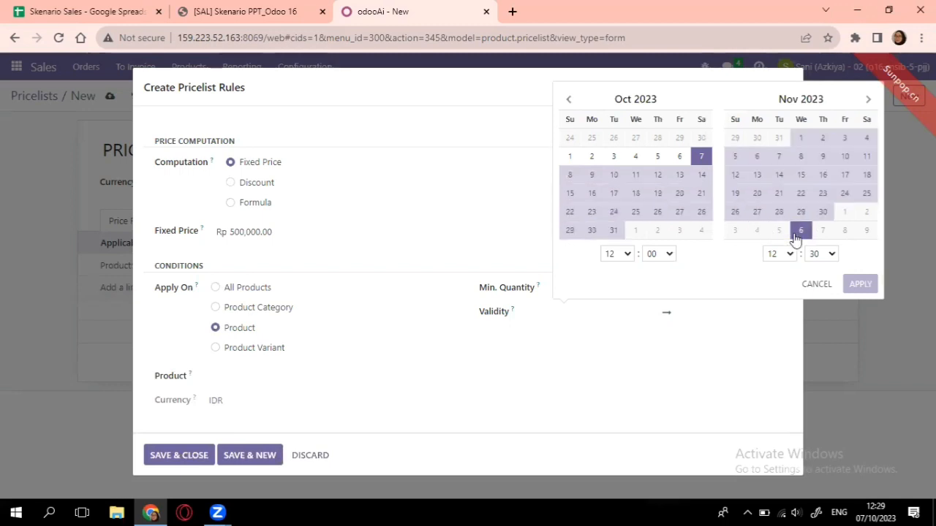
click(569, 193)
click(859, 284)
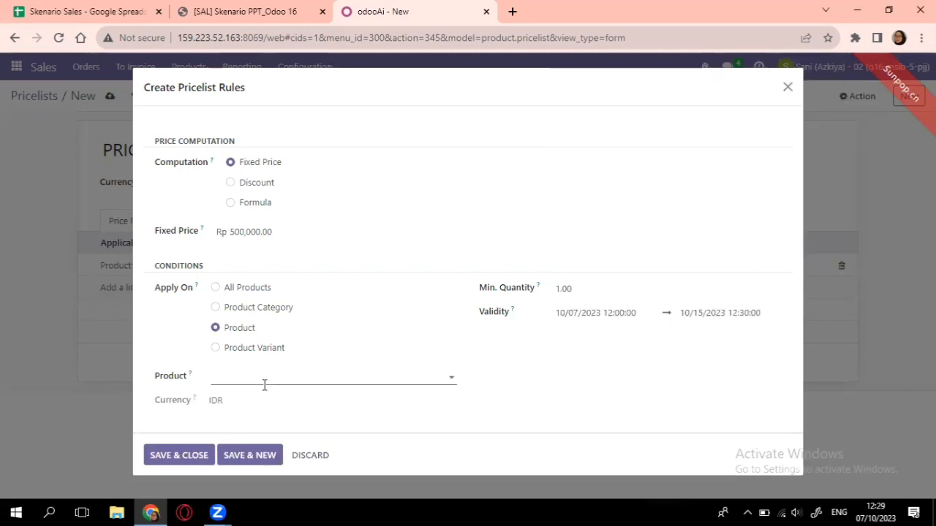
Search the products for "sepatu", assign Sepatu Kulit Sintetis - 02 to the price rule, and save and close the rule.
click(115, 6)
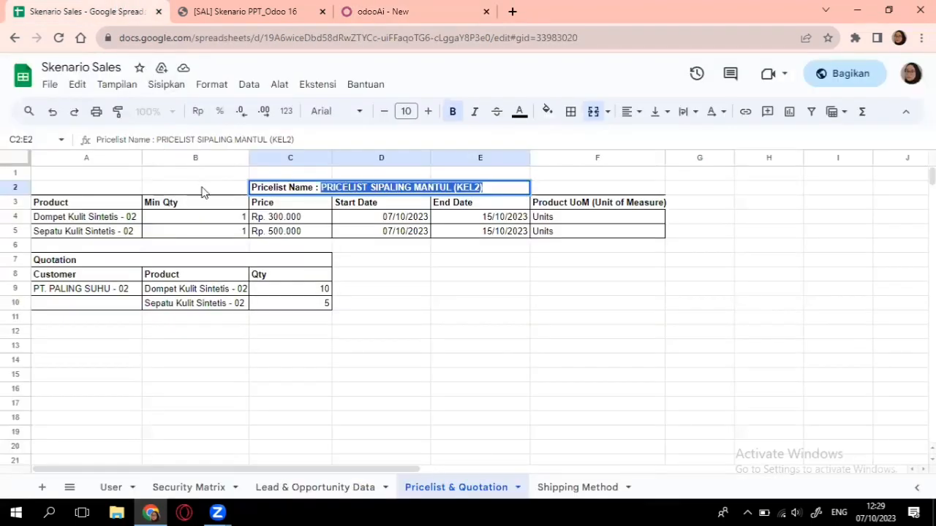
click(384, 11)
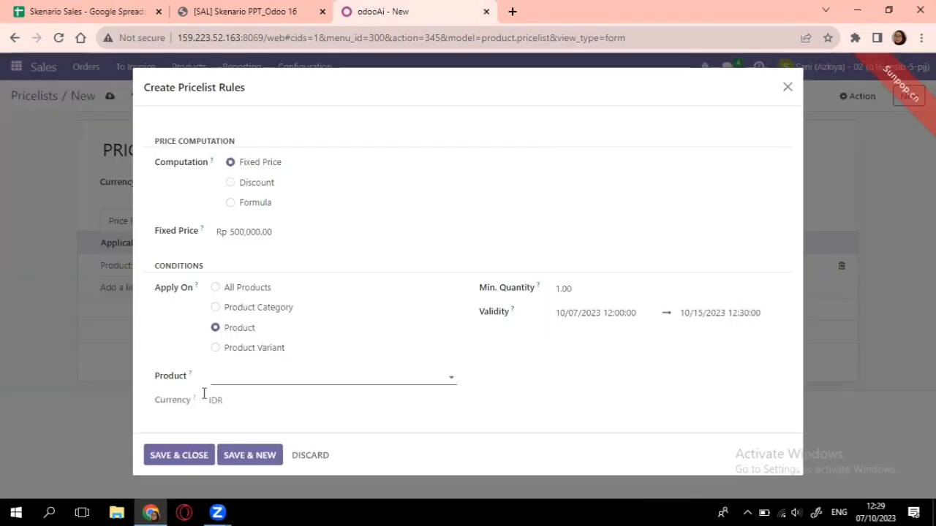
click(230, 375)
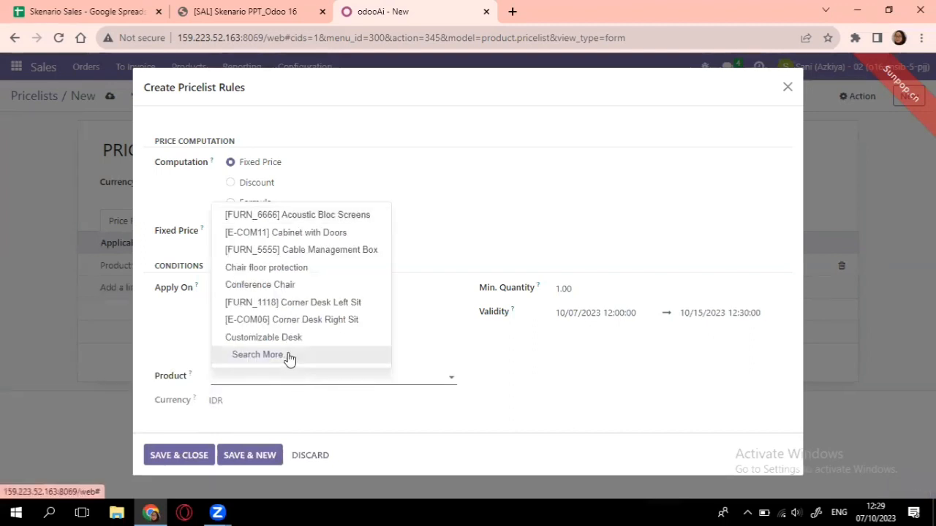
click(288, 357)
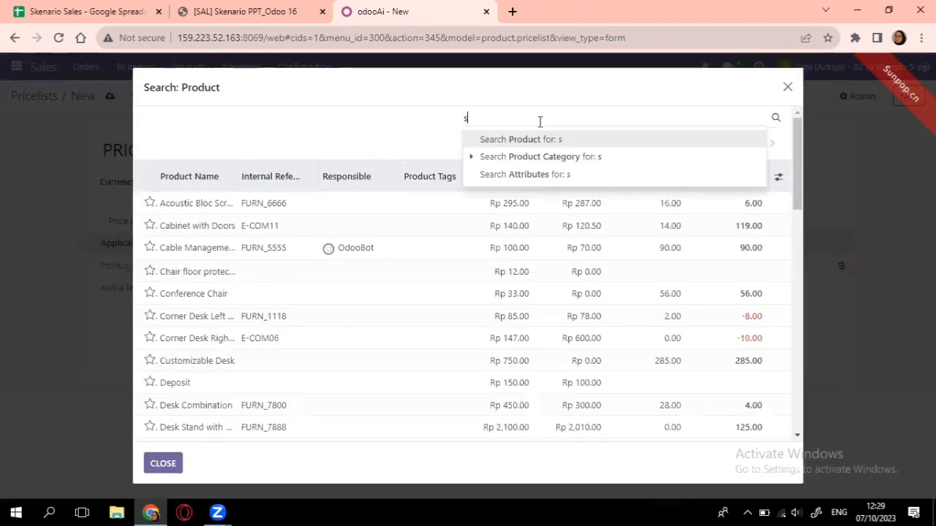
text(sepatu)
key(Return)
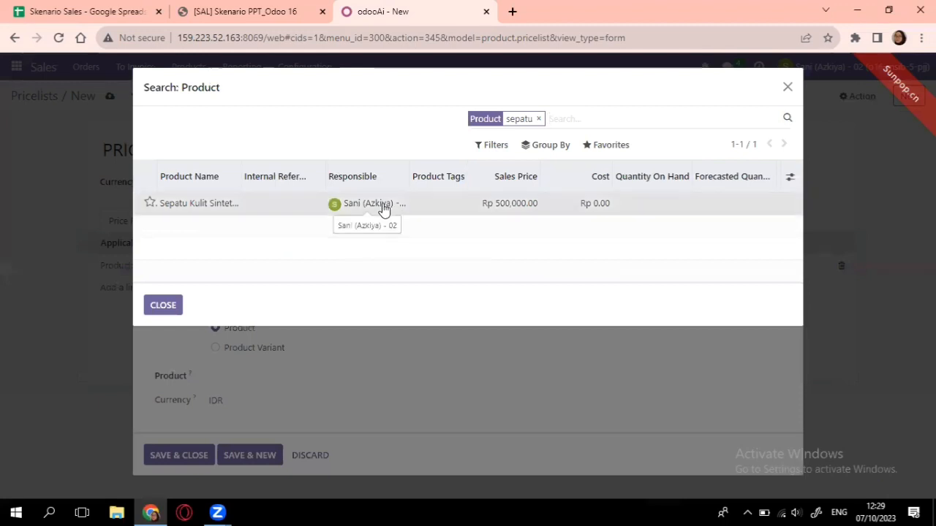
click(384, 209)
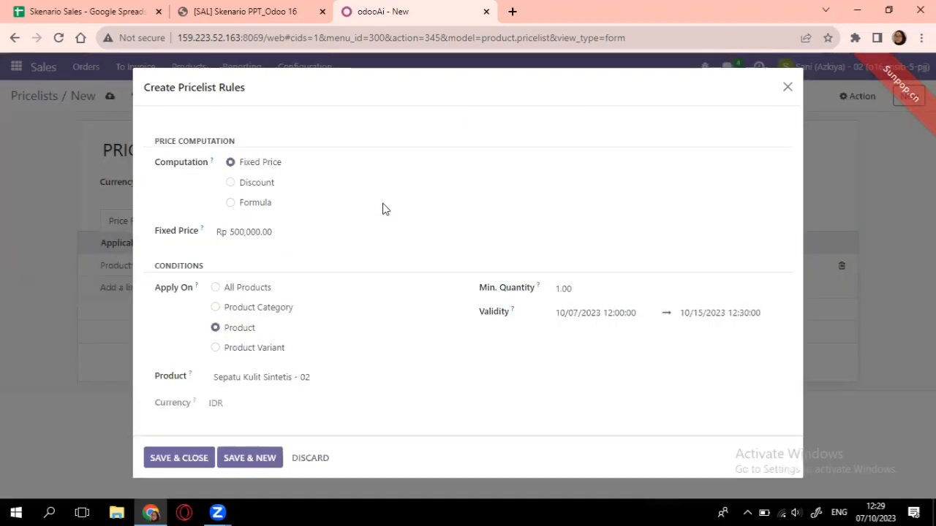
click(191, 456)
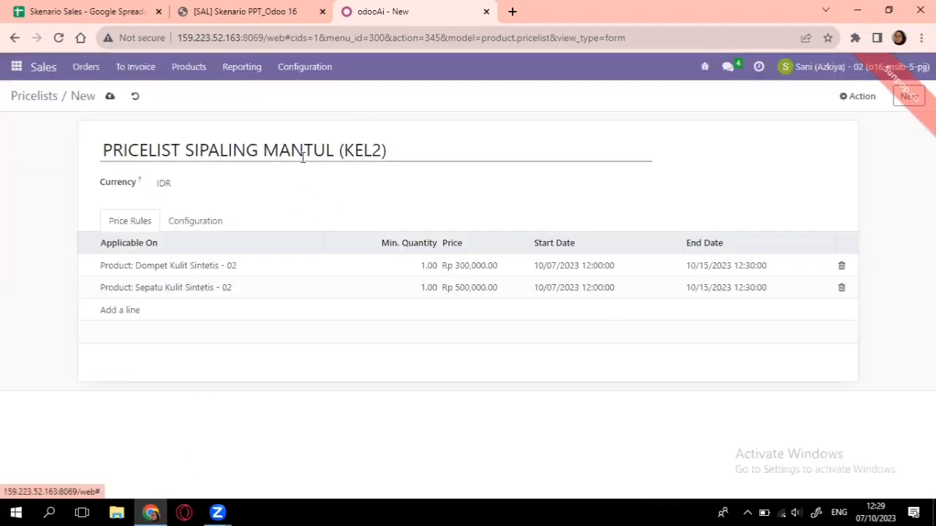
Check the pricelist's configuration and price rules, and save pricelist PRICELIST SIPALING MANTUL (KEL2).
click(222, 228)
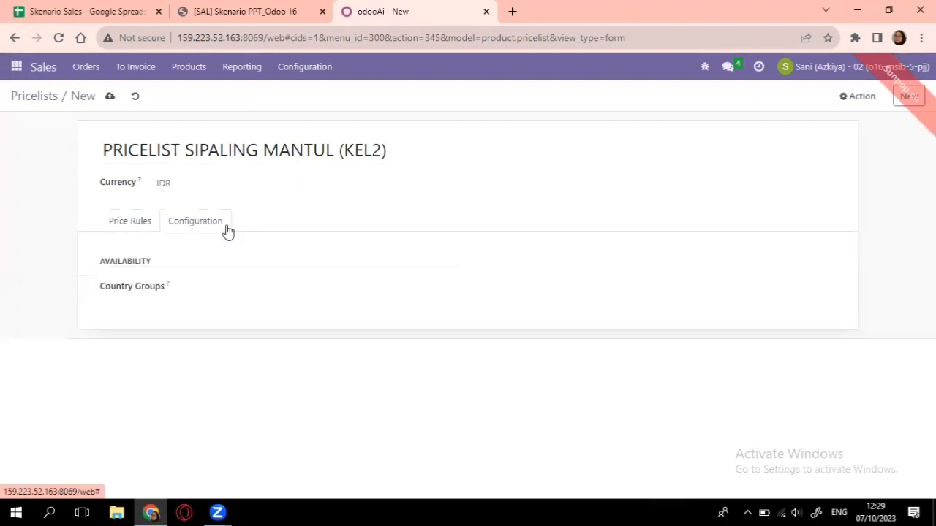
click(152, 229)
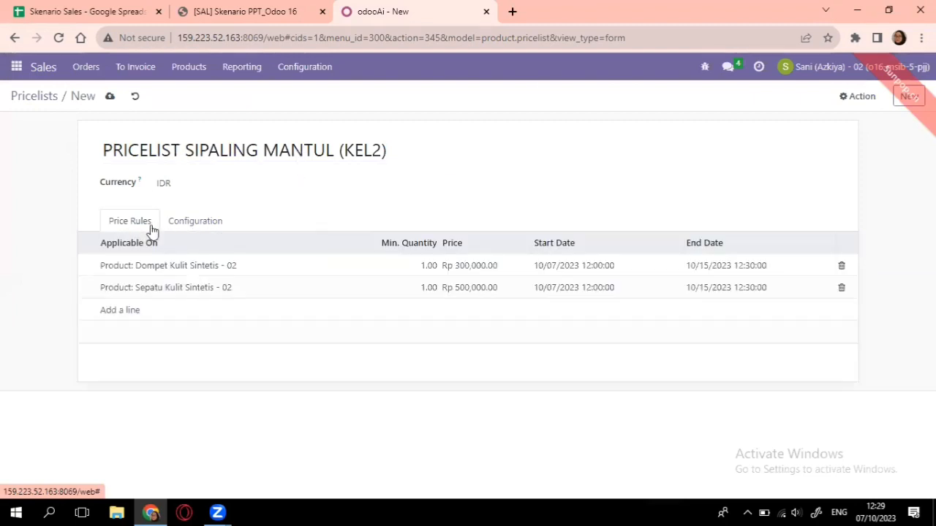
click(109, 98)
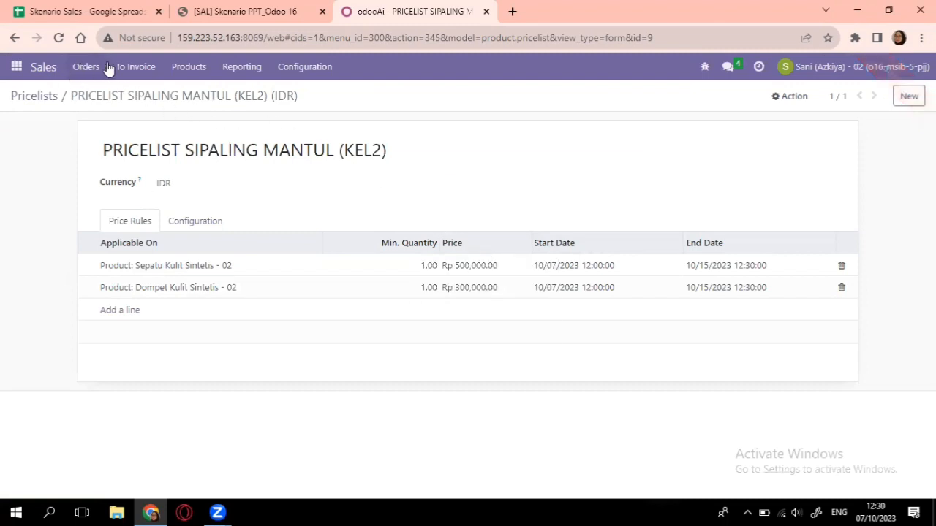
Open the shipping methods in the Sales configuration and start a new shipping method.
click(305, 70)
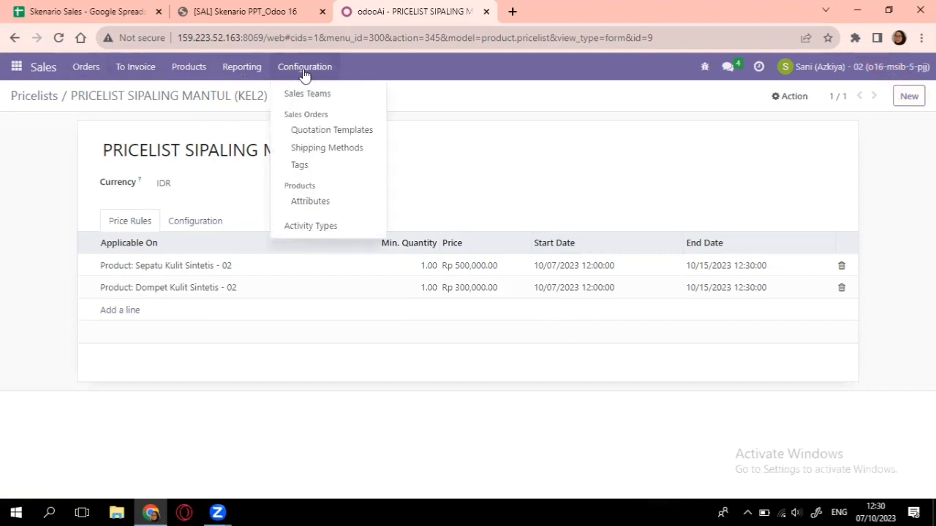
click(319, 148)
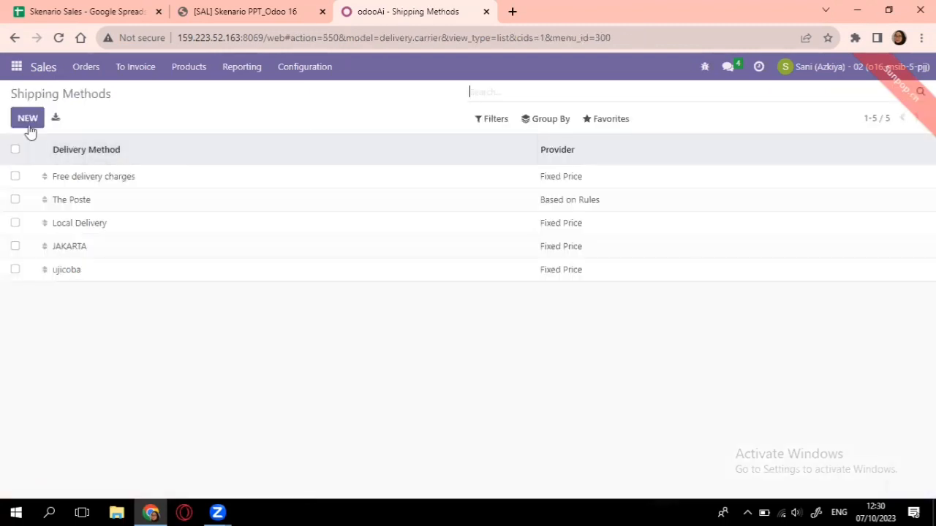
click(28, 121)
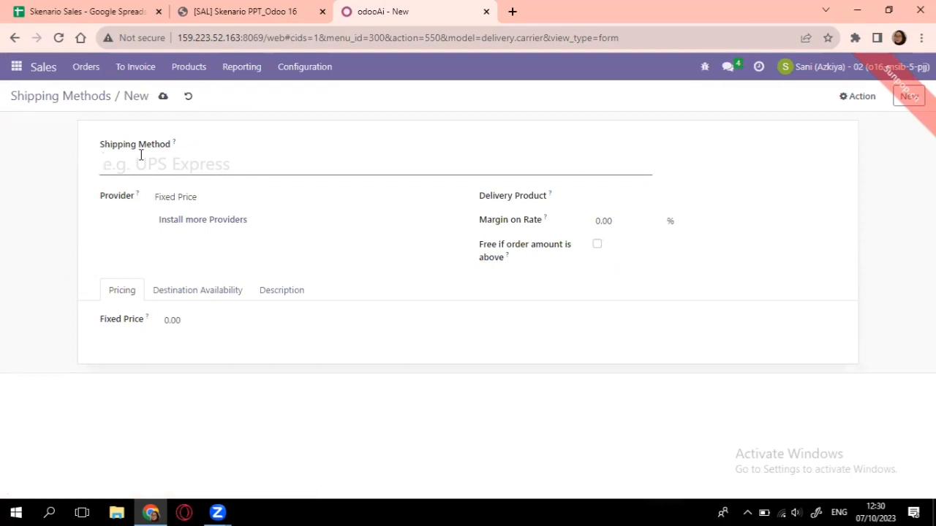
Name the shipping method "Jakarta - Palembang", copied from the spreadsheet's Shipping Method sheet, and keep Fixed Price as the provider.
click(128, 9)
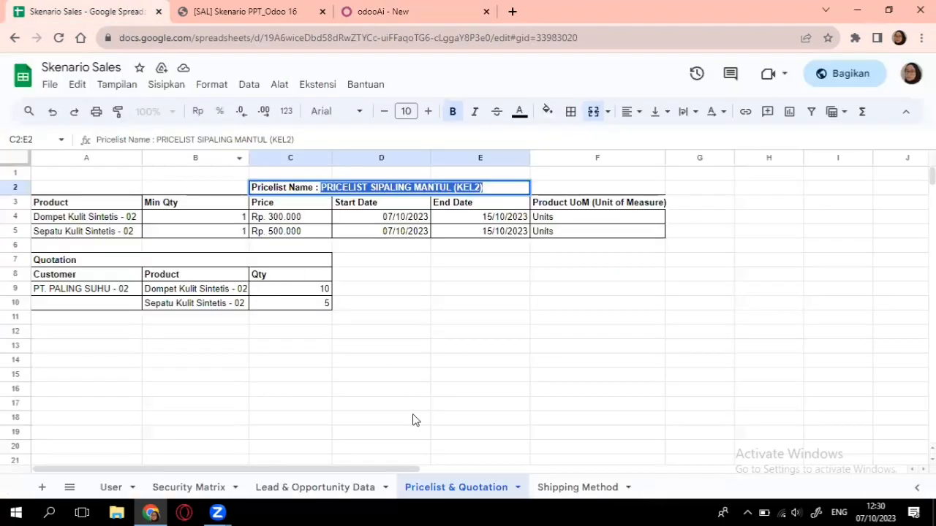
click(567, 487)
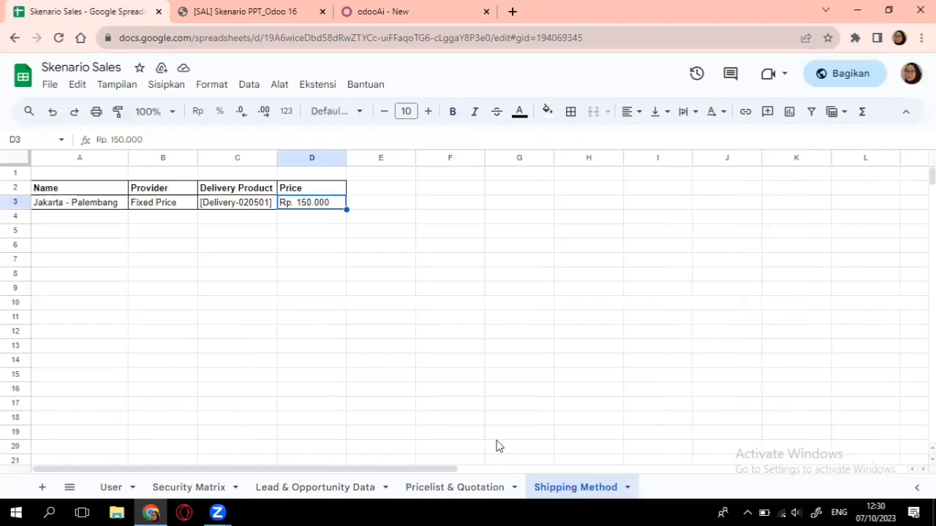
click(100, 208)
double_click(110, 201)
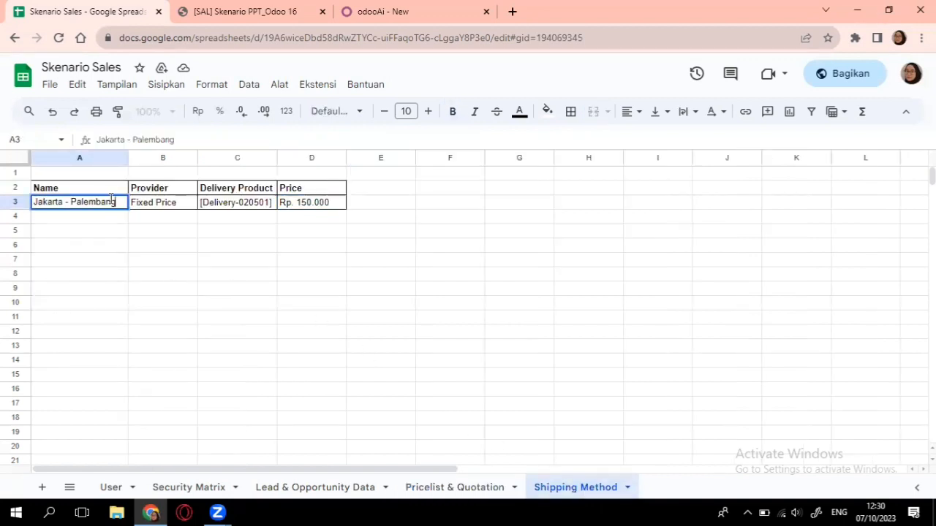
drag(117, 198, 2, 202)
key(ctrl+c)
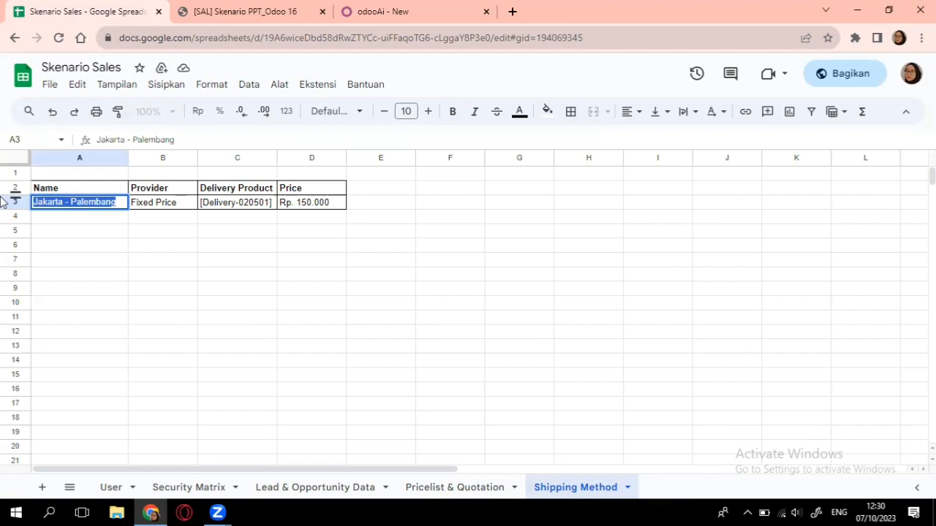
click(441, 11)
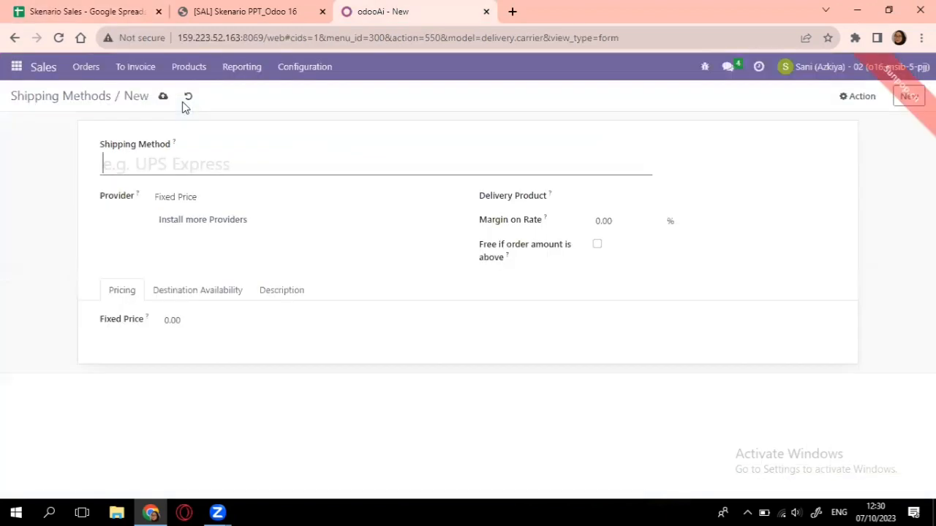
key(ctrl+v)
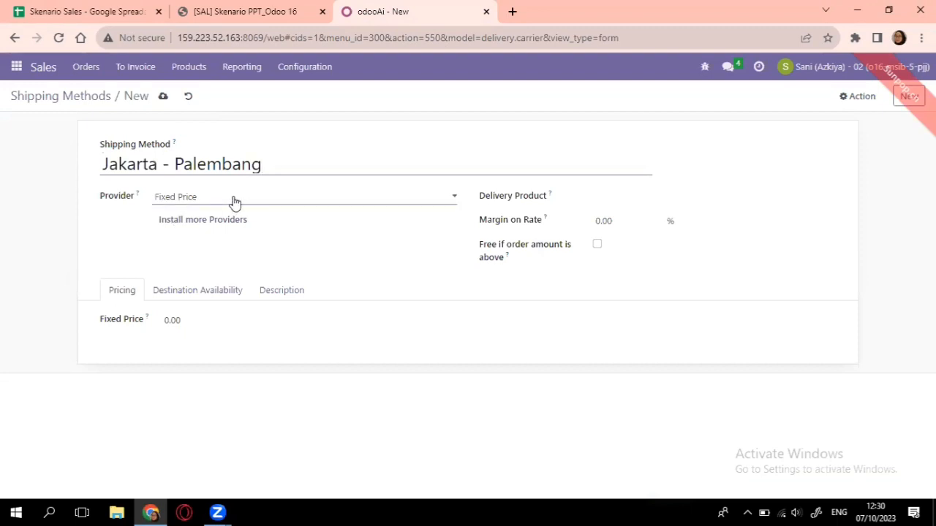
click(234, 199)
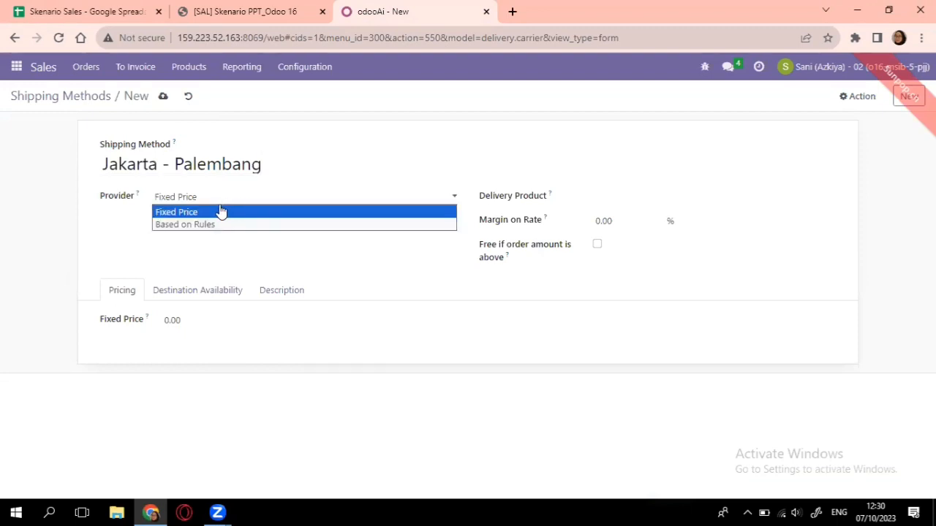
Create "[Delivery-020501]", copied from the spreadsheet's Shipping Method sheet, as the delivery product of the Jakarta - Palembang shipping method.
click(117, 10)
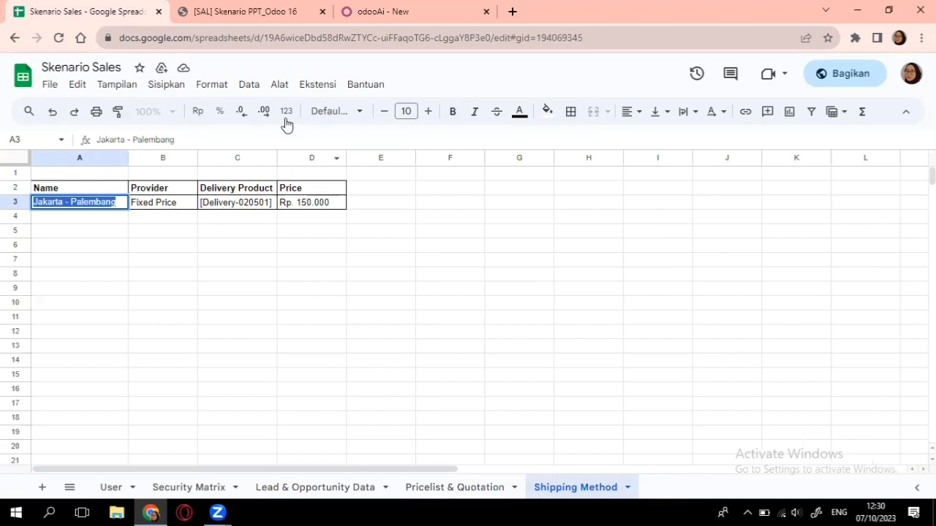
click(269, 206)
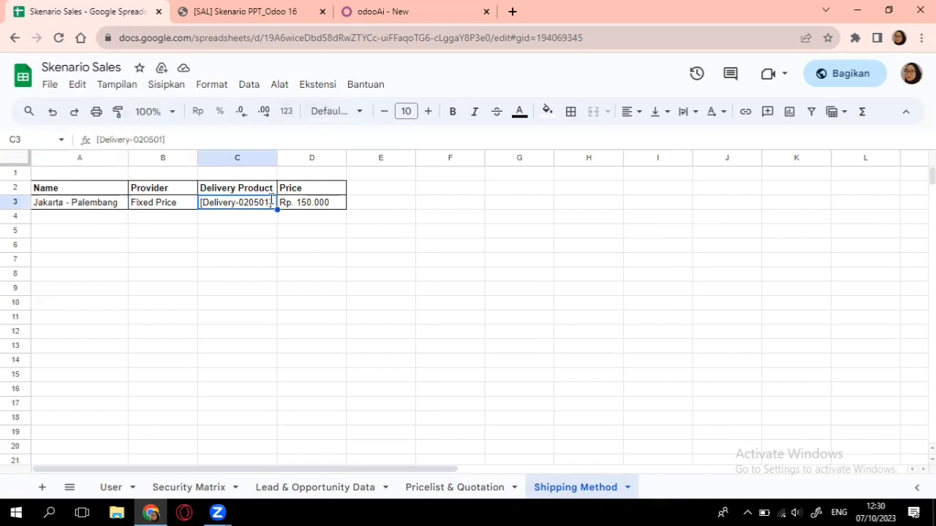
double_click(271, 201)
key(ctrl+a)
key(ctrl+c)
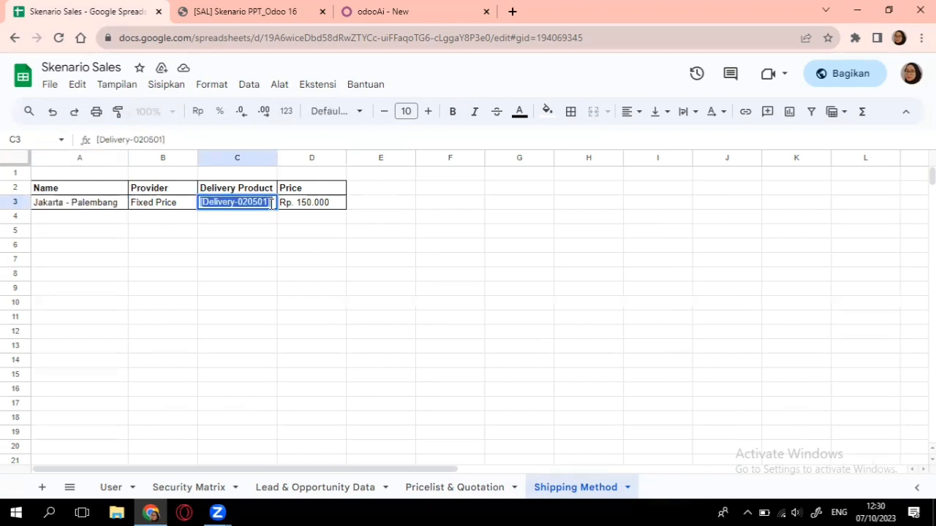
key(ctrl+Tab)
key(ctrl+Tab)
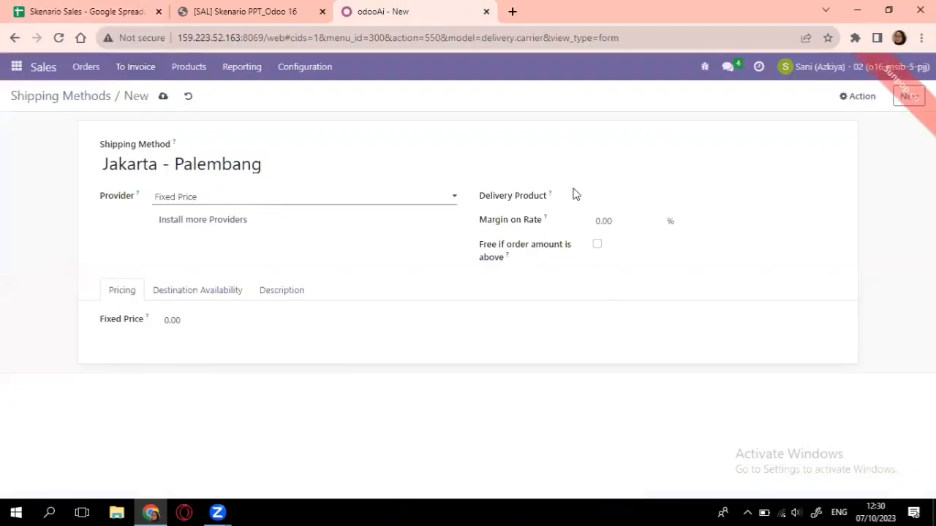
click(608, 195)
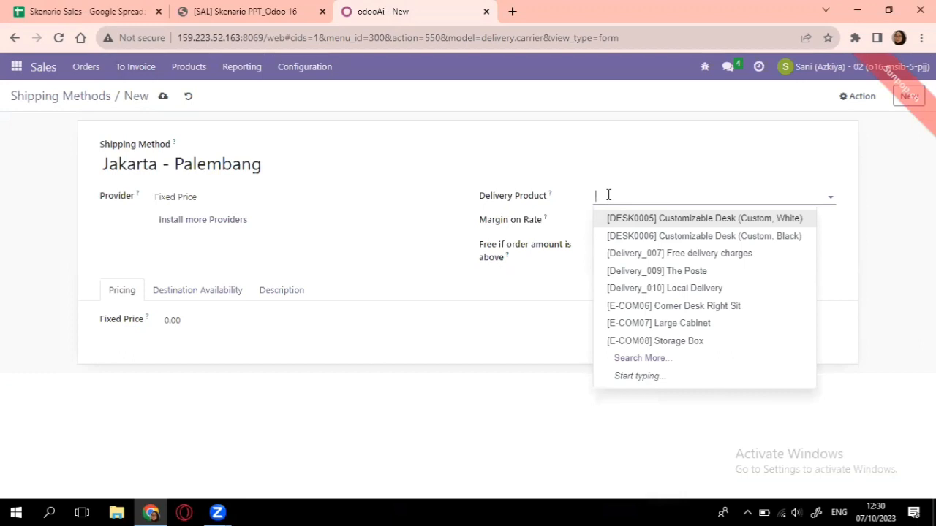
key(ctrl+v)
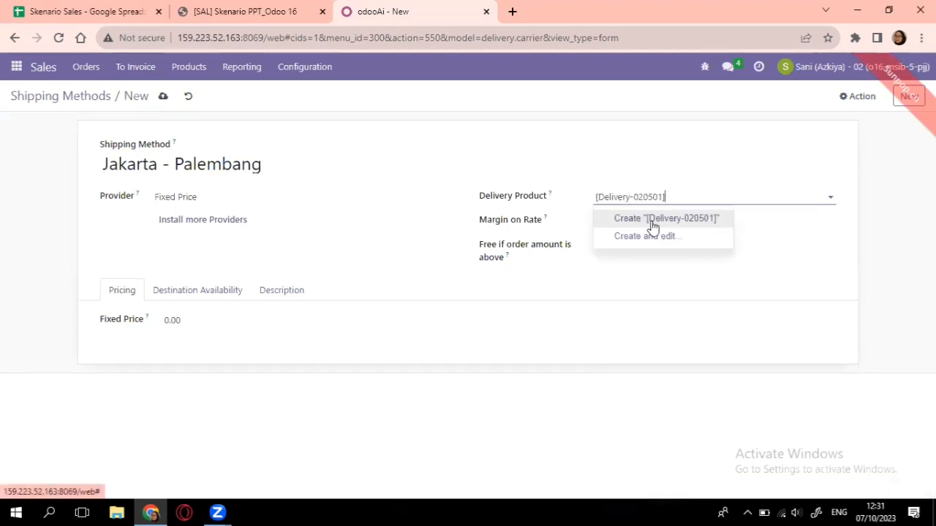
click(664, 219)
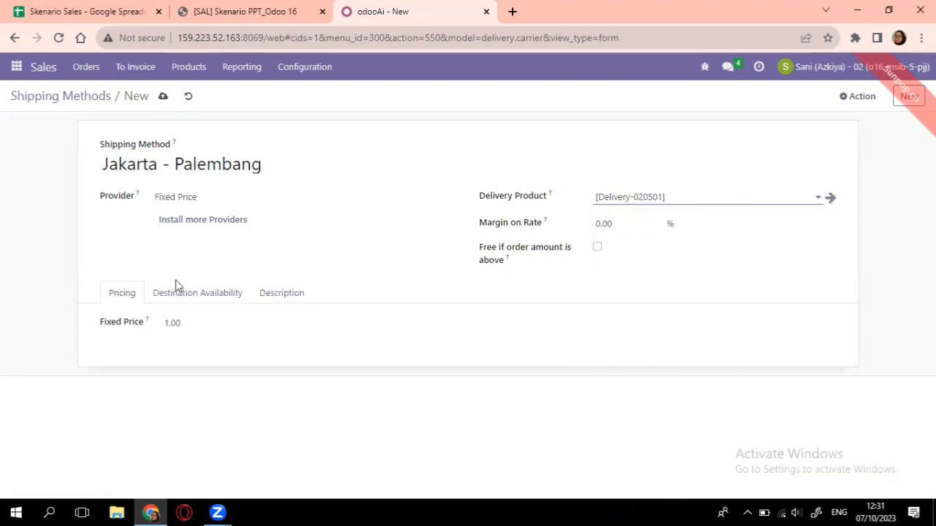
Check the price in the spreadsheet, set the shipping method's fixed price to 150000, and save it.
click(76, 11)
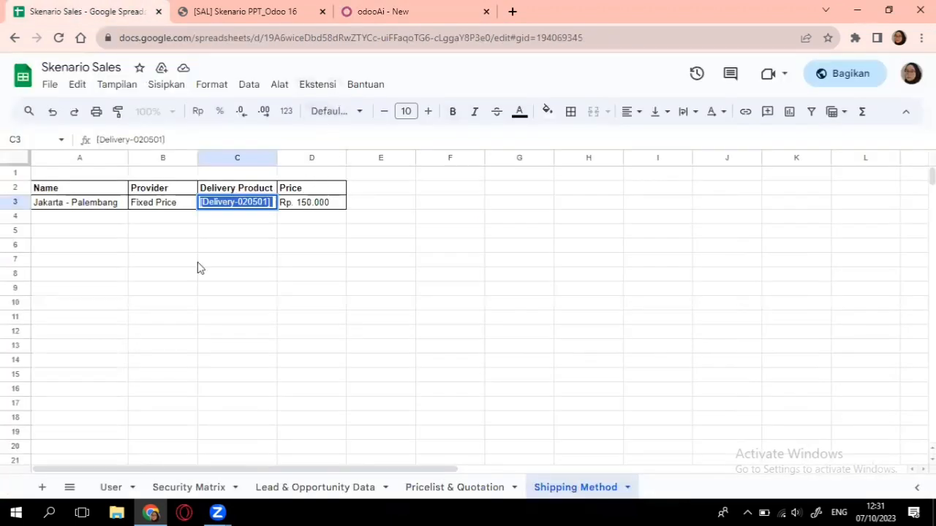
key(ctrl+shift+Tab)
click(180, 322)
text(150000)
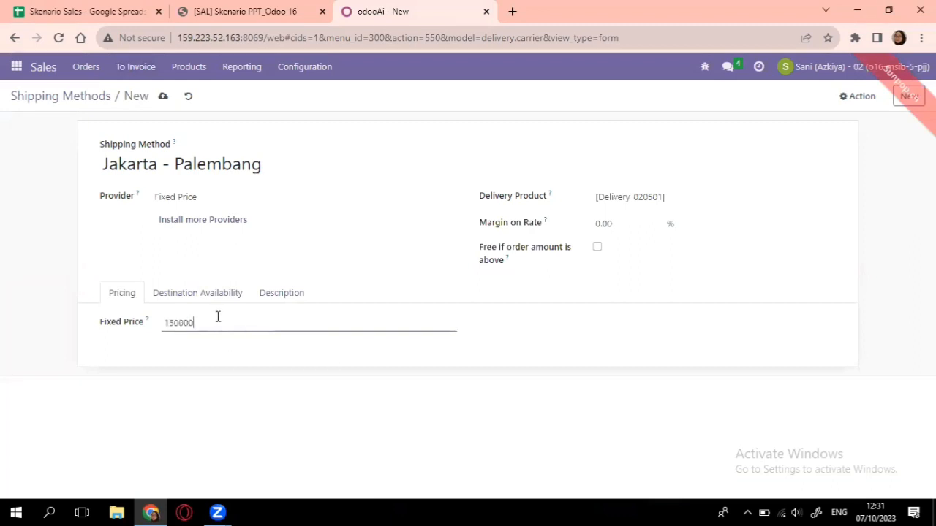
click(351, 255)
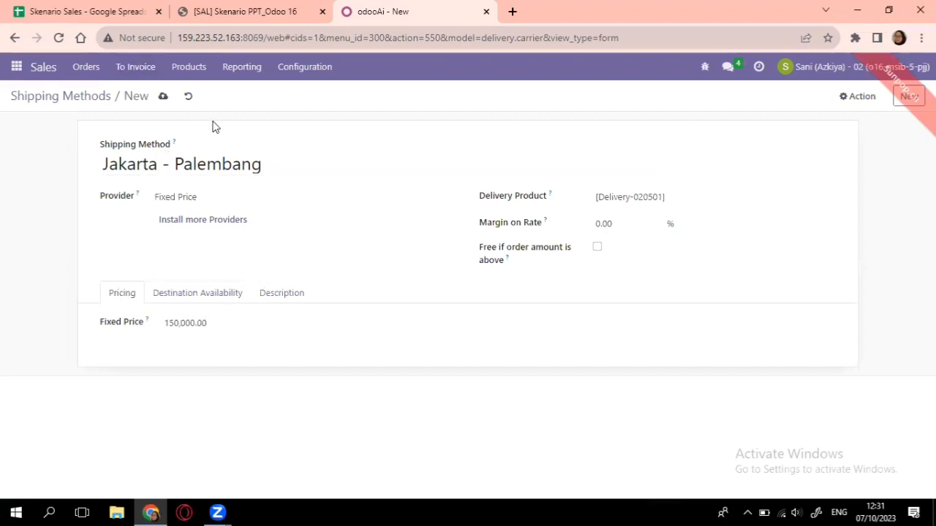
click(163, 96)
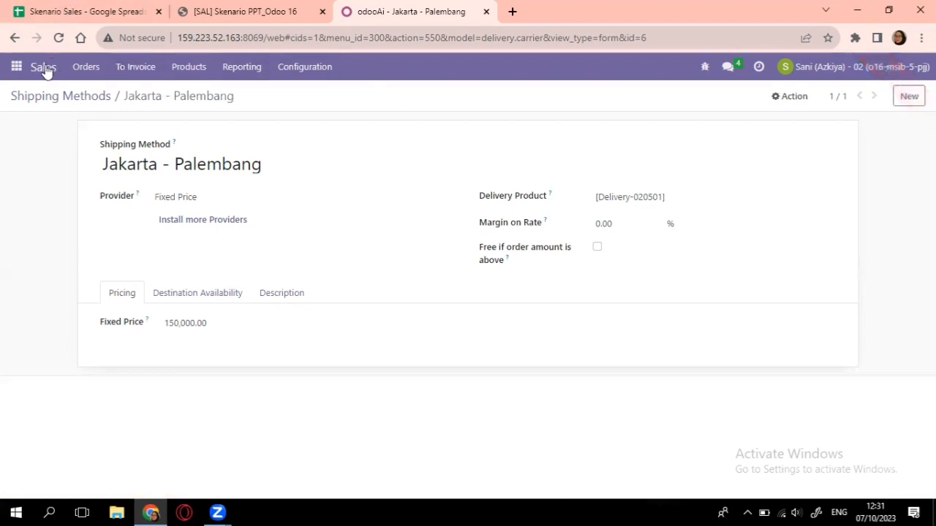
Start a new sales quotation and, following the spreadsheet's Pricelist & Quotation sheet, choose PT. PALING SUHU - 02 as the customer.
click(87, 67)
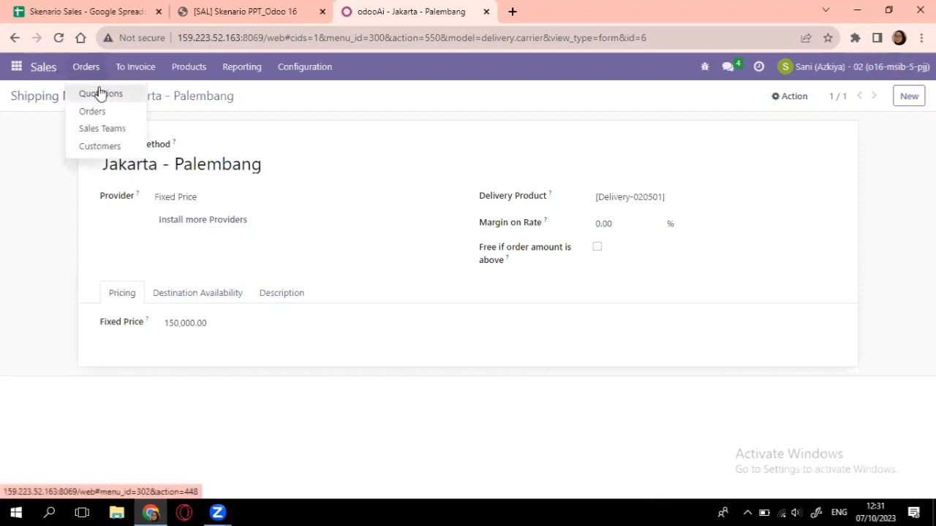
click(100, 93)
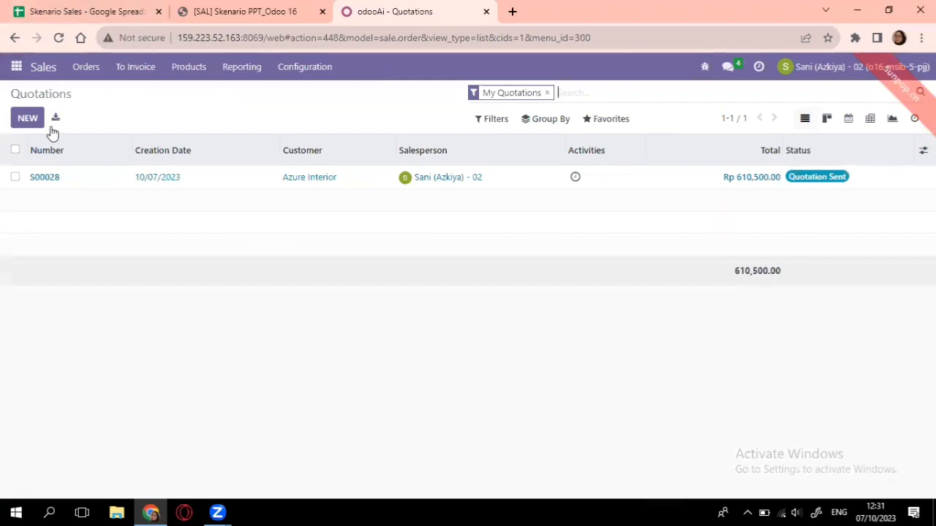
click(29, 119)
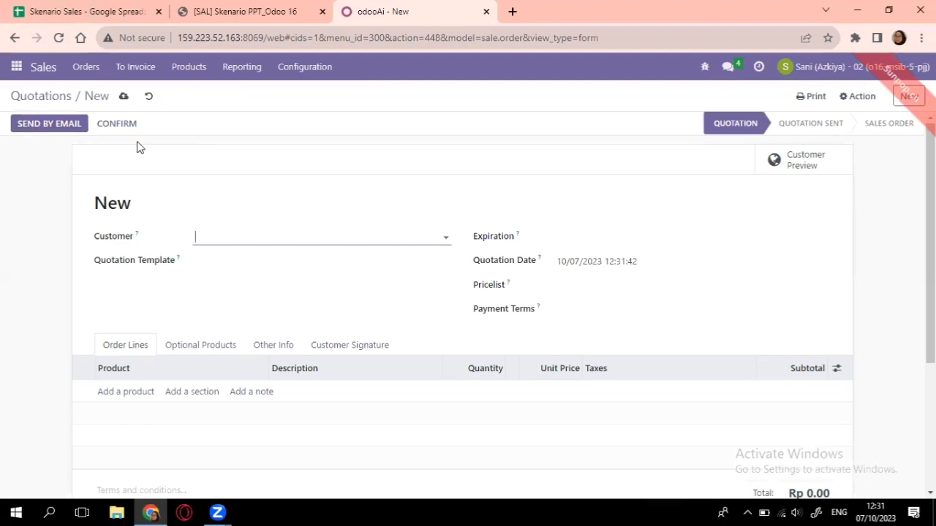
click(109, 9)
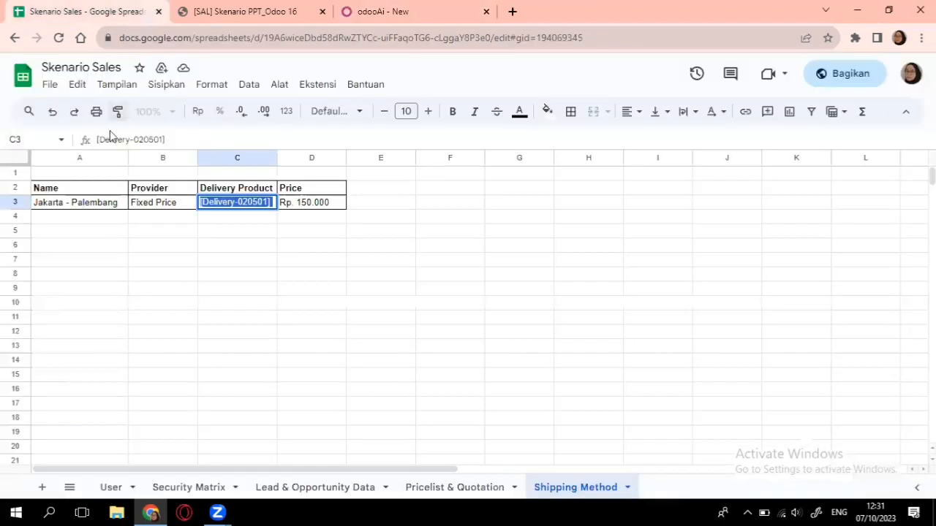
click(433, 486)
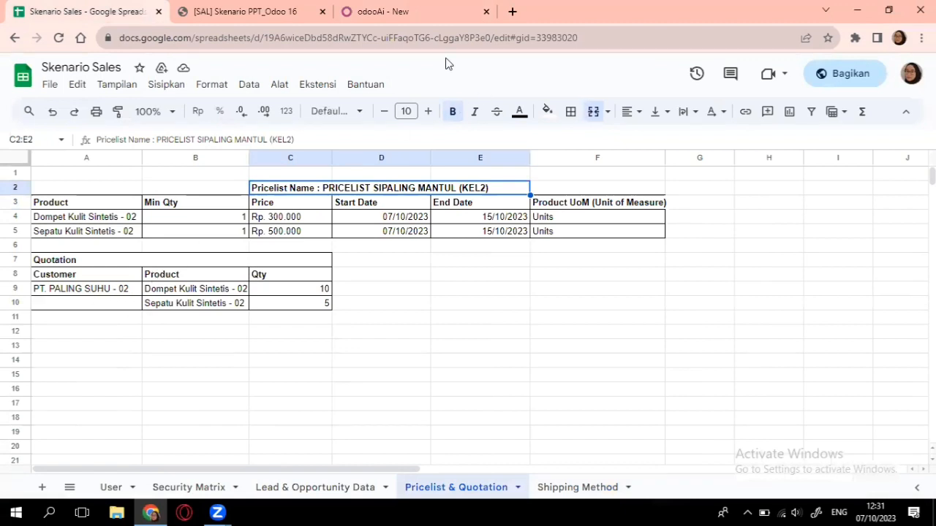
click(409, 11)
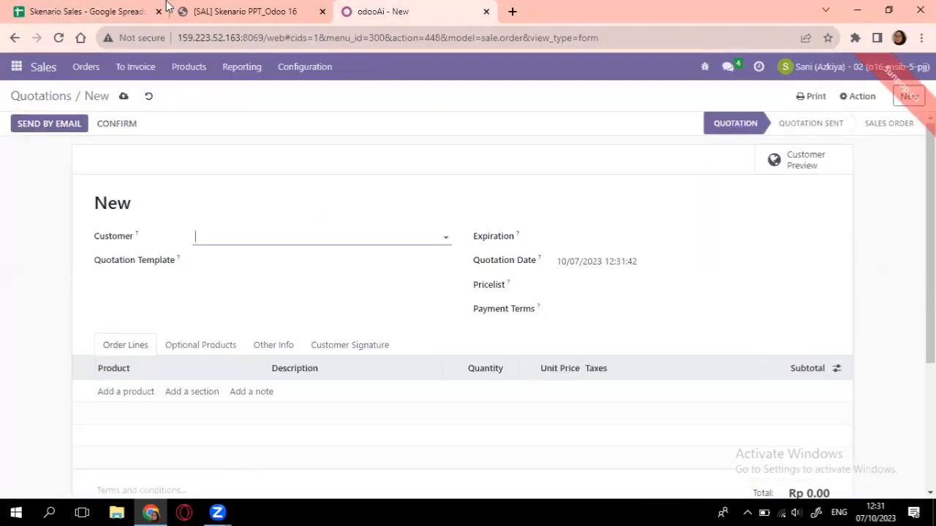
click(431, 242)
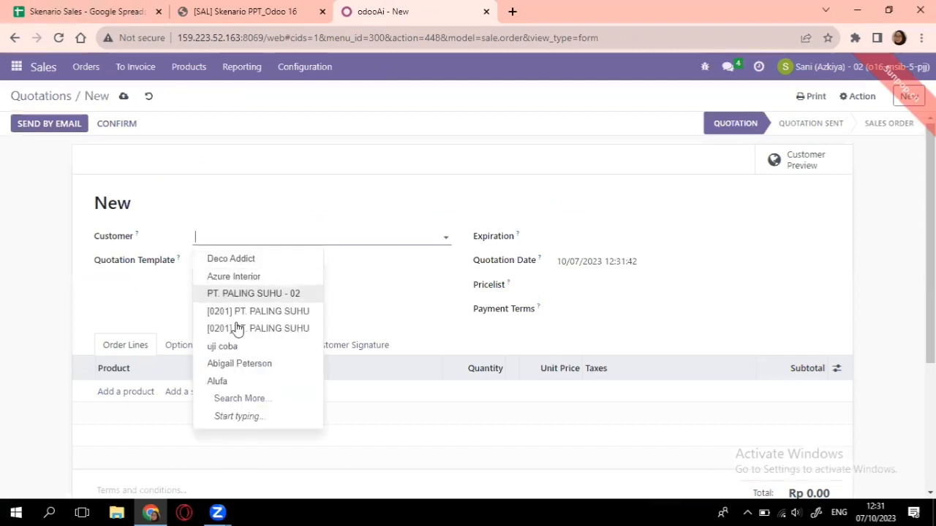
click(266, 296)
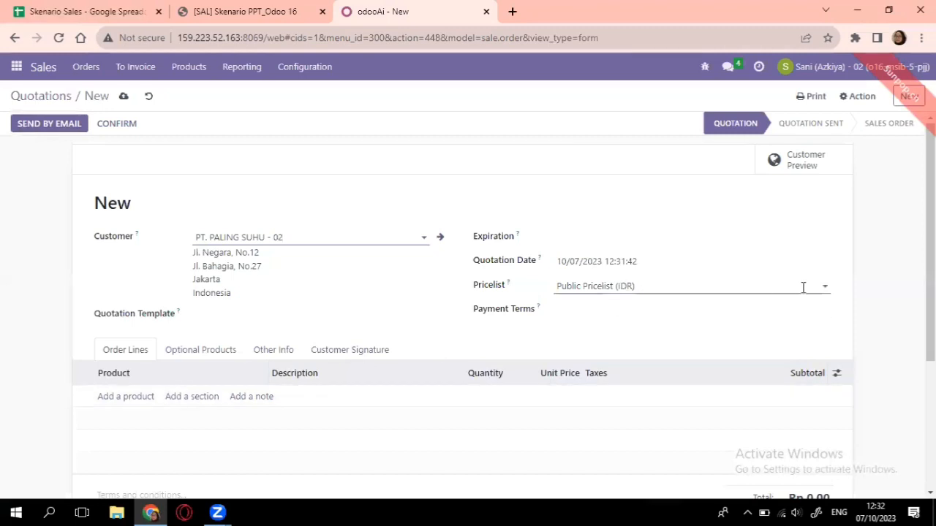
Set the quotation's pricelist to PRICELIST SIPALING MANTUL (KEL2) (IDR) and its payment terms to 30 Days.
click(803, 287)
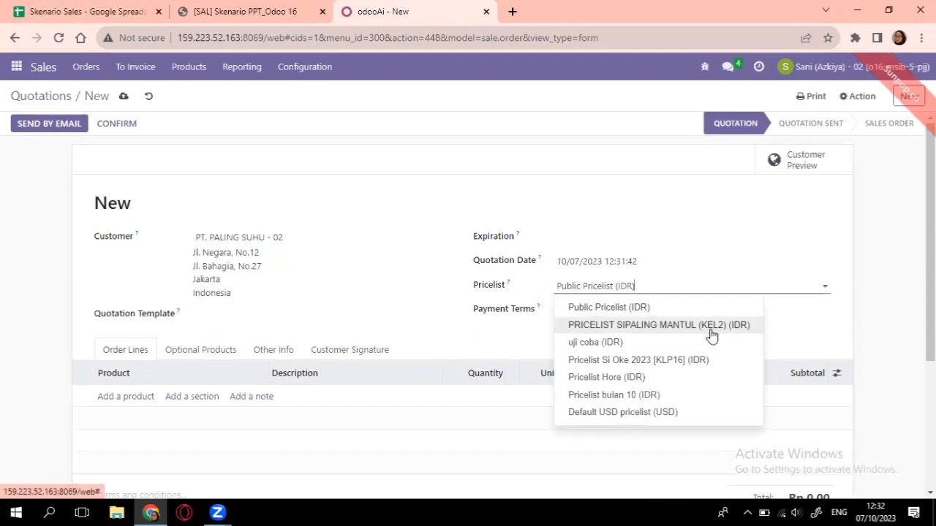
click(712, 325)
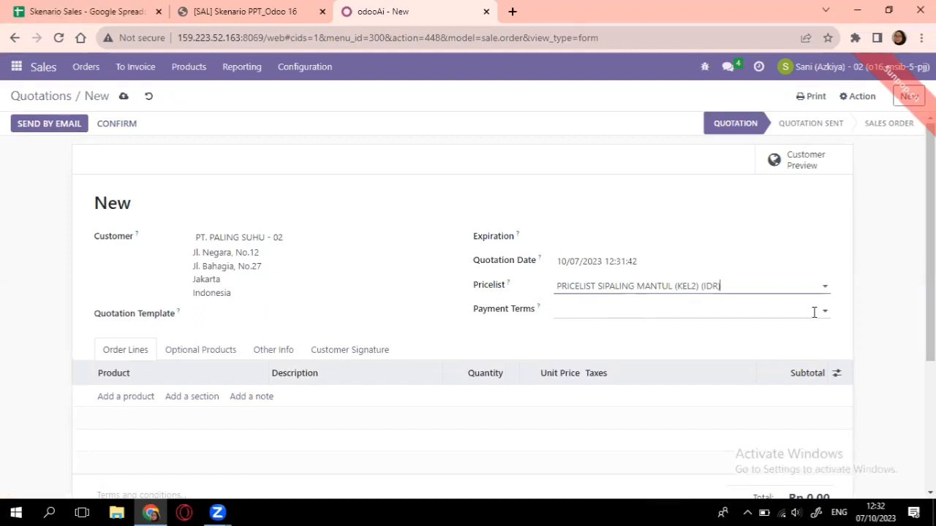
click(813, 313)
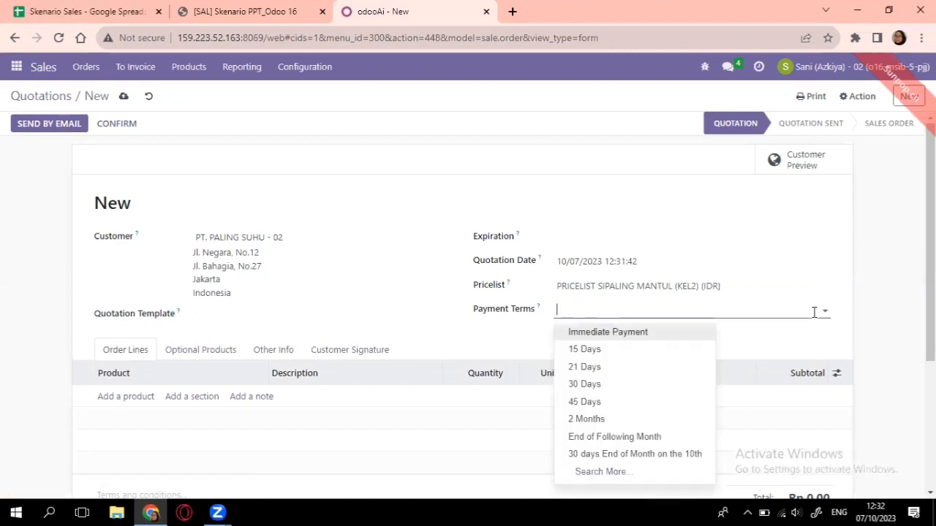
click(628, 388)
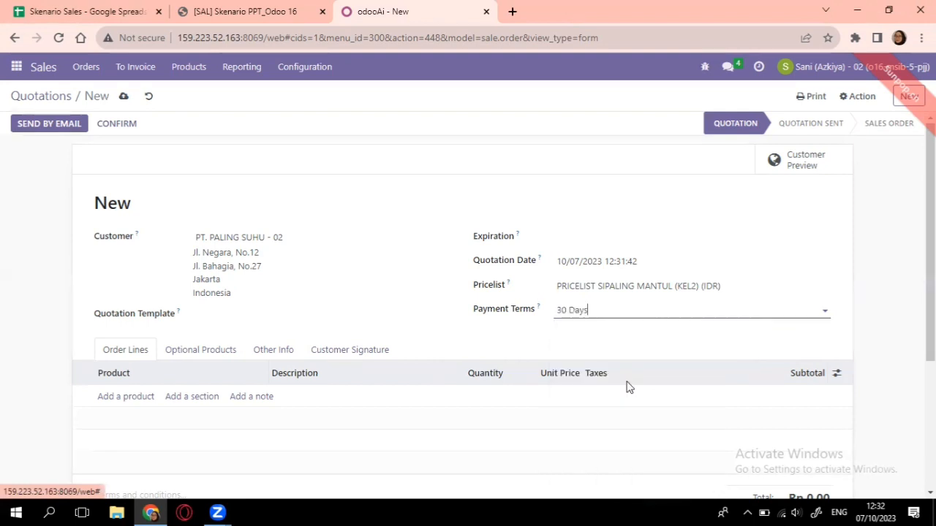
Add an order line for Dompet Kulit Sintetis - 02, found by searching the products for "dompet".
click(147, 399)
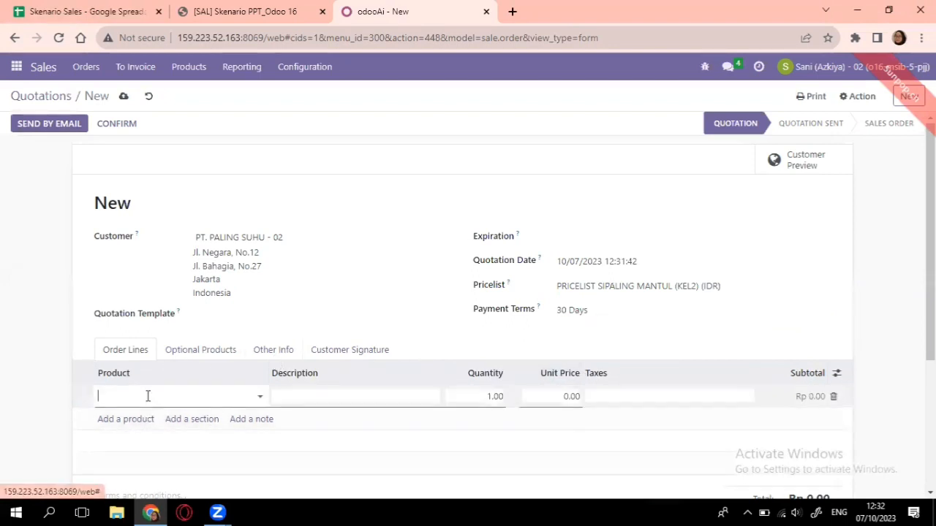
click(261, 399)
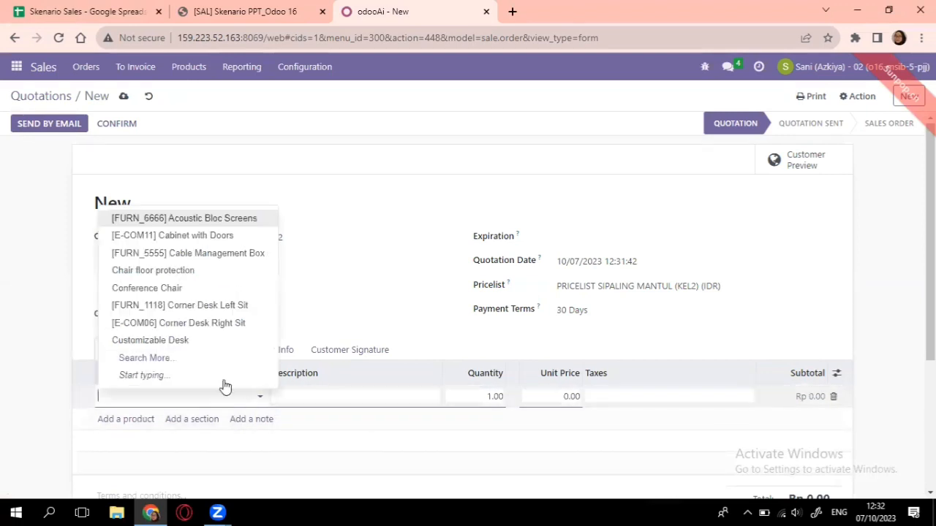
click(100, 12)
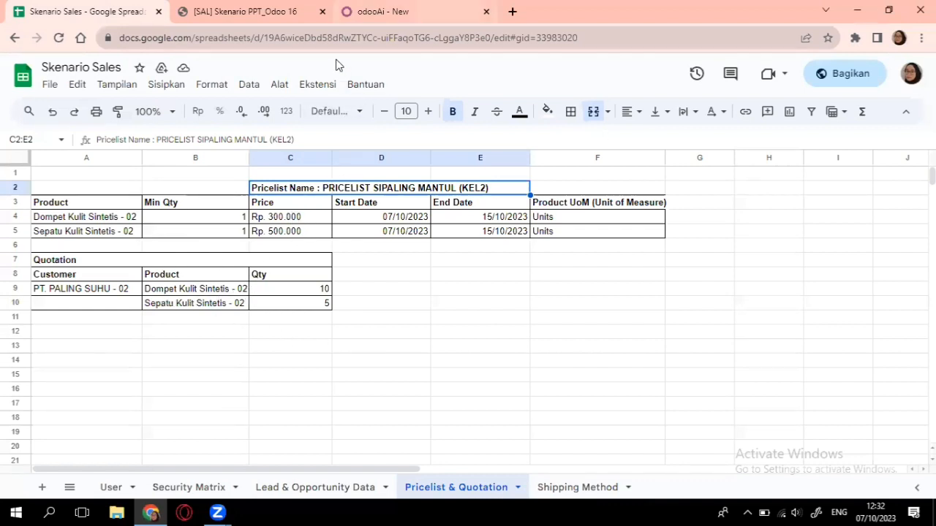
click(386, 11)
click(259, 400)
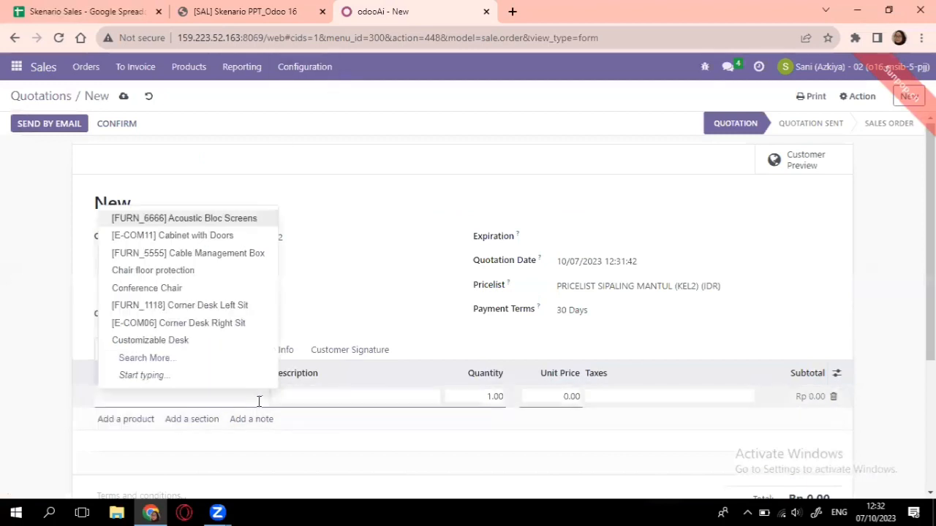
click(202, 360)
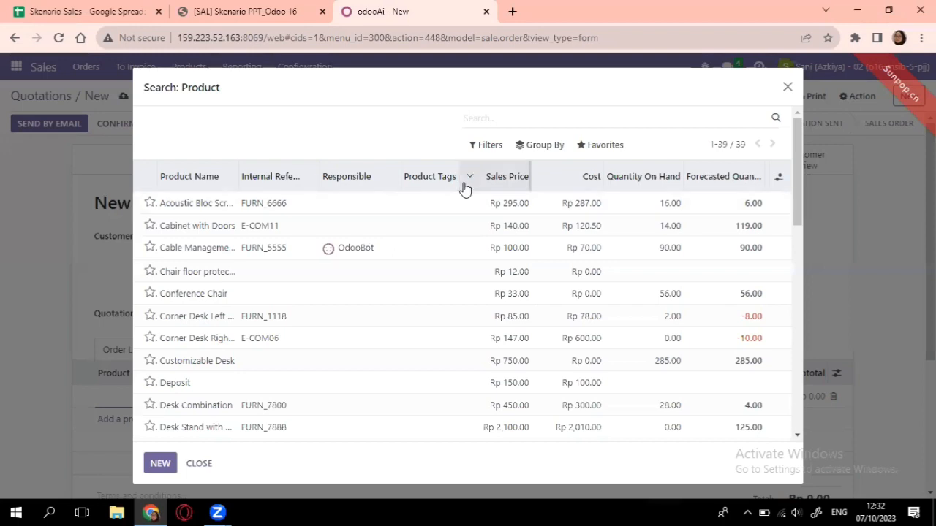
text(dompet)
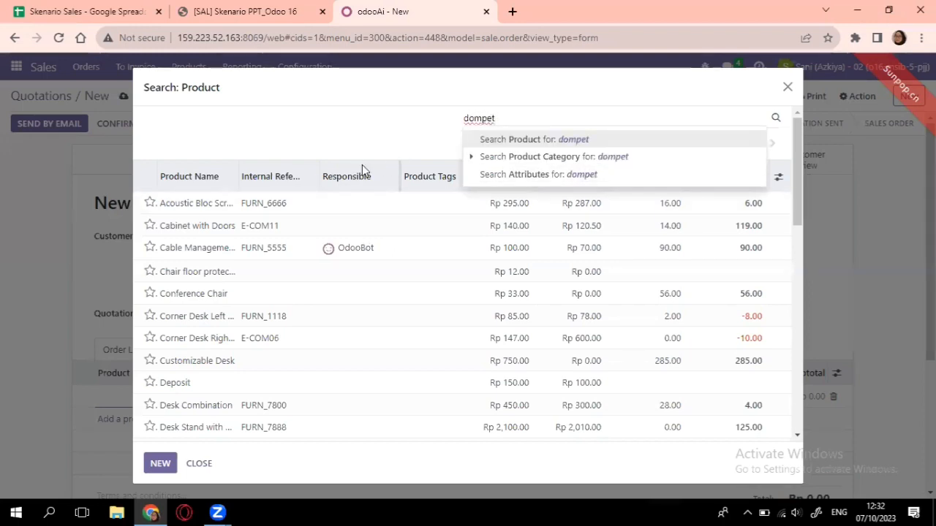
key(Return)
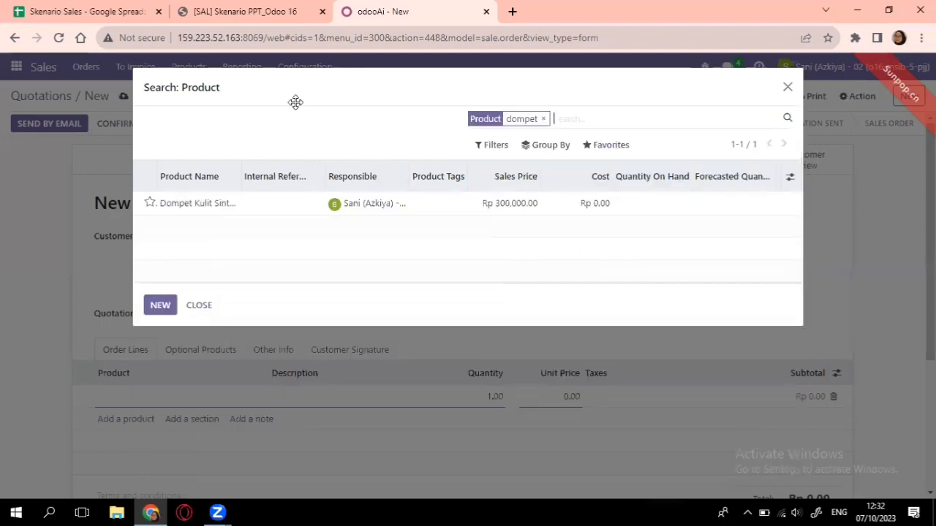
click(354, 205)
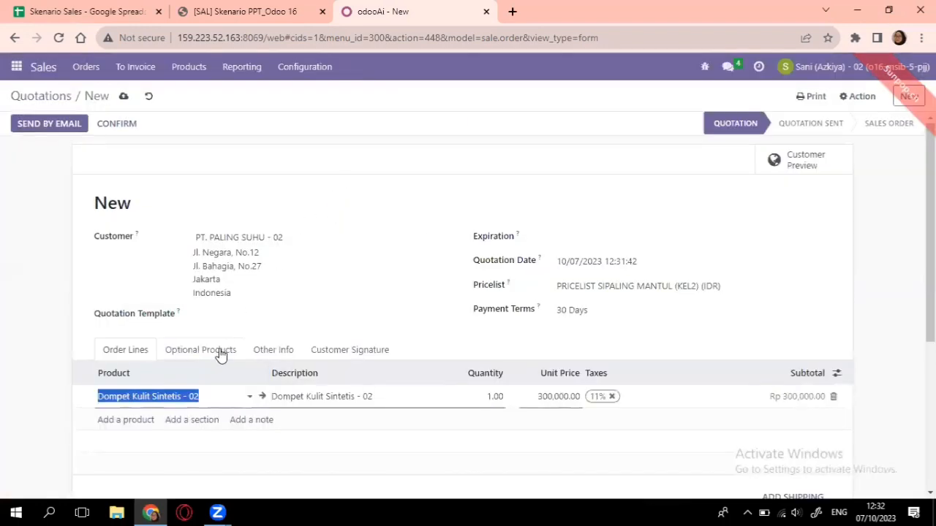
Add a second order line for Sepatu Kulit Sintetis - 02, found by searching the products for "sepatu".
click(142, 420)
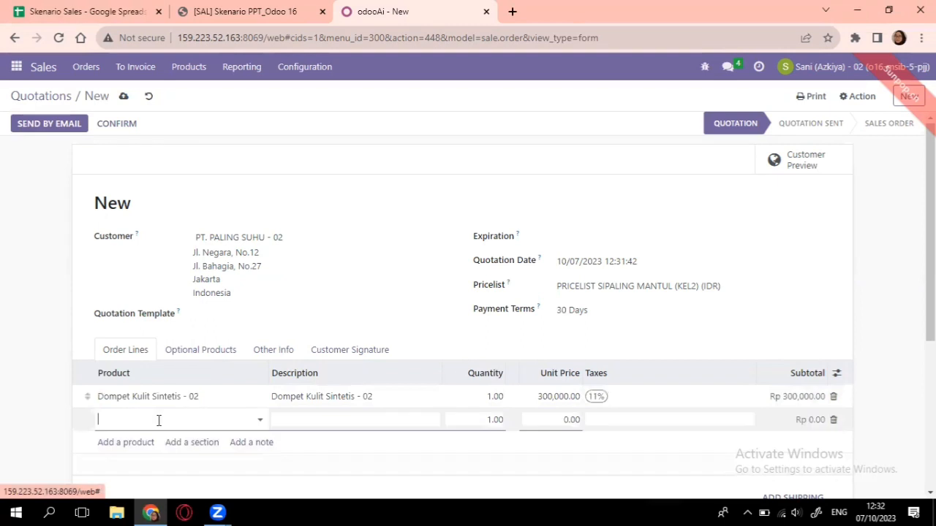
click(259, 420)
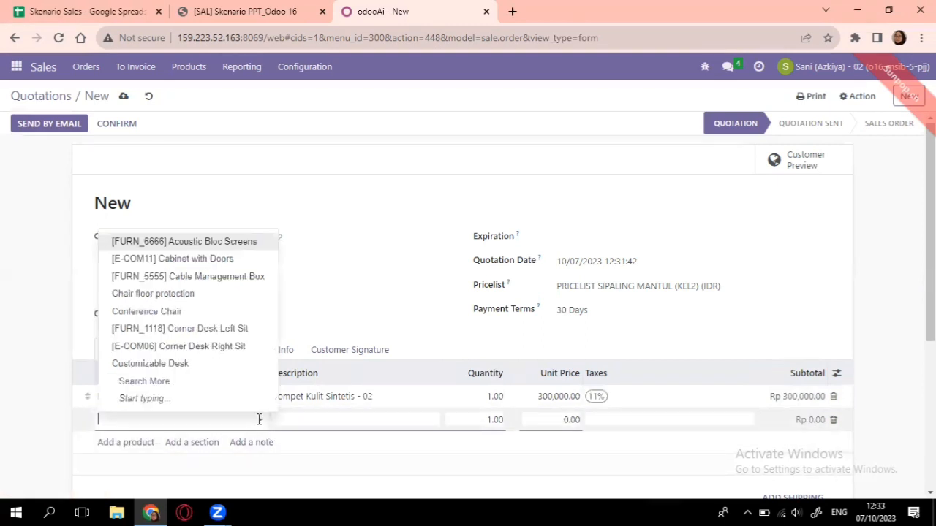
click(201, 381)
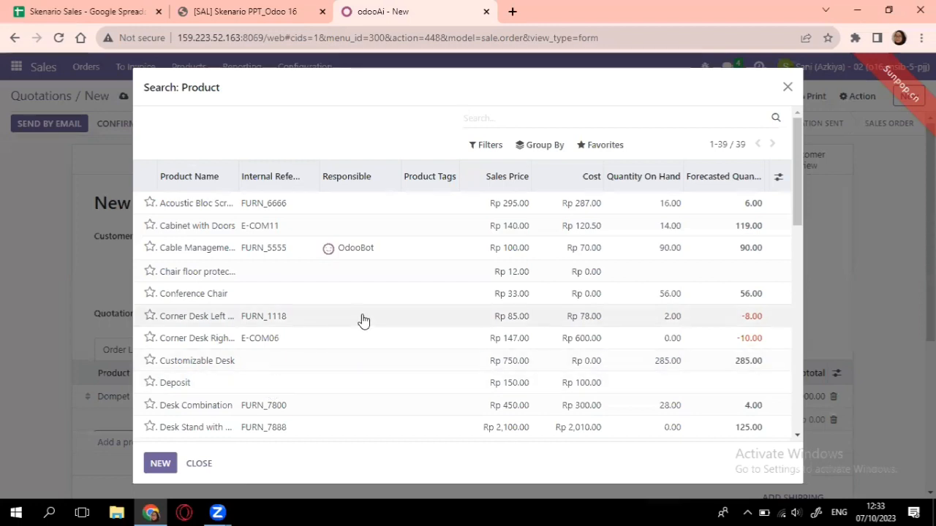
text(sepatu)
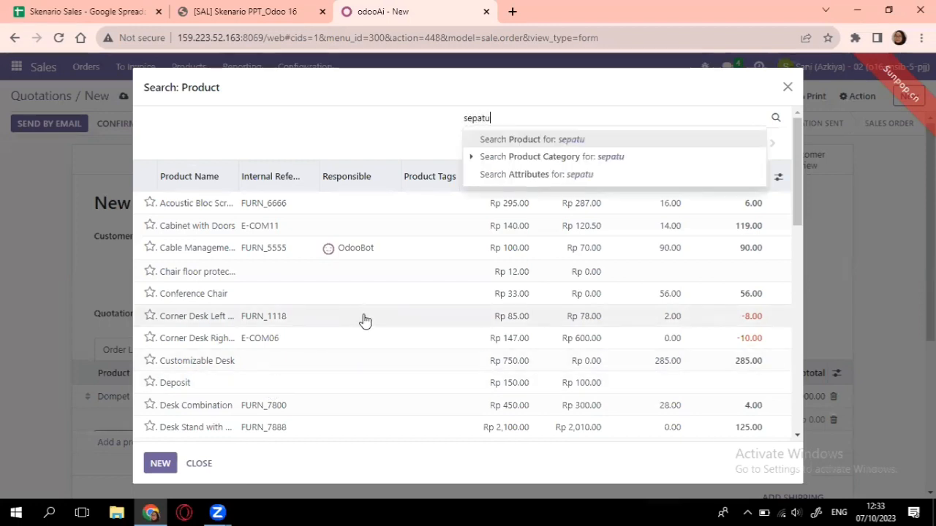
key(Return)
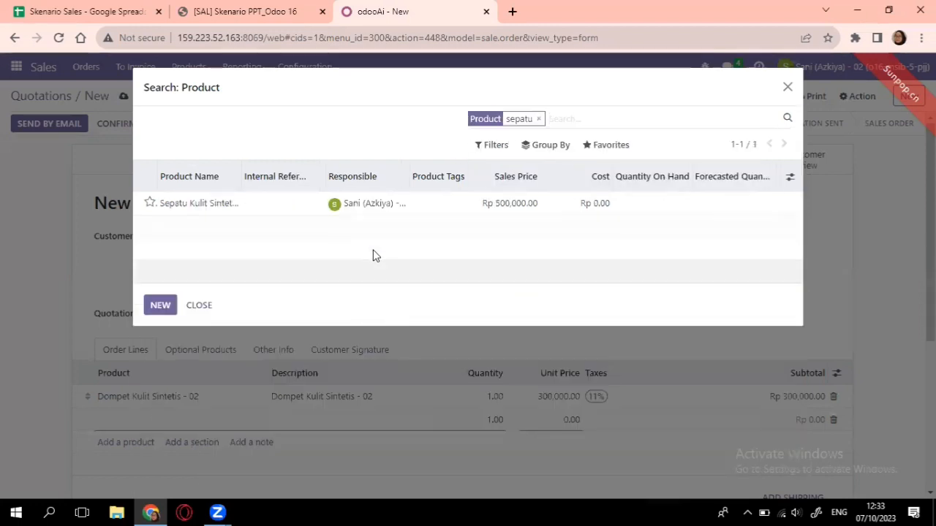
click(370, 203)
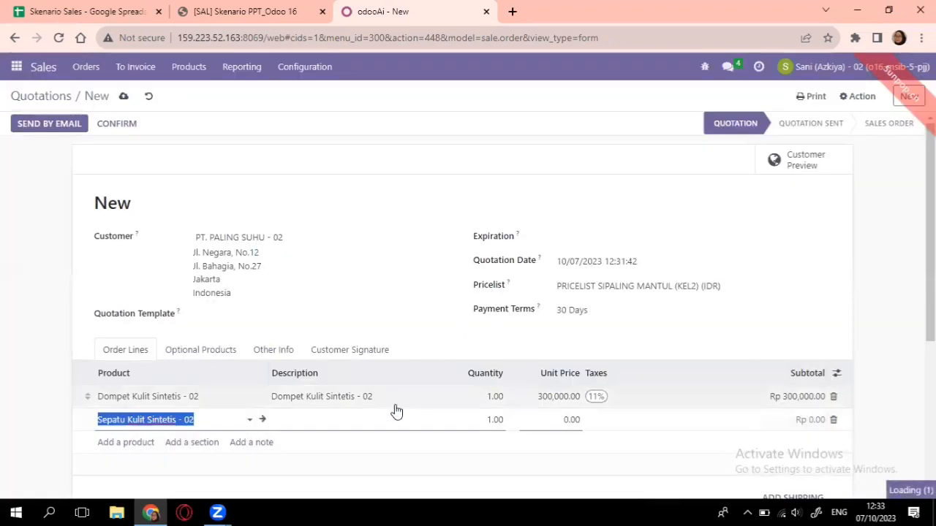
click(373, 457)
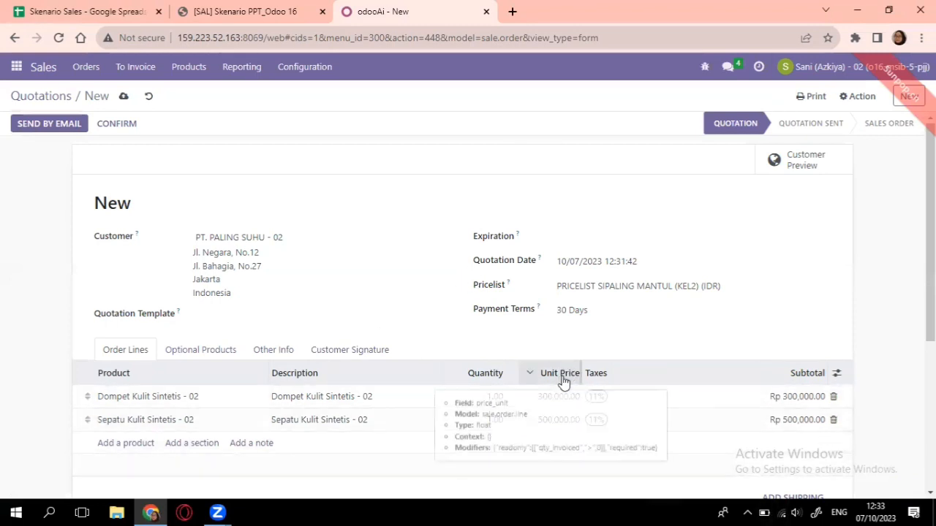
Following the spreadsheet's quotation table, set the order quantities to 10 for Dompet Kulit Sintetis - 02 and 5 for Sepatu Kulit Sintetis - 02.
scroll(726, 351, down, 2)
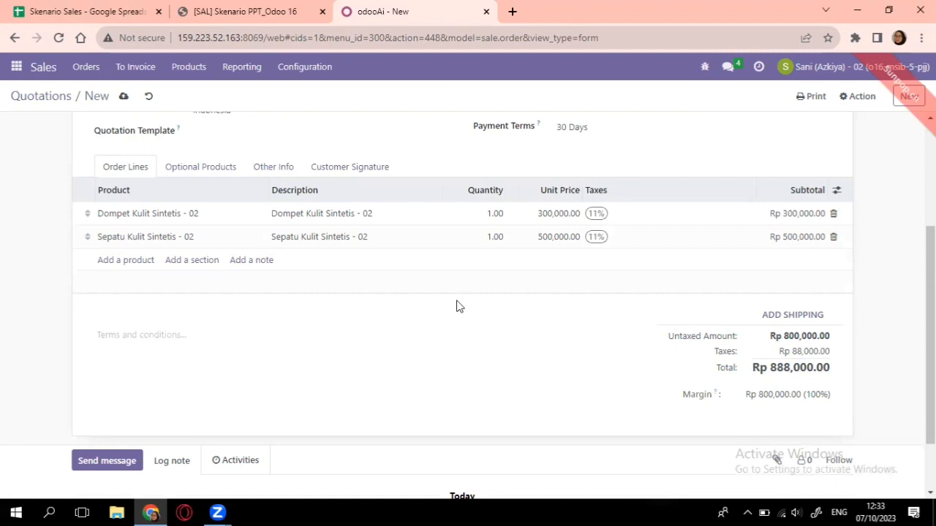
click(110, 5)
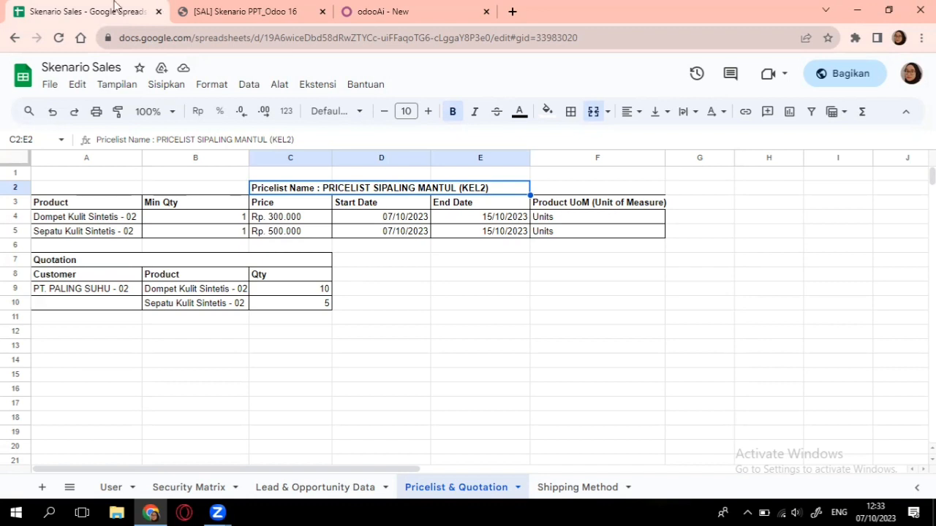
click(418, 11)
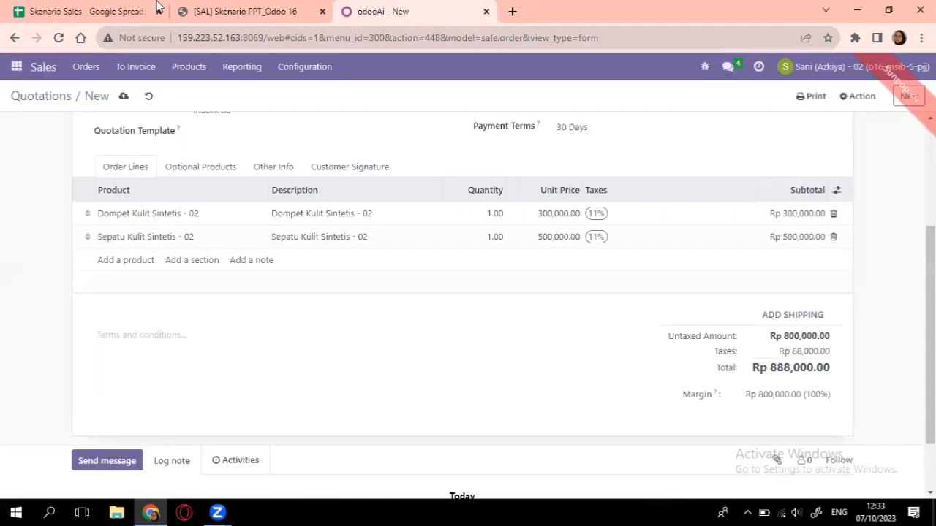
click(495, 213)
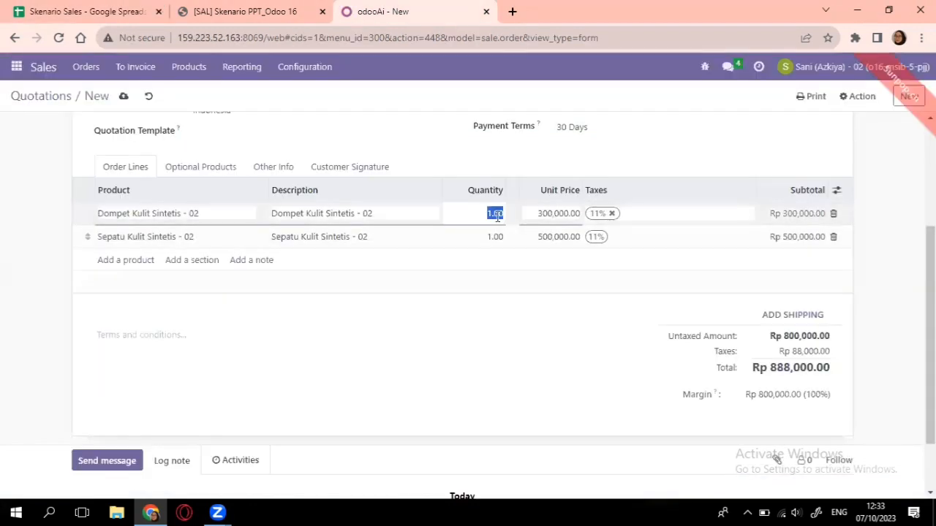
text(2)
text(0)
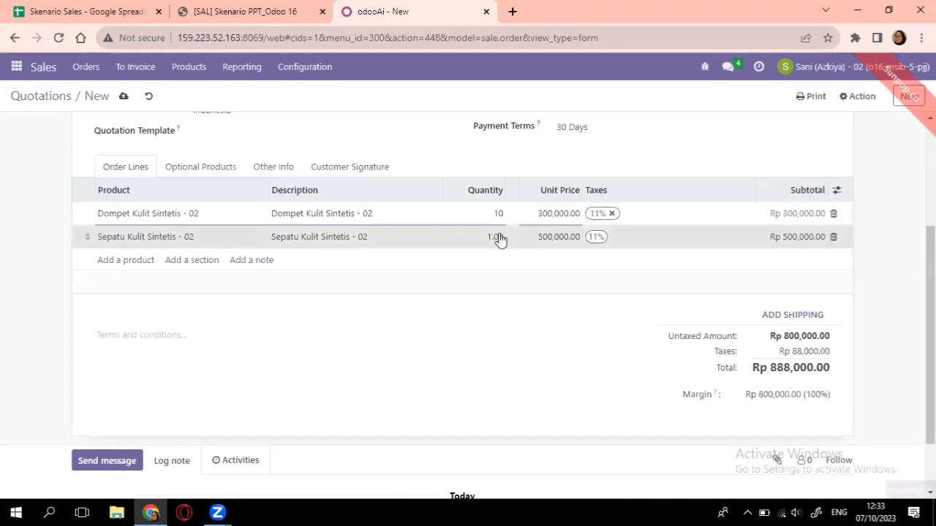
click(497, 236)
key(BackSpace)
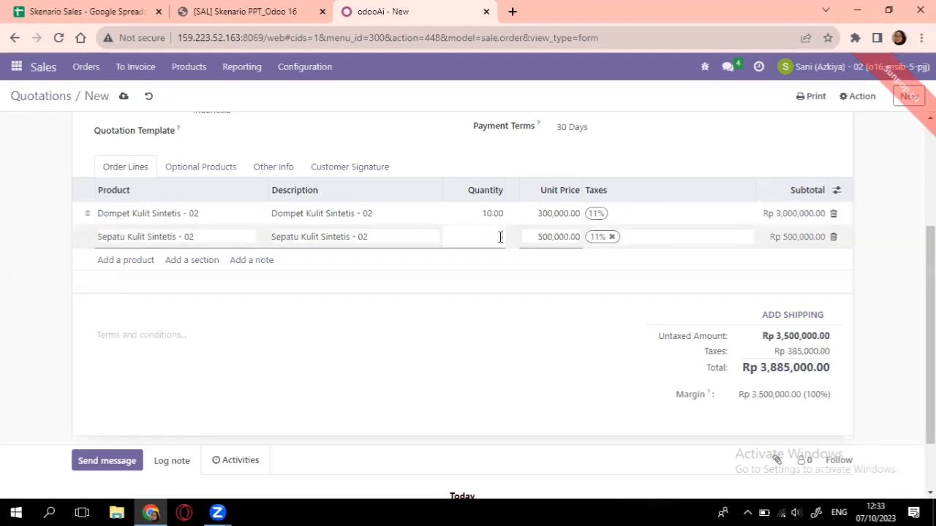
text(5)
click(497, 279)
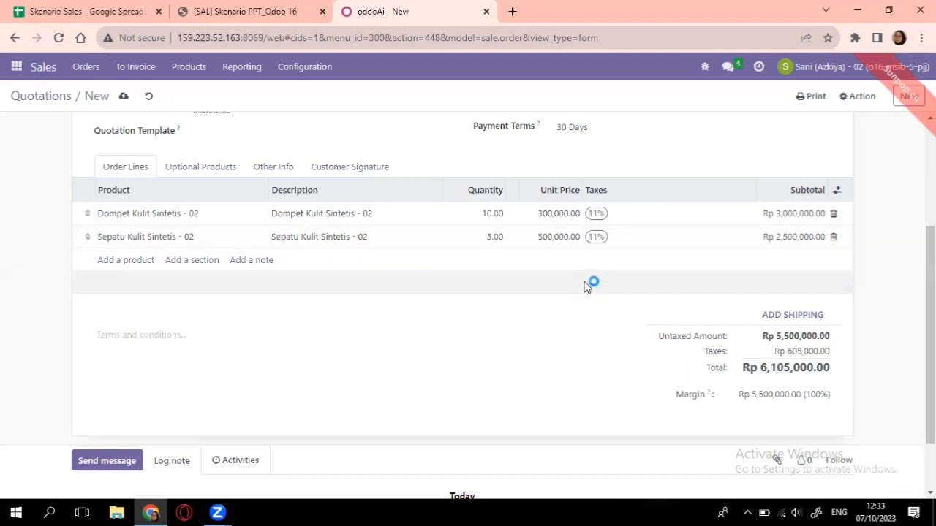
Add shipping to the quotation with the Jakarta - Palembang shipping method.
scroll(634, 282, up, 3)
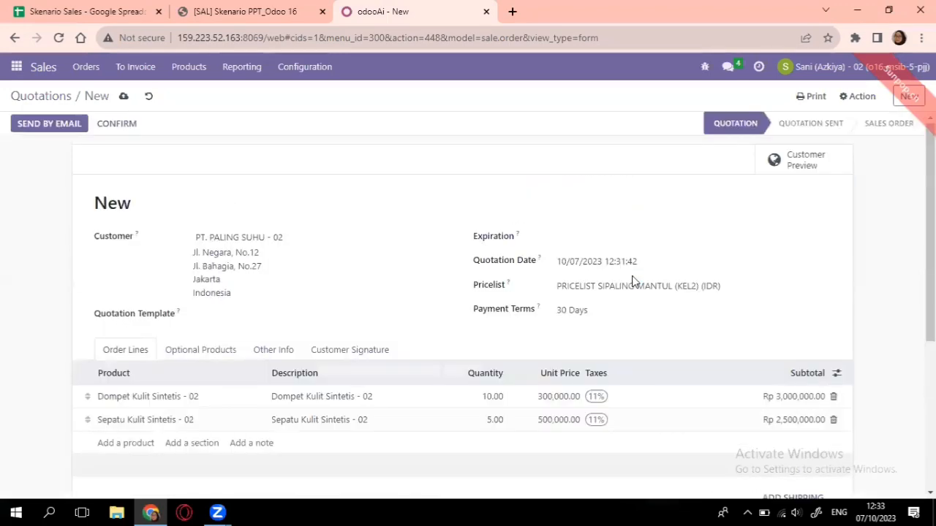
scroll(664, 272, down, 2)
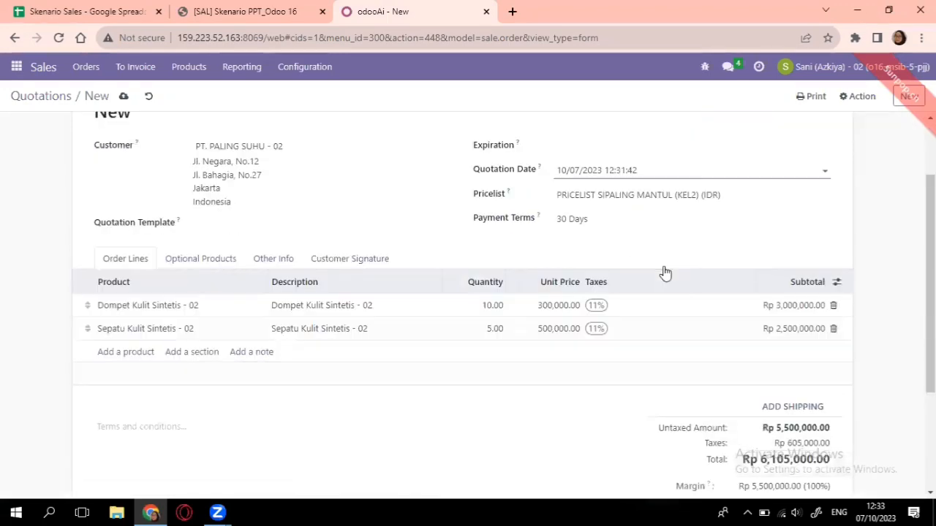
scroll(664, 272, down, 2)
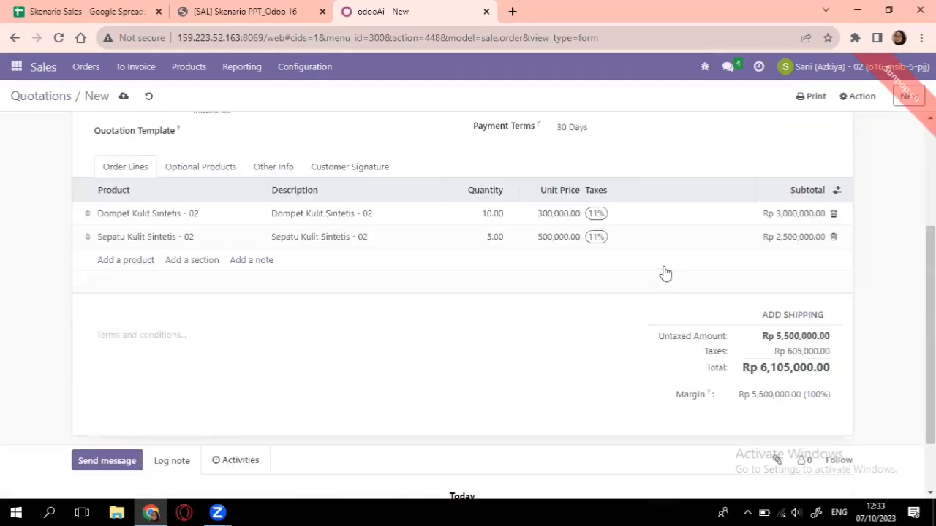
click(794, 315)
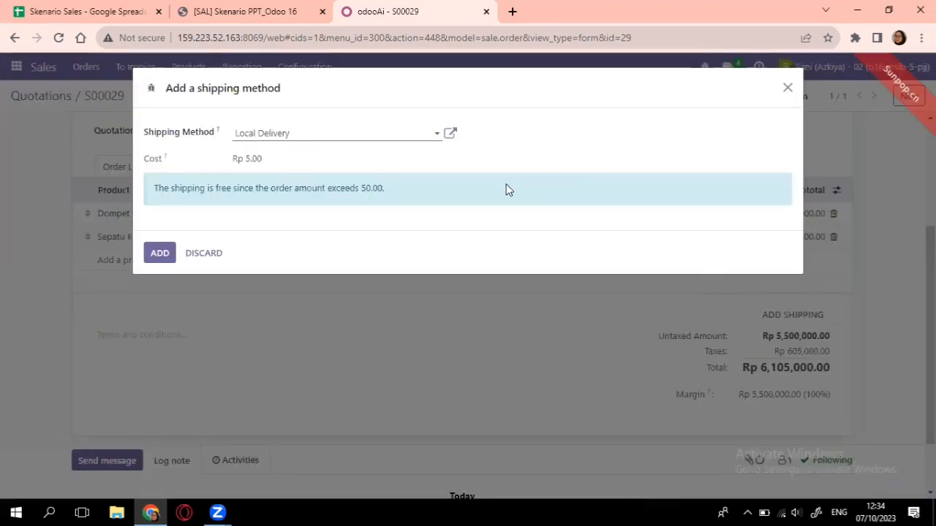
click(434, 137)
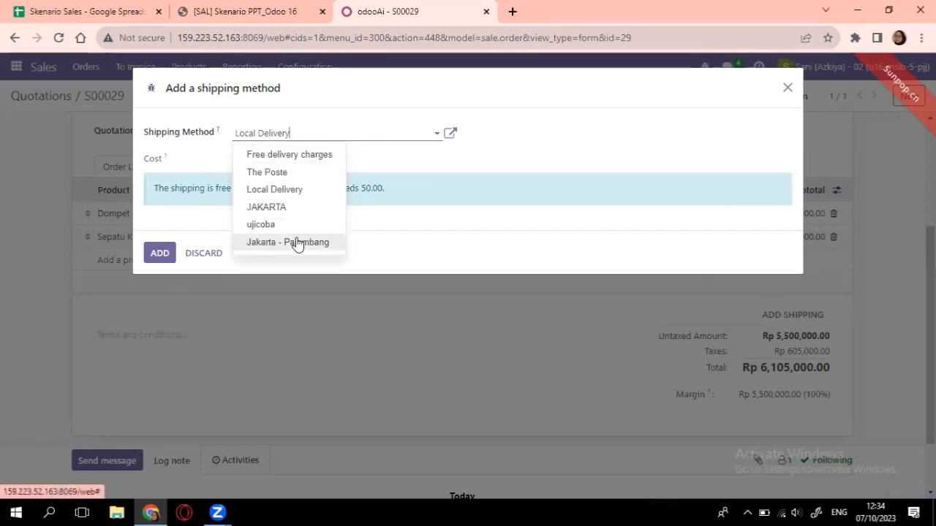
click(298, 243)
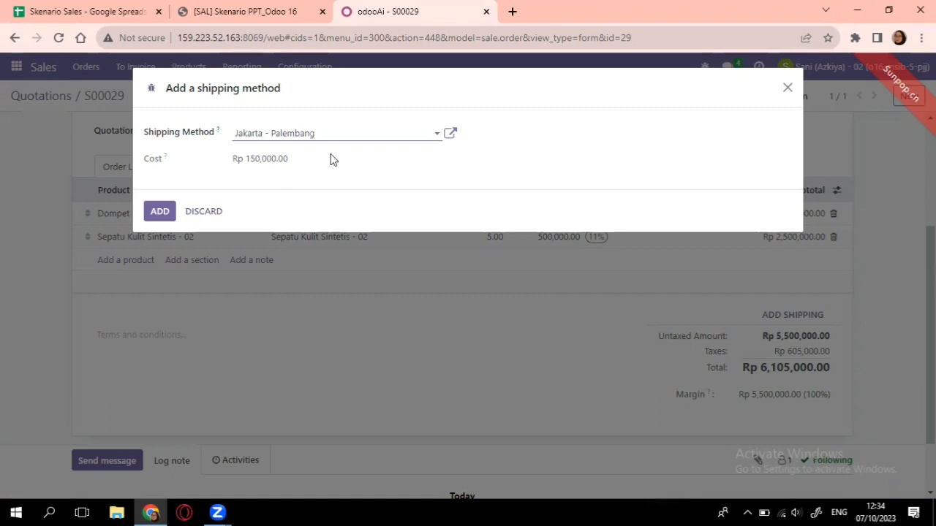
click(167, 213)
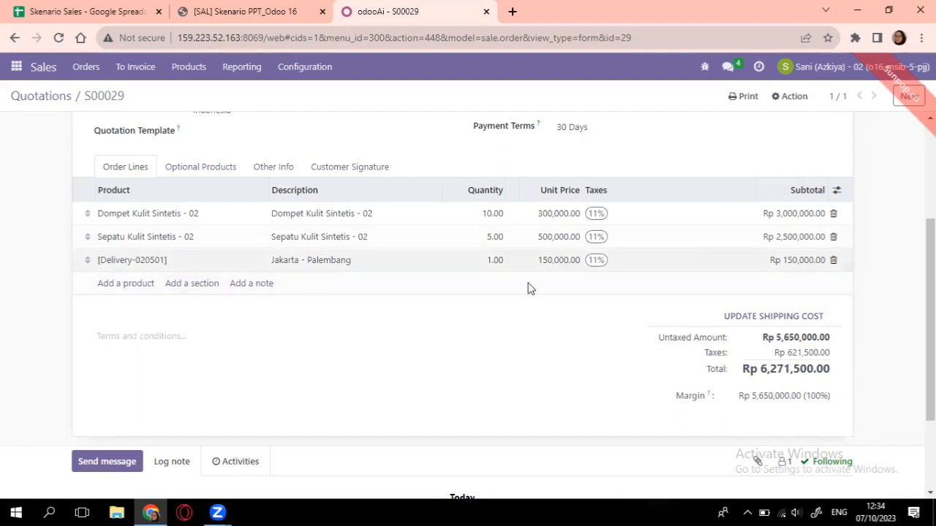
Review the quotation and send it by email to PT. PALING SUHU - 02 with the prepared message and PDF attachment.
scroll(538, 261, up, 3)
scroll(614, 275, down, 5)
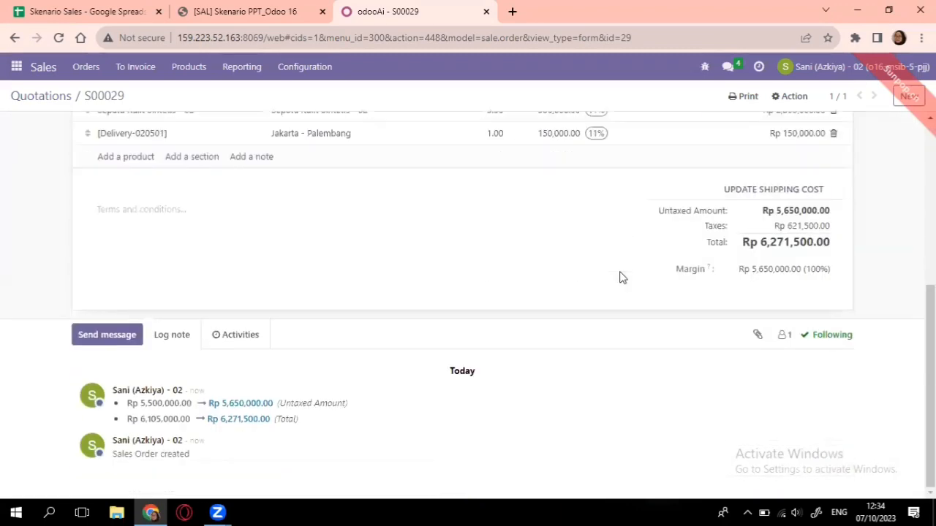
scroll(619, 276, up, 5)
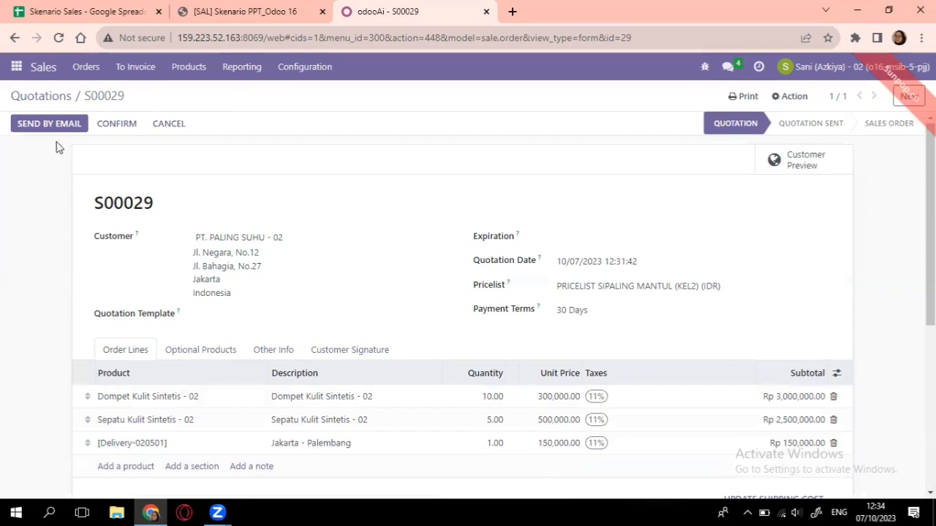
click(71, 124)
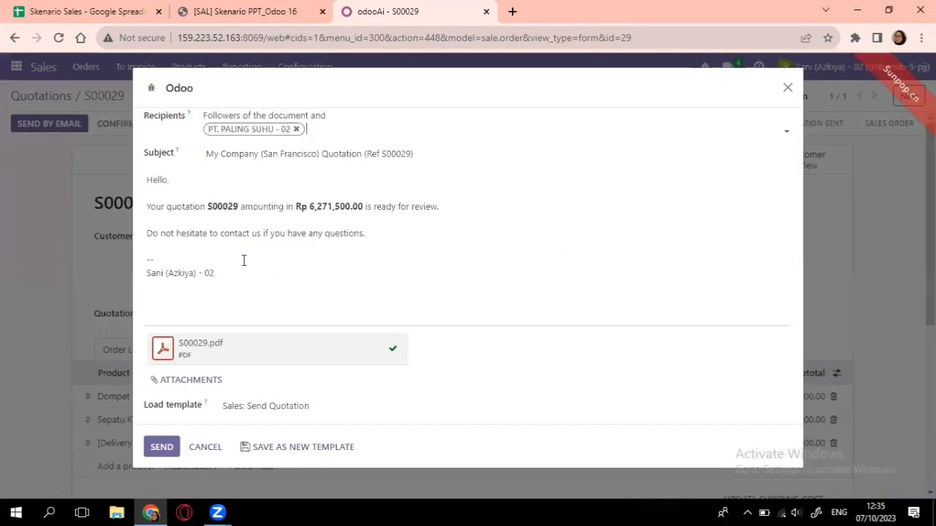
click(163, 449)
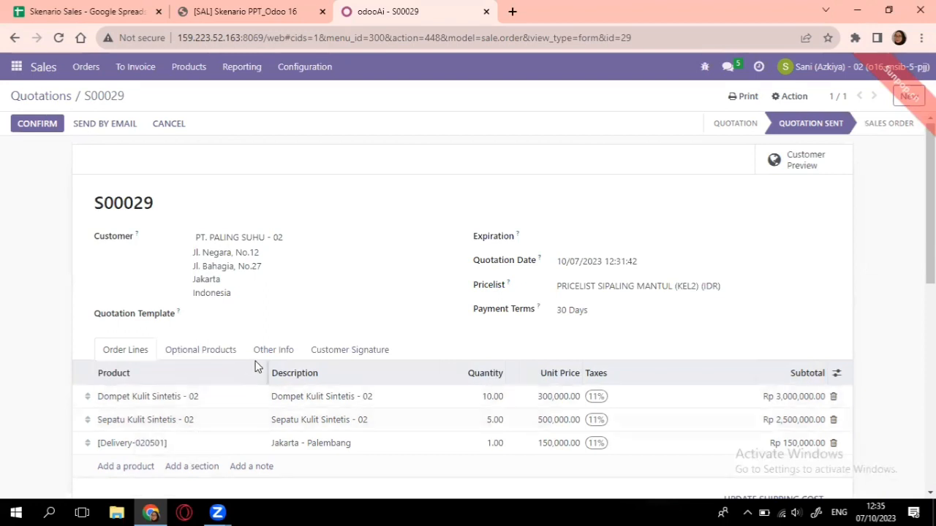
Revise the order quantities to 15 for Dompet Kulit Sintetis - 02 and 10 for Sepatu Kulit Sintetis - 02.
scroll(305, 345, down, 1)
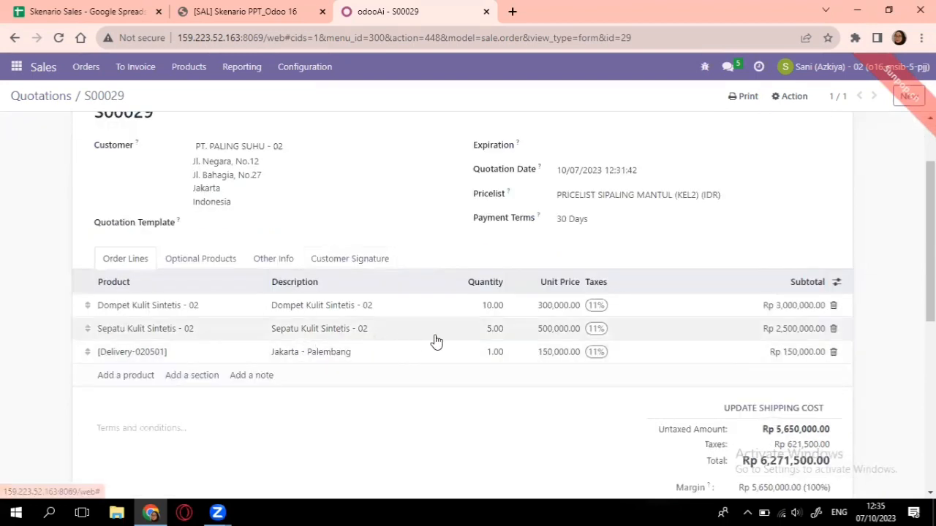
click(495, 307)
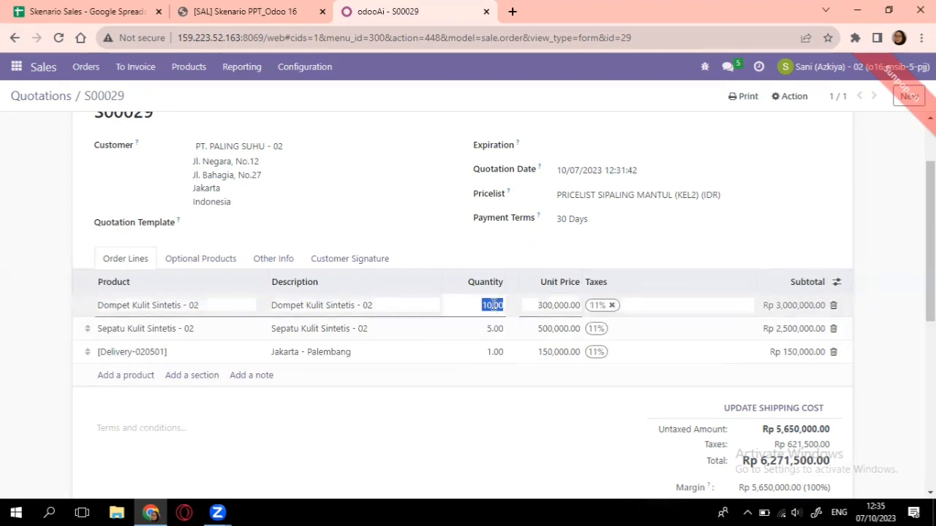
text(15)
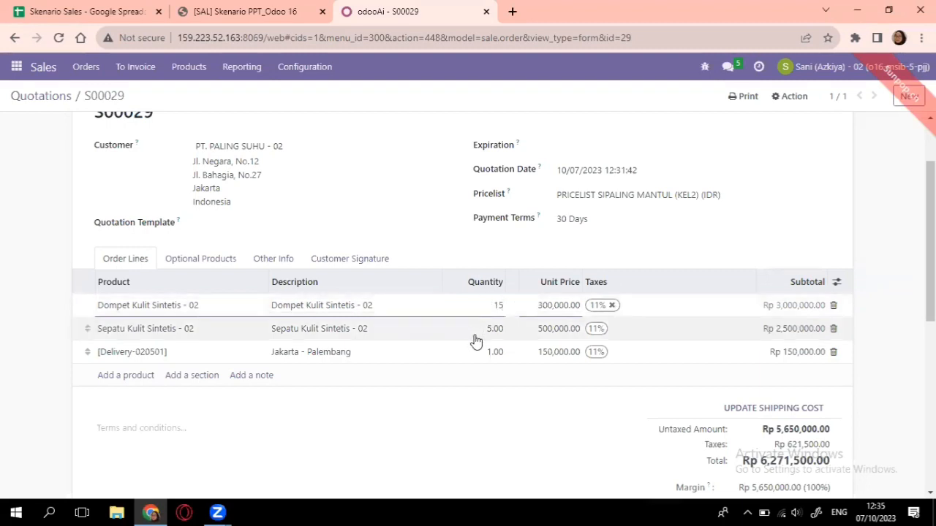
click(495, 328)
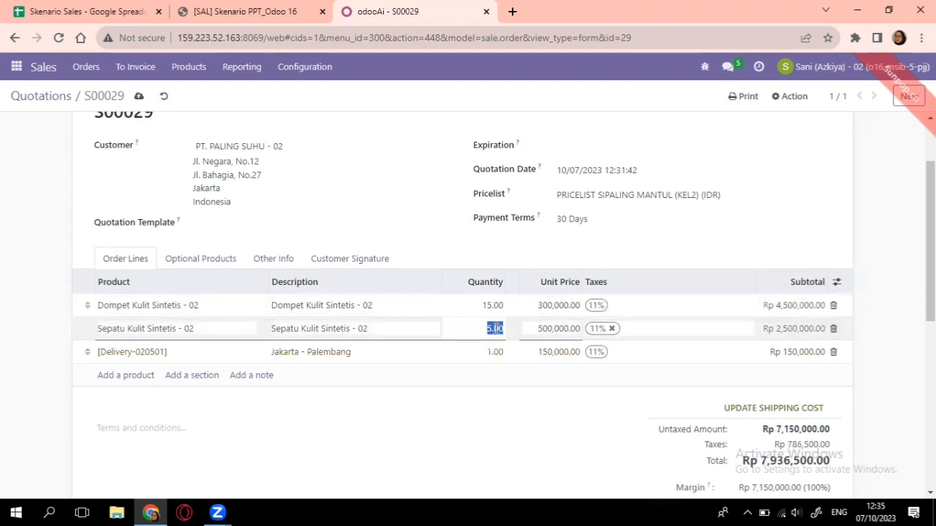
text(10)
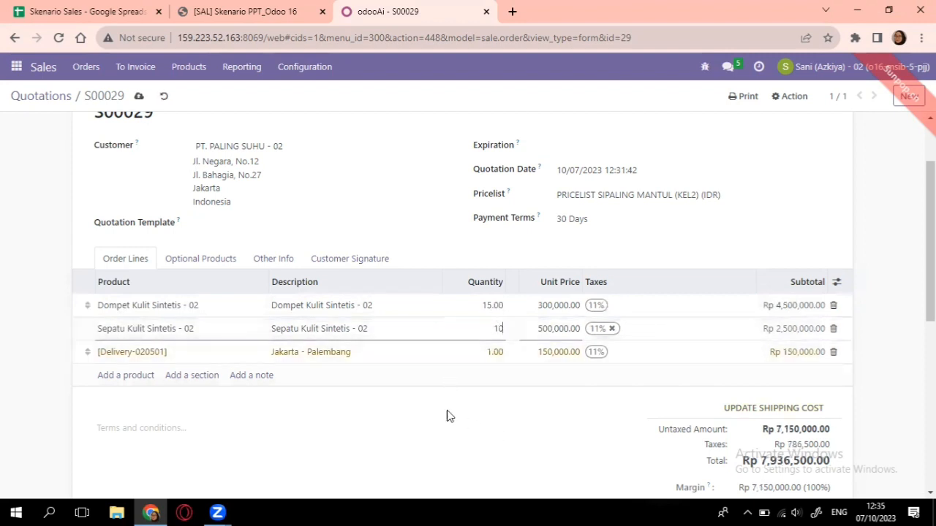
click(456, 380)
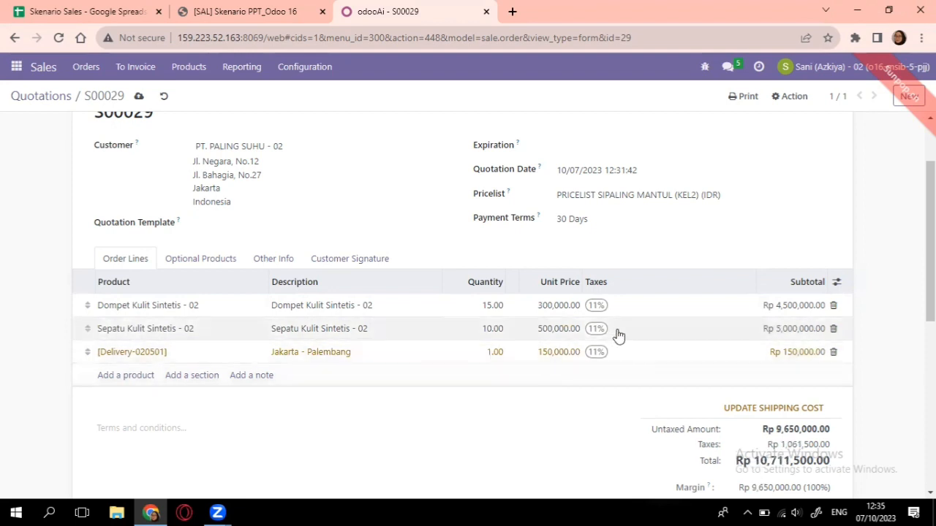
Email the revised quotation to PT. PALING SUHU - 02 again, using the Sales: Send Quotation template.
scroll(676, 331, up, 2)
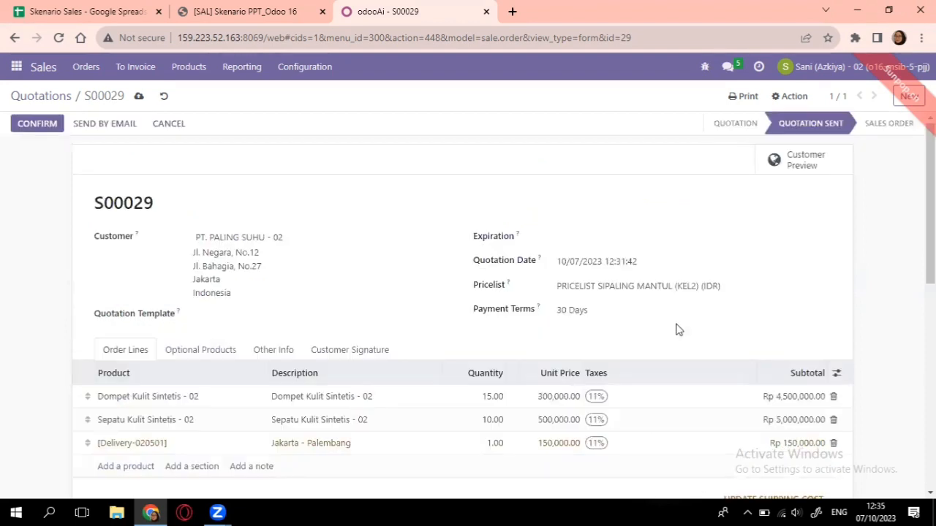
click(104, 124)
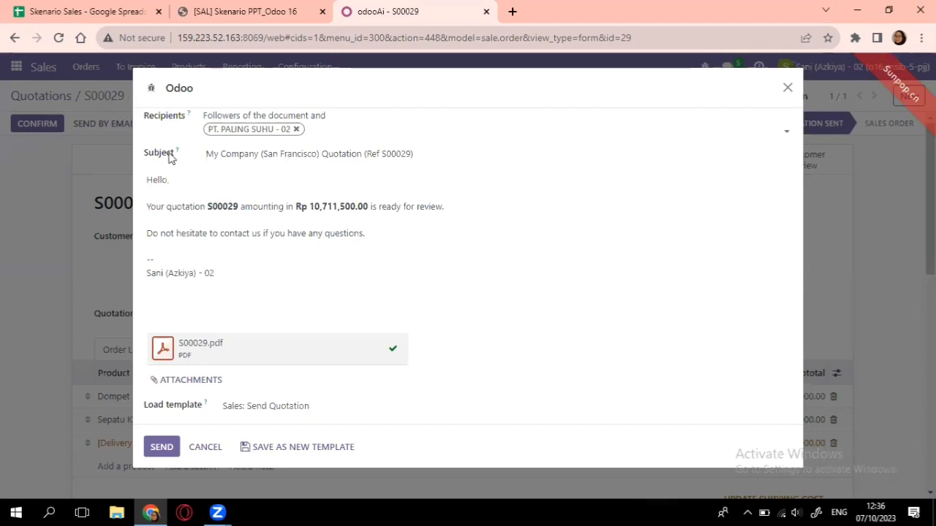
click(161, 447)
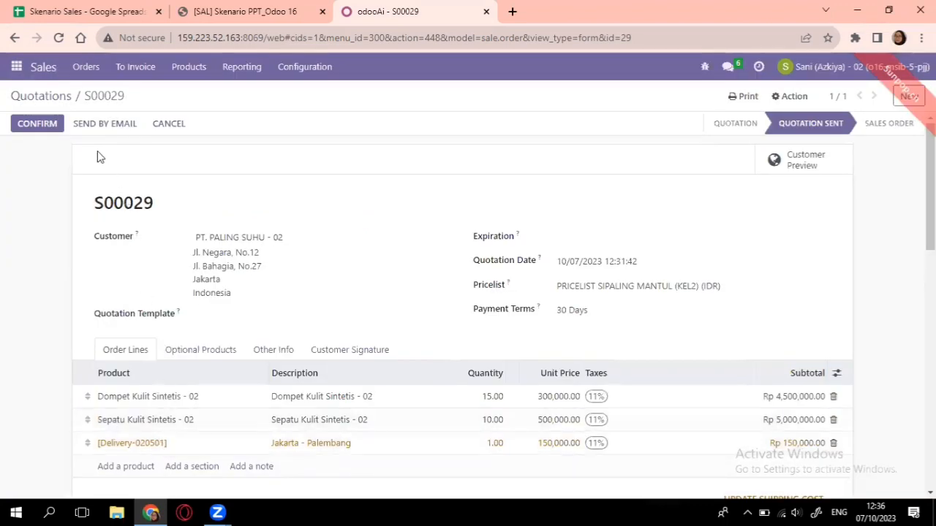
In Discuss, send the direct message "tolong untuk mengapproval quotation" to the approving colleague listed below OdooBot.
click(13, 66)
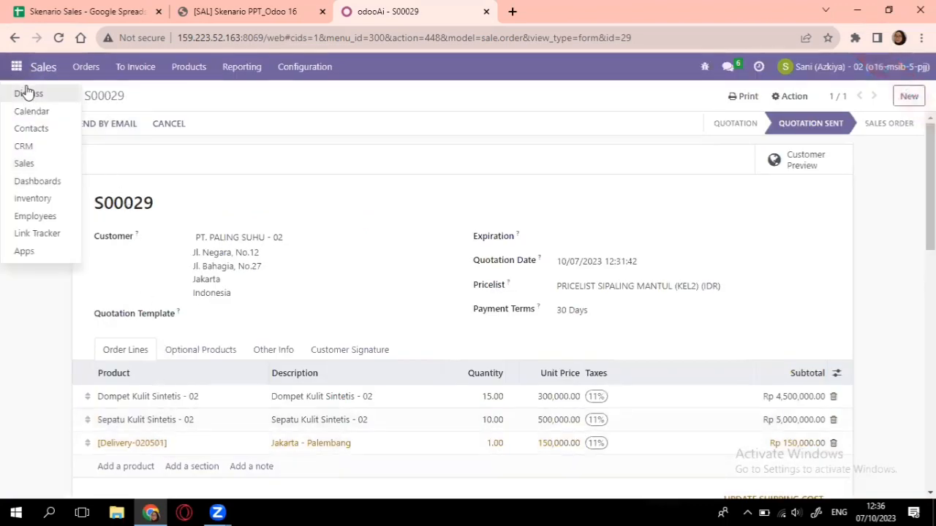
click(27, 93)
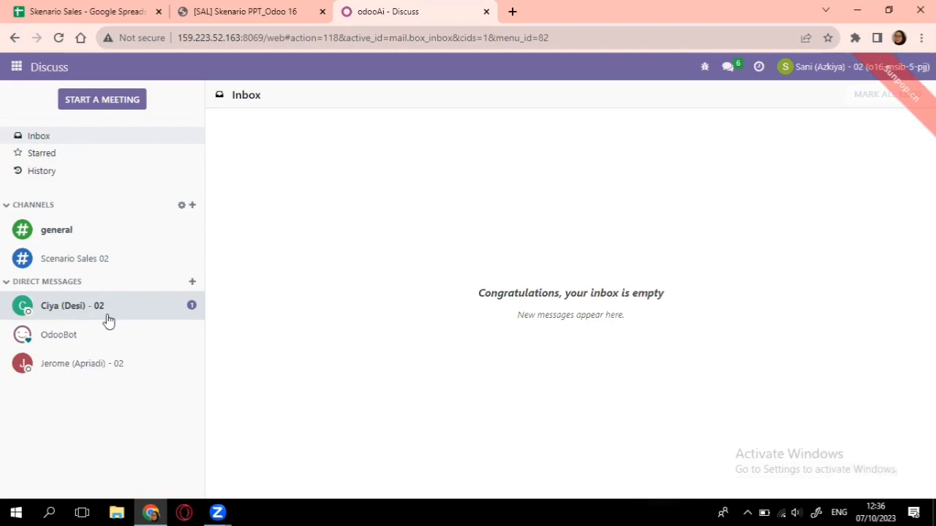
click(119, 368)
click(261, 474)
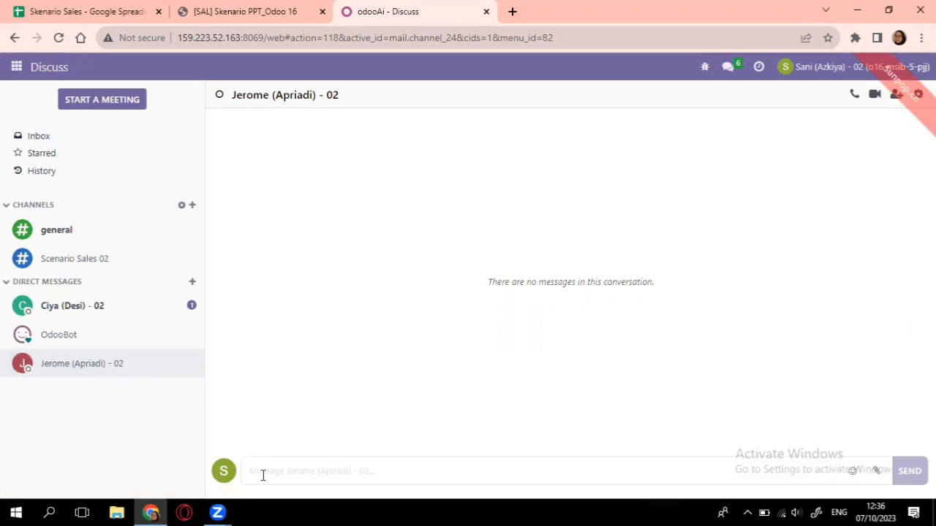
text(sa)
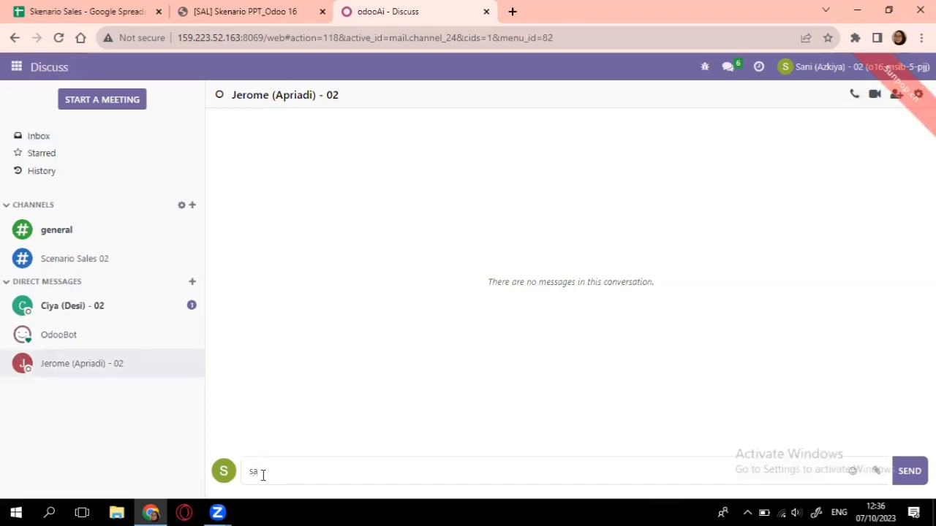
key(BackSpace)
key(BackSpace)
text(tolong untuk mengapproval )
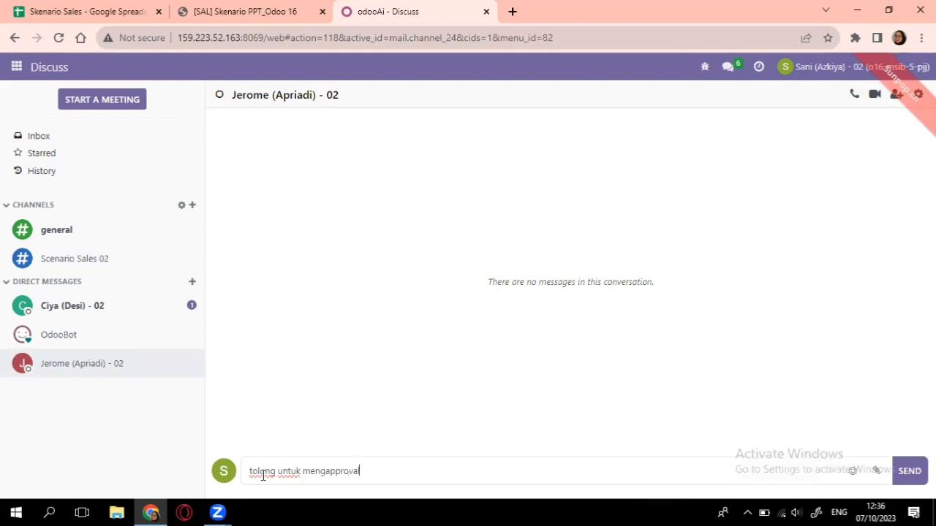
text(quotation)
key(Return)
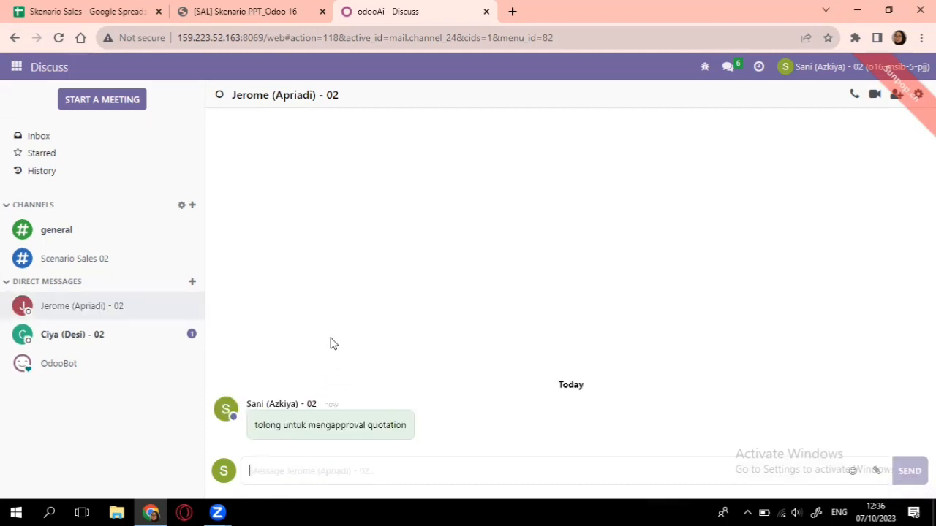
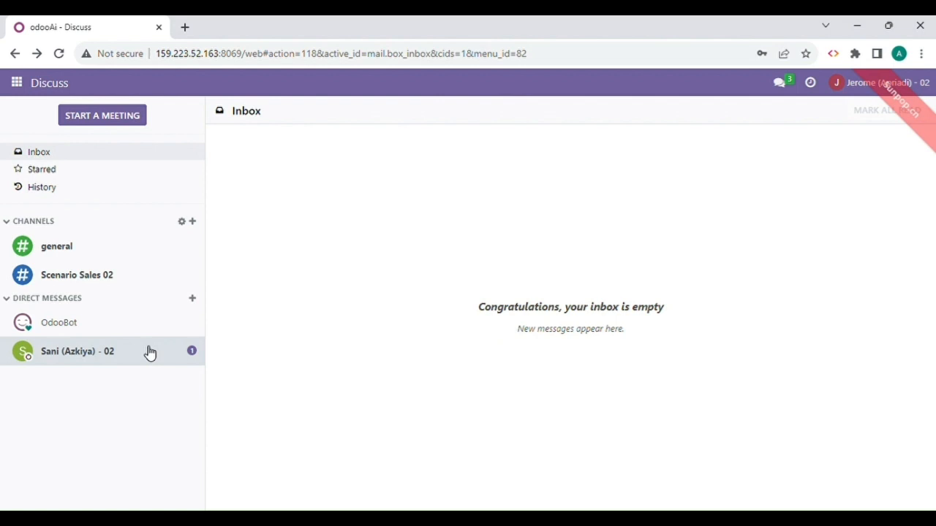
Open the salesperson's unread direct message about quotation approval and reply "Noted".
click(93, 354)
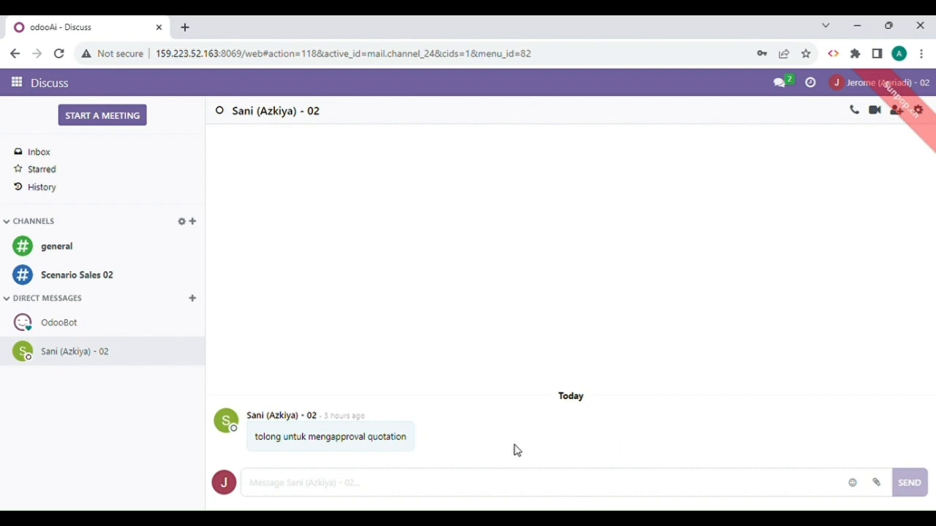
text(No)
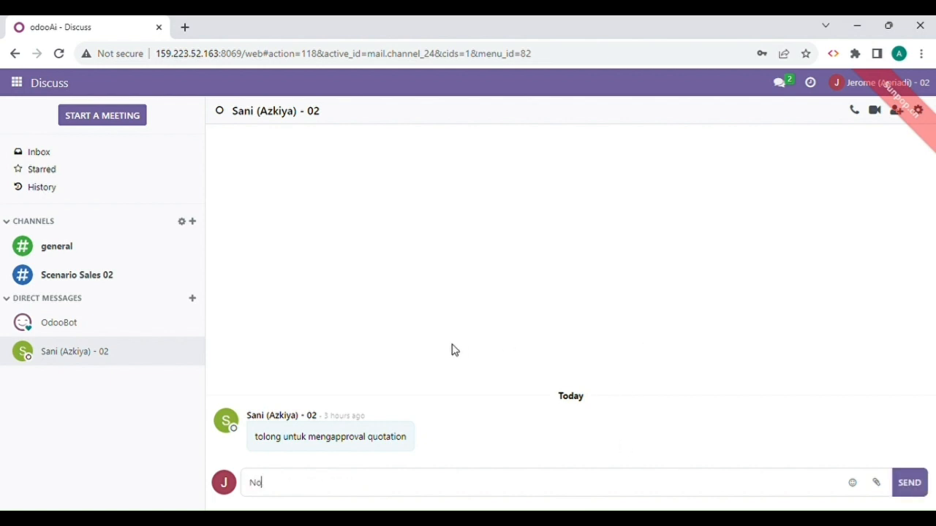
text(ted)
key(Return)
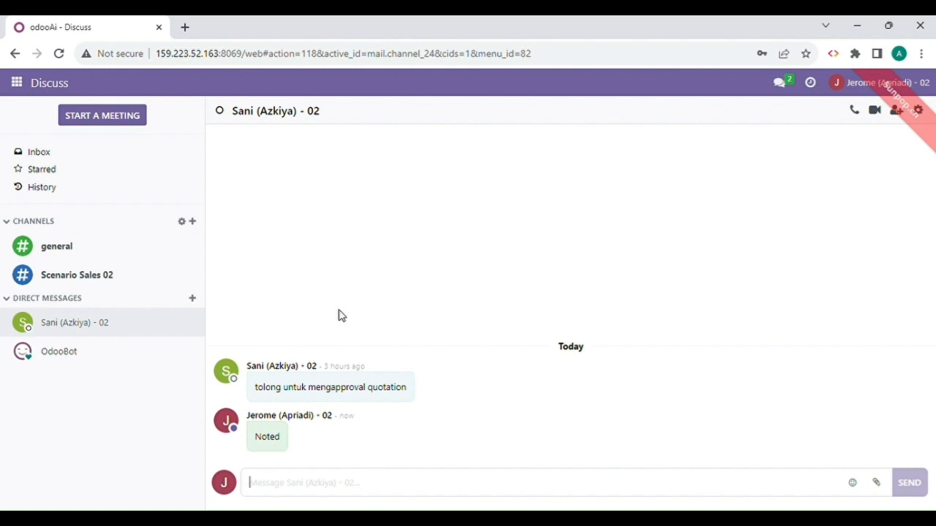
Open the PT. PALING SUHU - 02 quotation in Sales after removing the My Quotations filter.
click(17, 84)
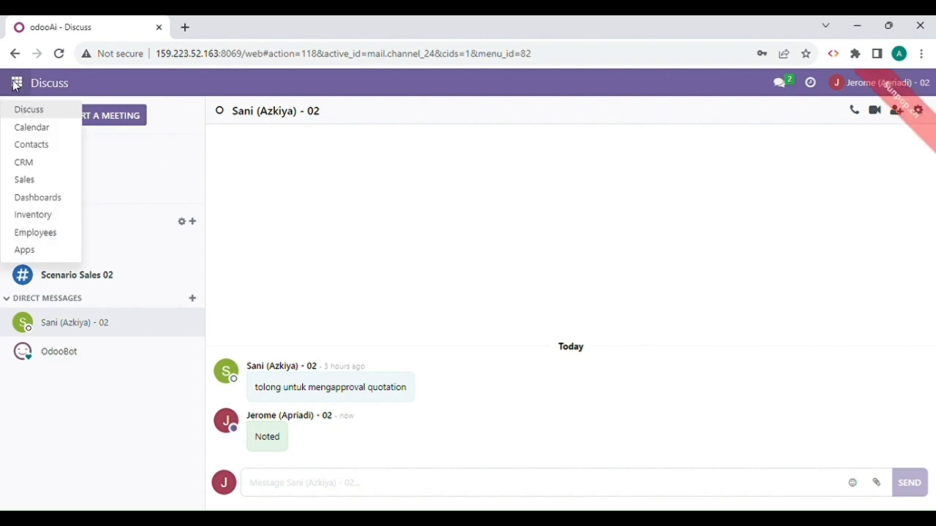
click(38, 182)
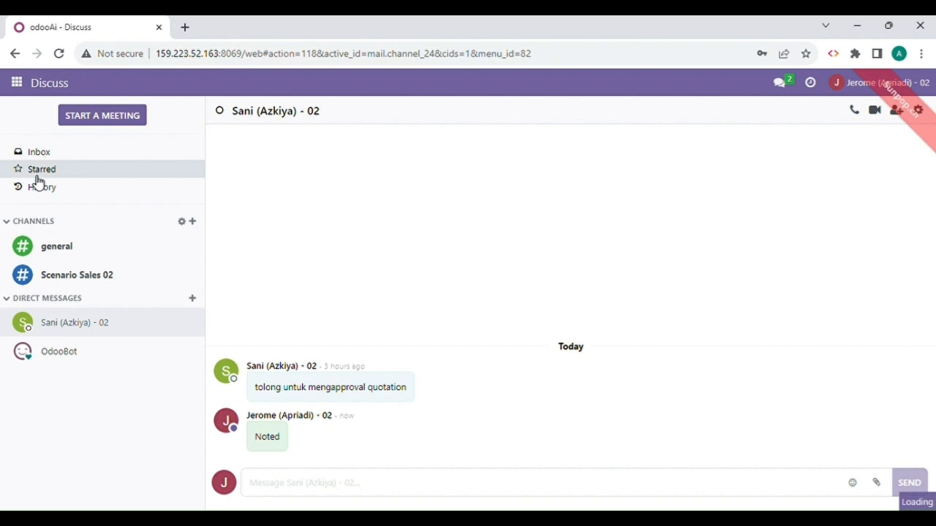
click(26, 87)
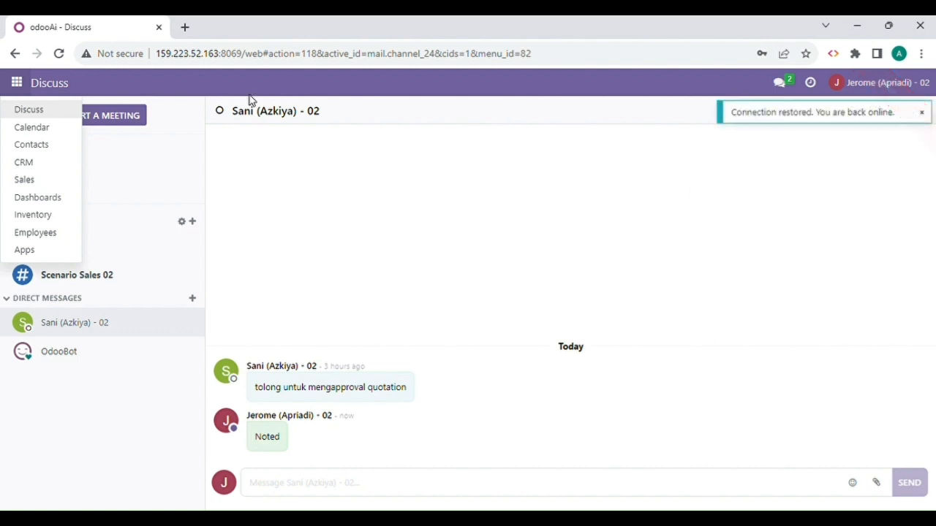
click(24, 179)
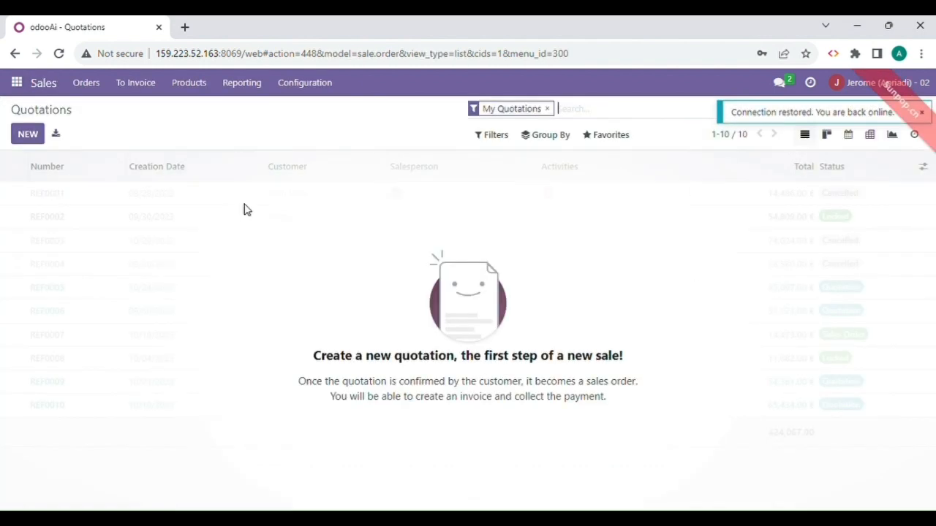
click(546, 108)
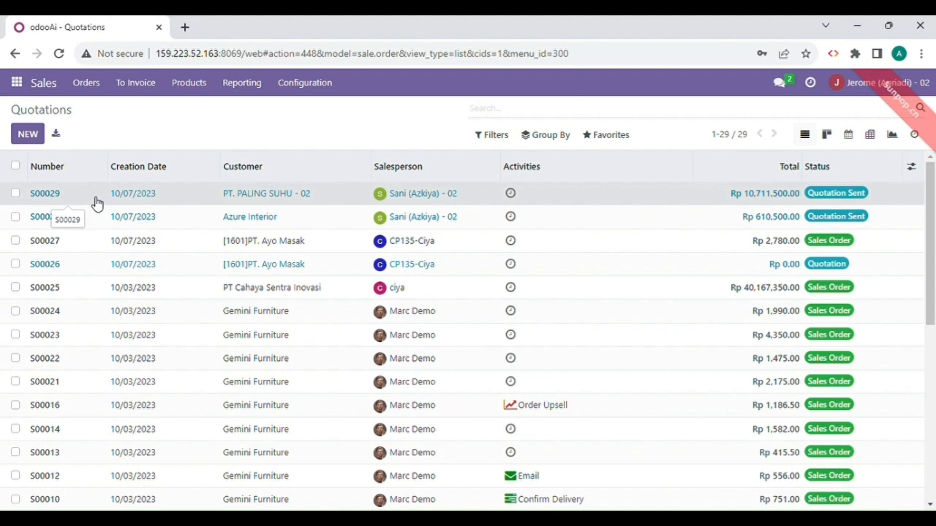
click(214, 199)
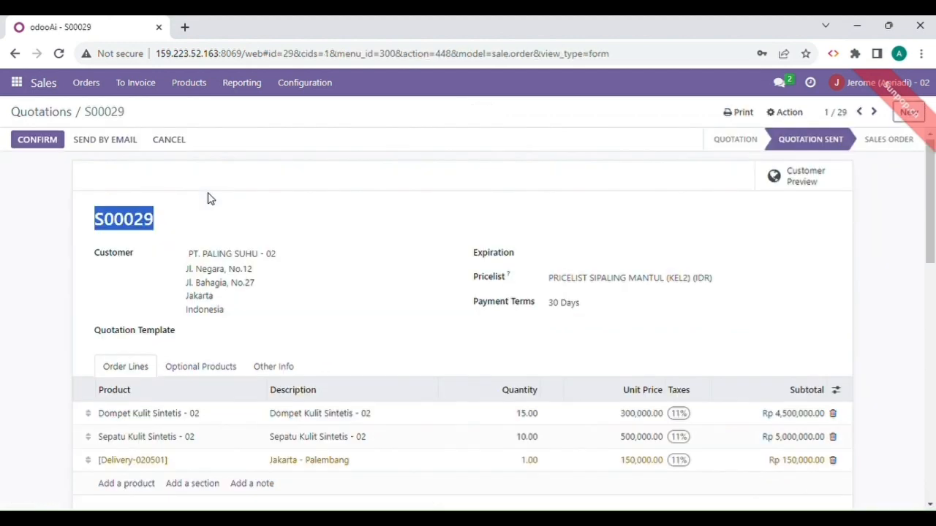
Review the quotation's order lines and totals, and confirm it as a sales order.
click(476, 238)
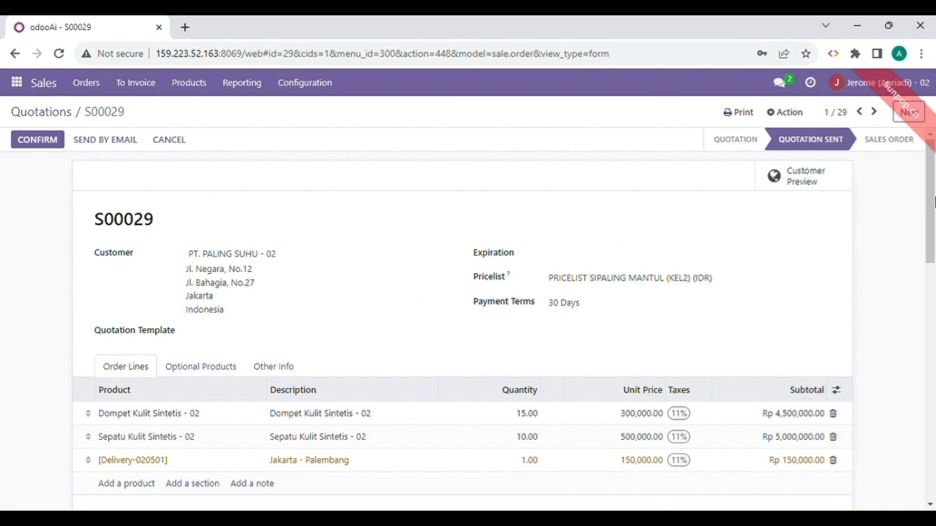
mouse_move(934, 197)
mouse_down()
mouse_move(935, 212)
mouse_move(934, 185)
mouse_up()
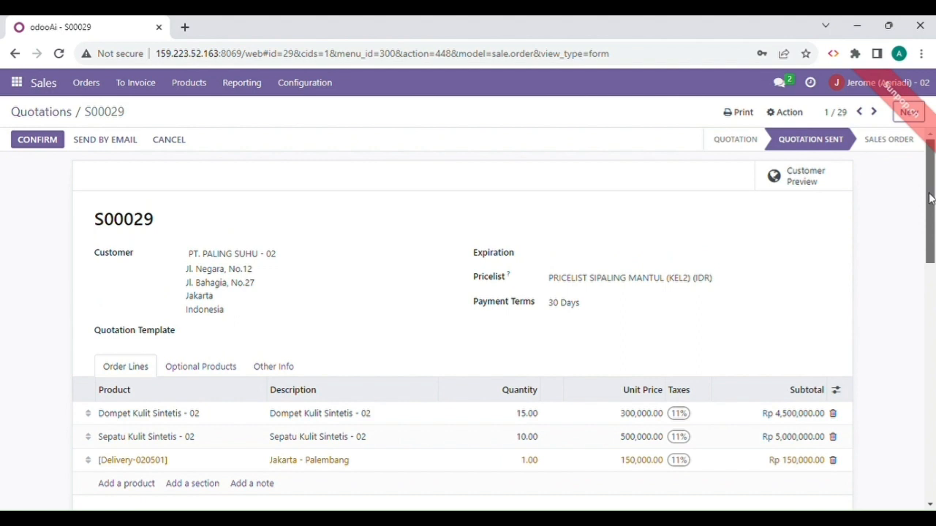
drag(930, 197, 933, 293)
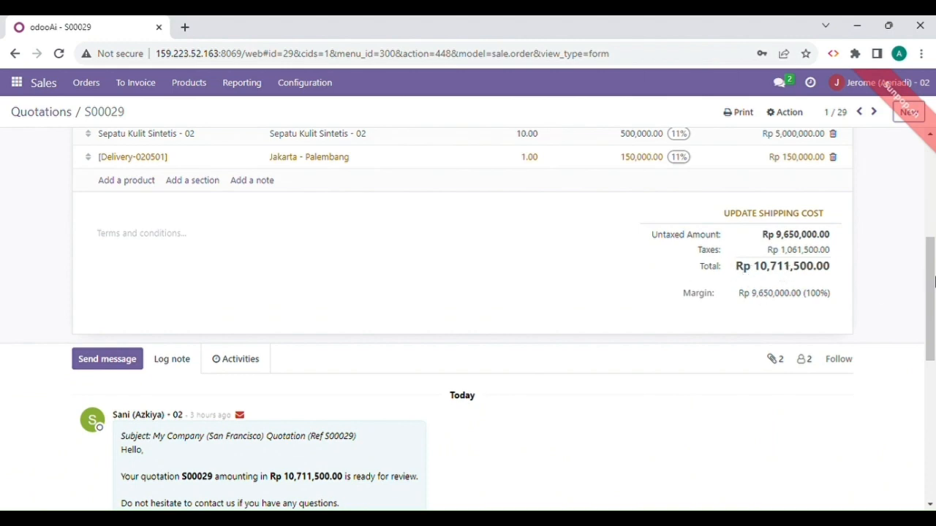
drag(934, 282, 899, 173)
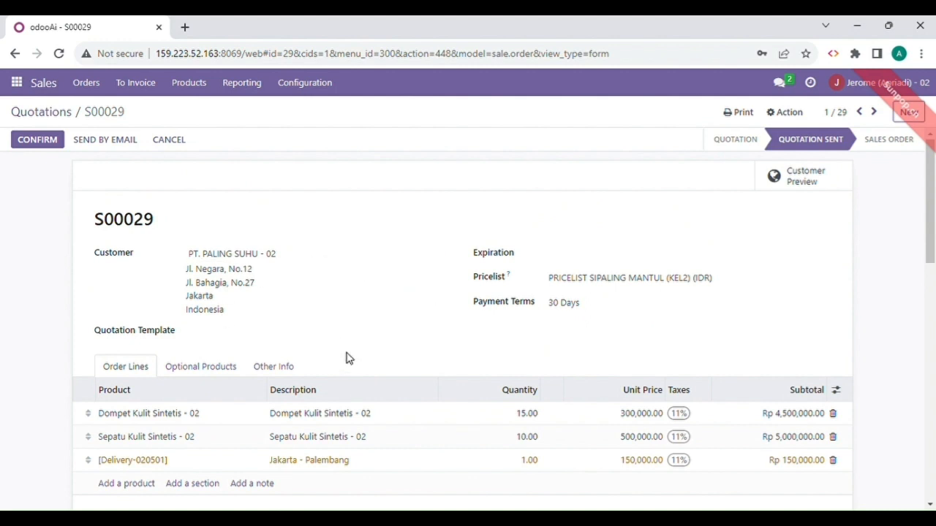
click(41, 138)
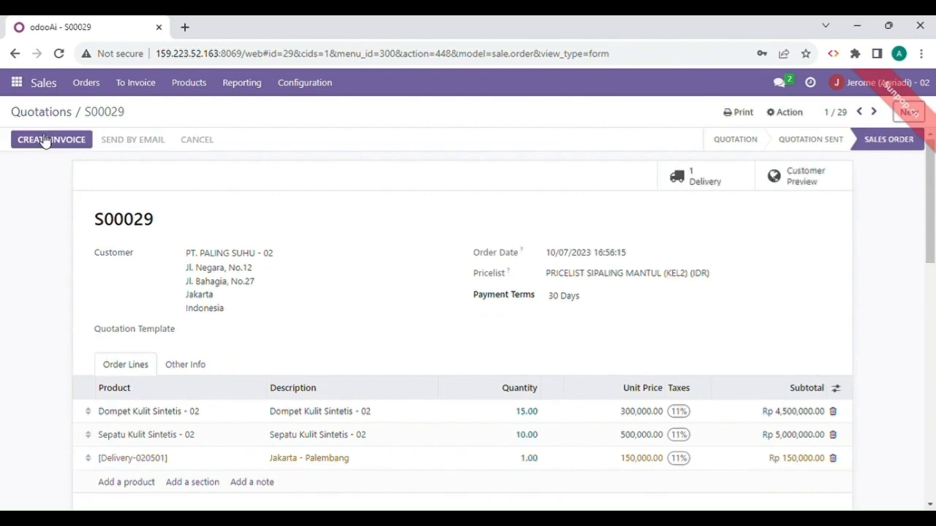
Create a regular invoice from the confirmed sales order and view the draft.
drag(934, 210, 884, 190)
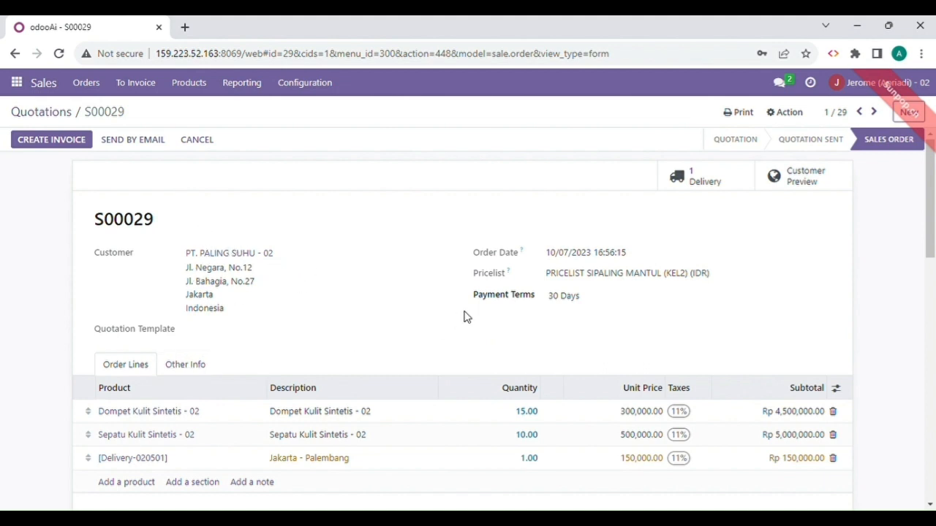
click(76, 144)
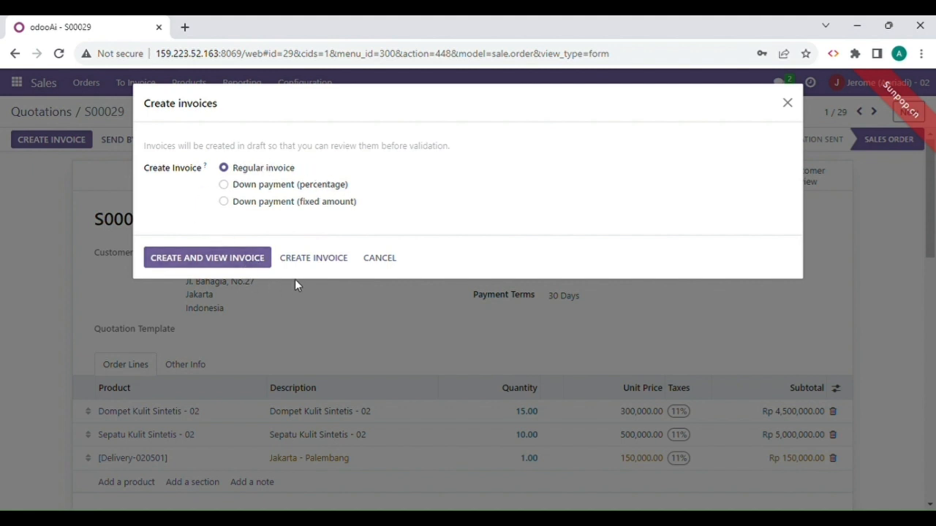
click(245, 262)
click(243, 261)
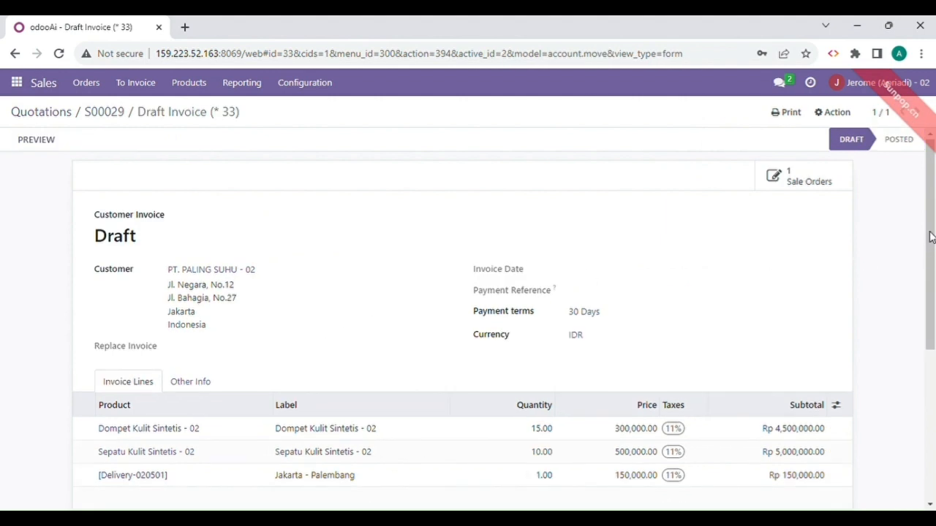
mouse_move(930, 237)
mouse_down()
mouse_move(933, 407)
mouse_move(931, 224)
mouse_up()
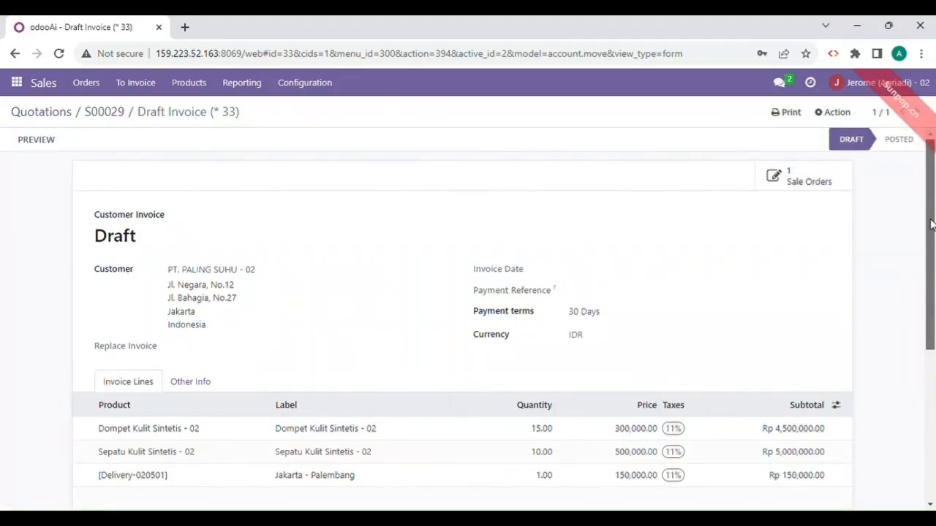
Start a direct conversation in Discuss with the delivery colleague and send "Tolong lakukan pengiriman barang dengan quotation" followed by the quotation number.
click(15, 84)
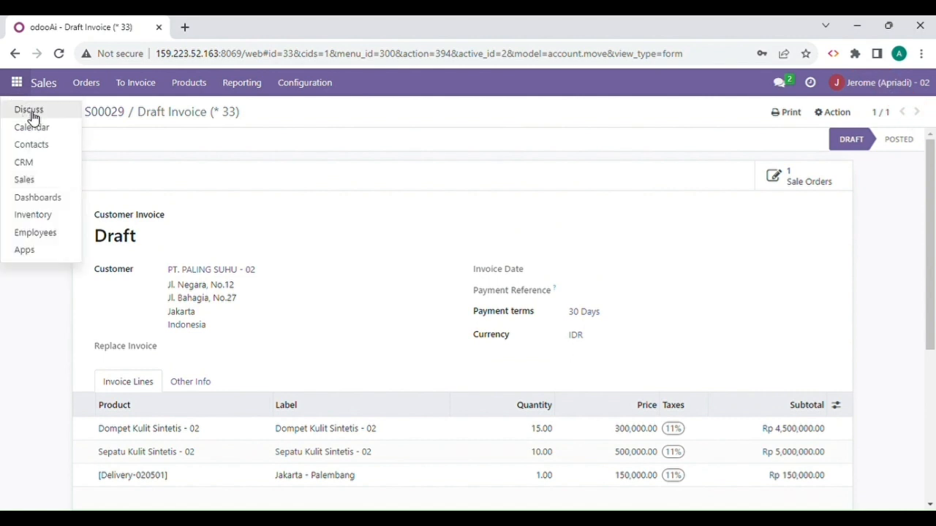
click(30, 112)
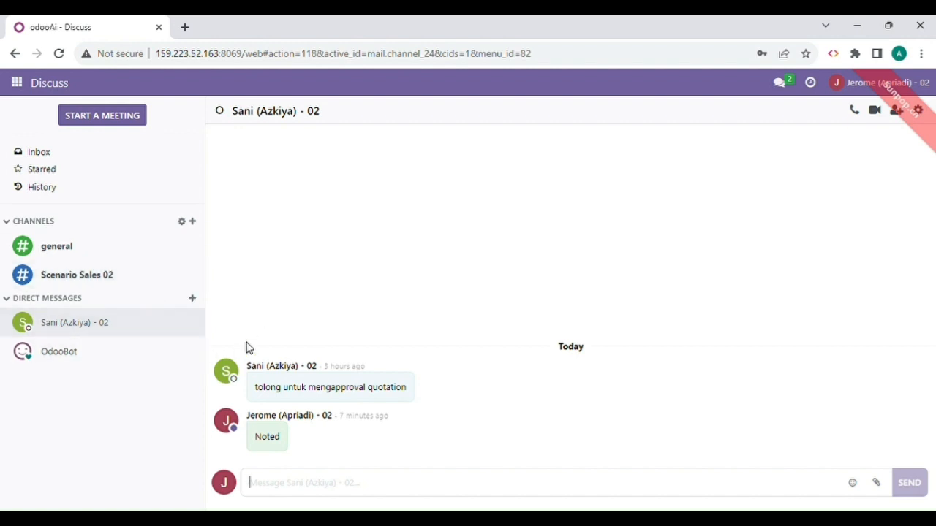
click(193, 299)
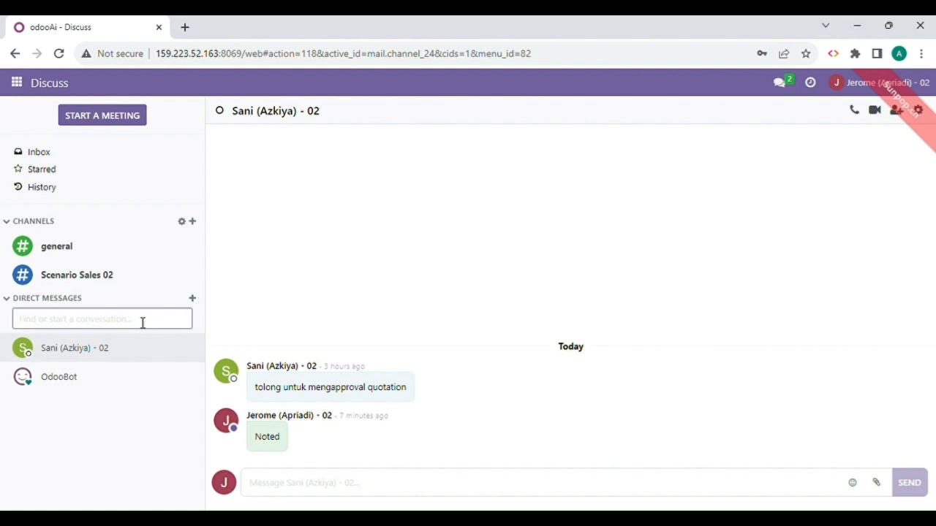
text(ken)
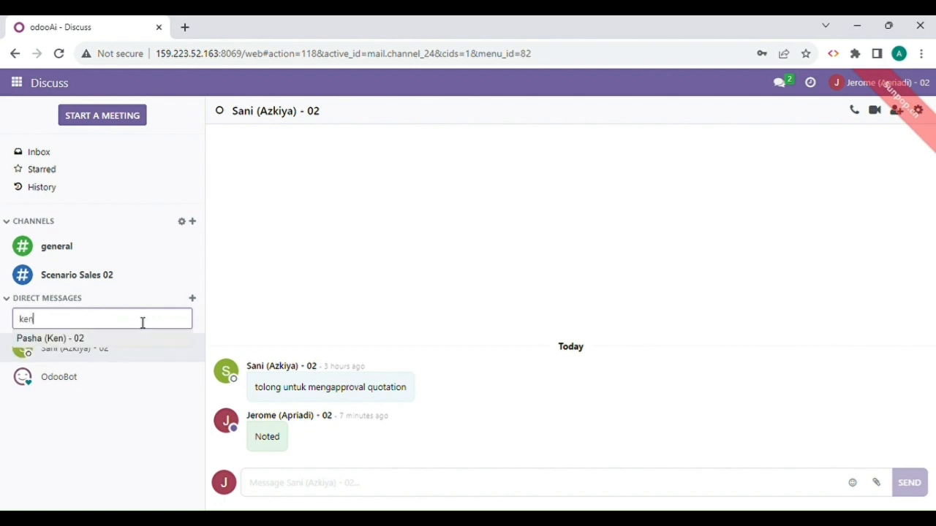
click(50, 340)
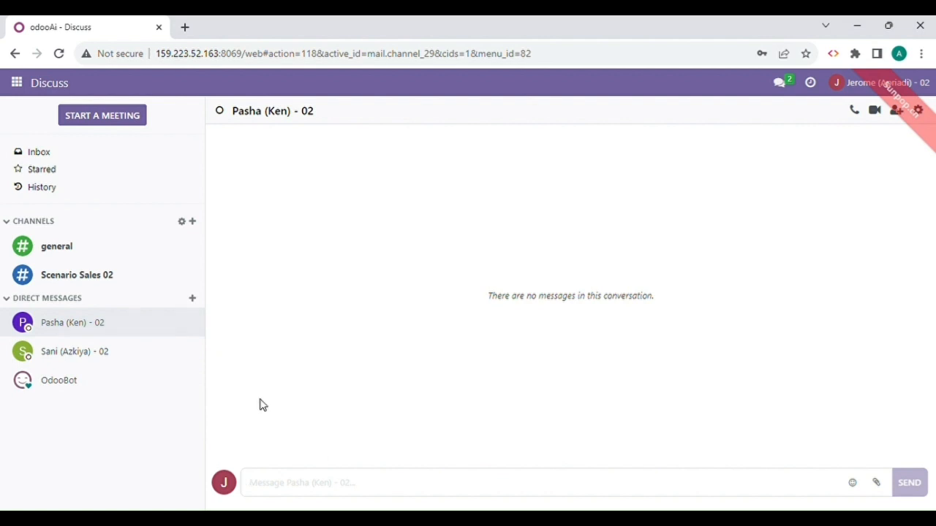
click(326, 489)
text(Tolong lakukan pengiriman barang dengan quotation S0009)
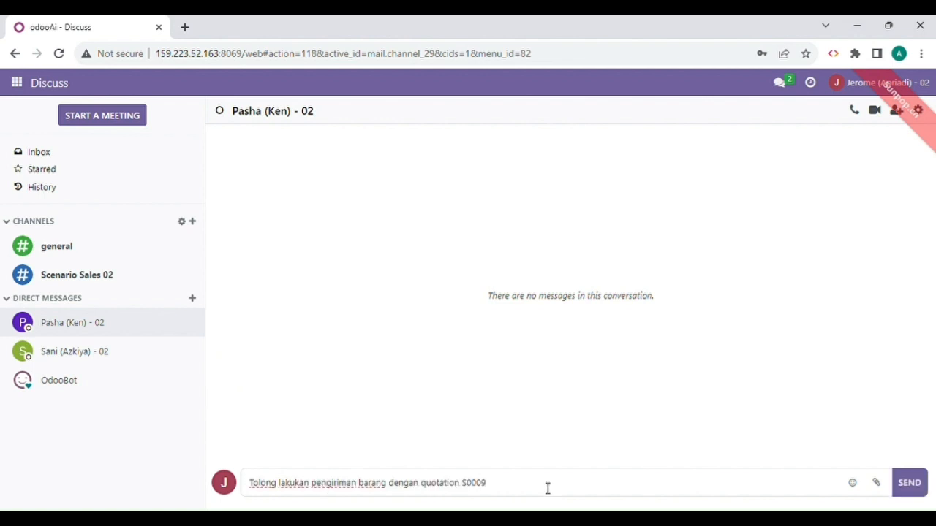
click(909, 486)
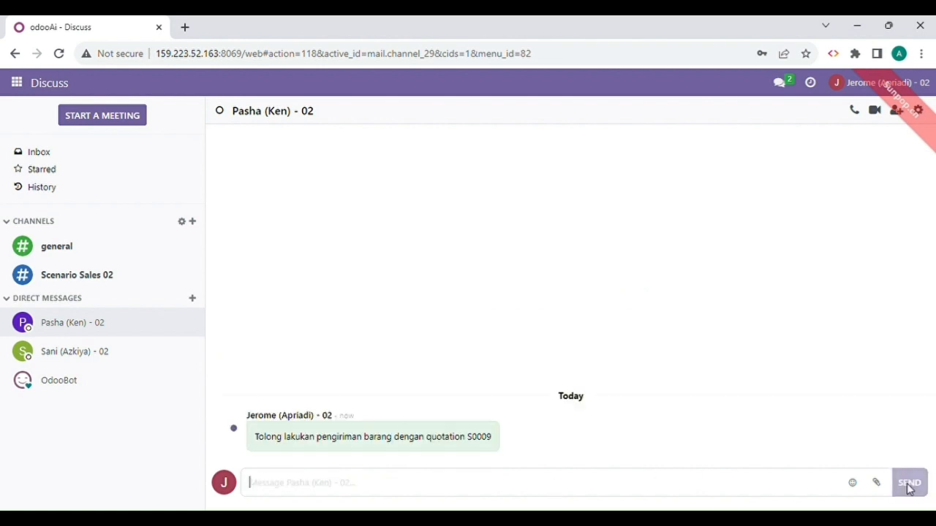